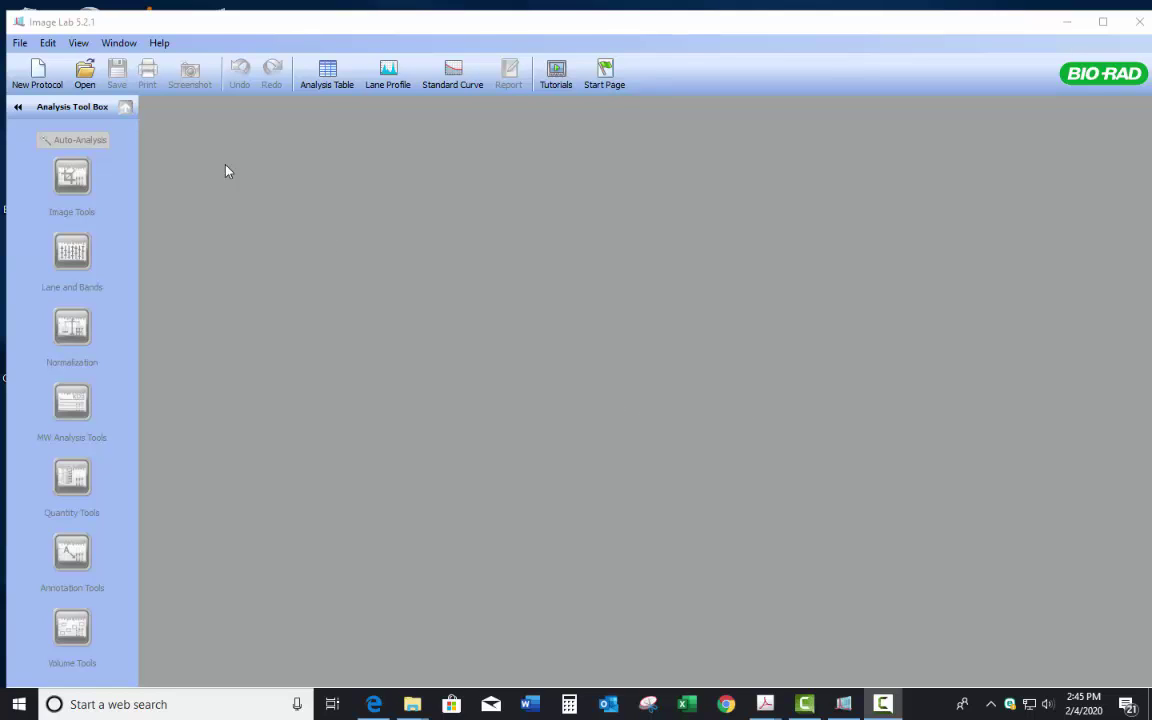
Open the saved DNA gel image file from the Open dialog.
{"action": "left_click", "coordinate": [85, 75]}
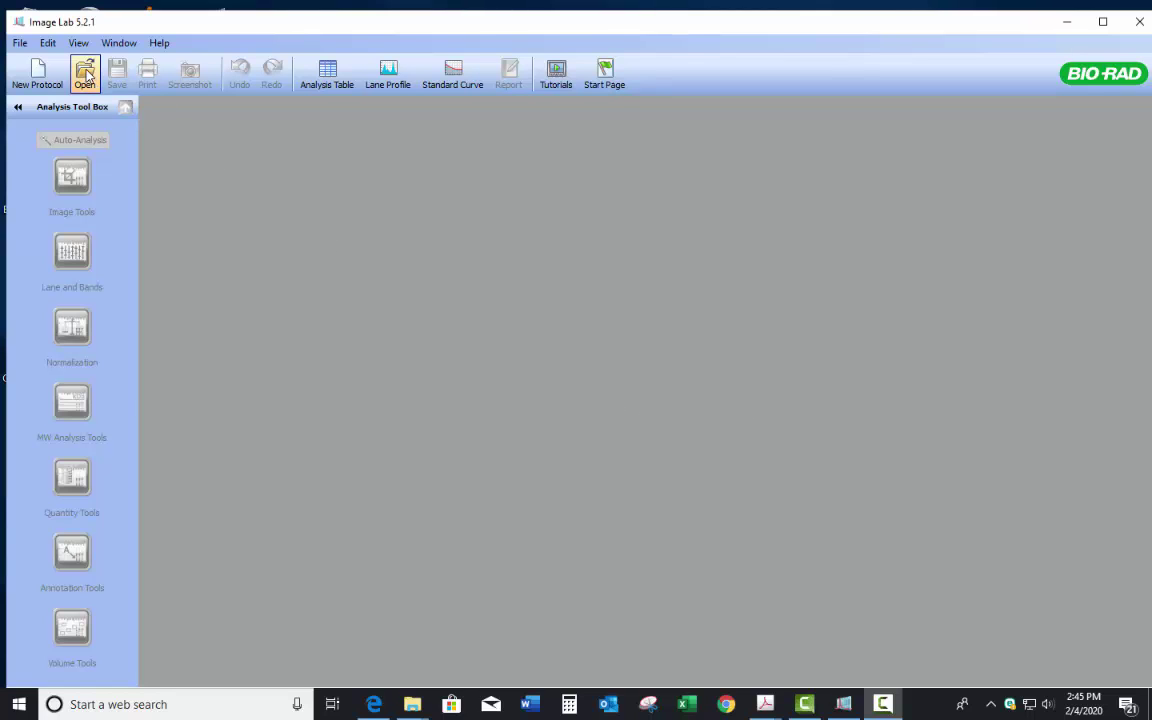
{"action": "double_click", "coordinate": [227, 148]}
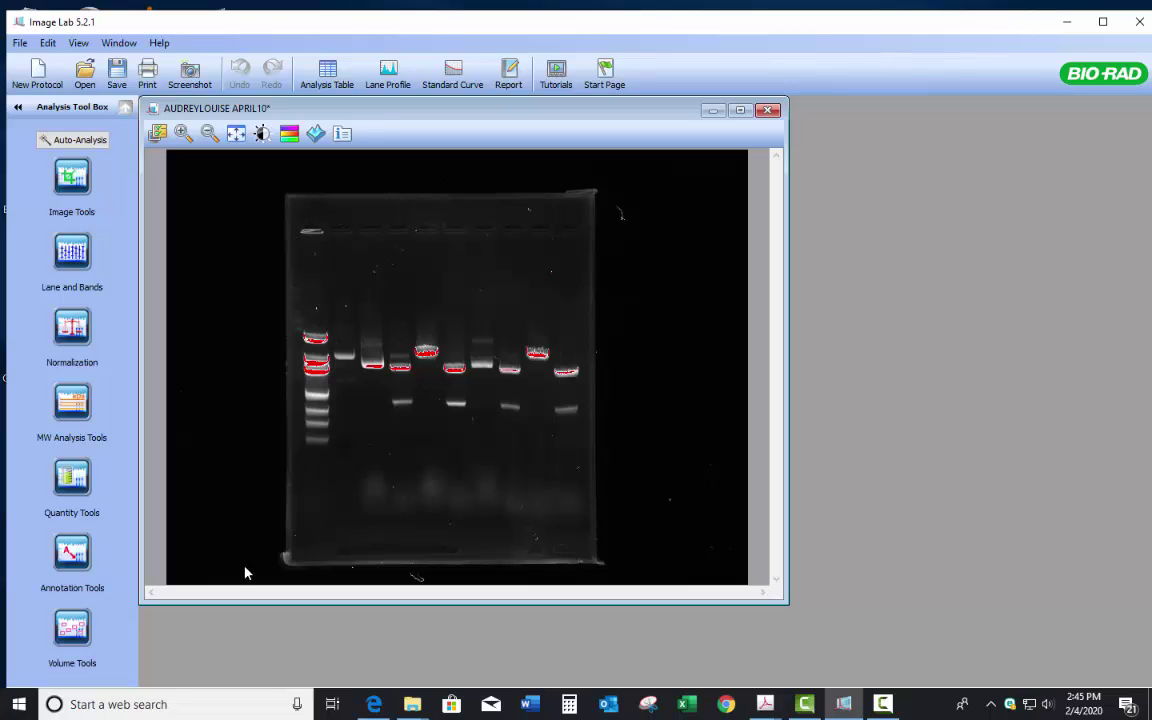
Crop the image to just the gel area and maximize the gel window.
{"action": "left_click", "coordinate": [70, 176]}
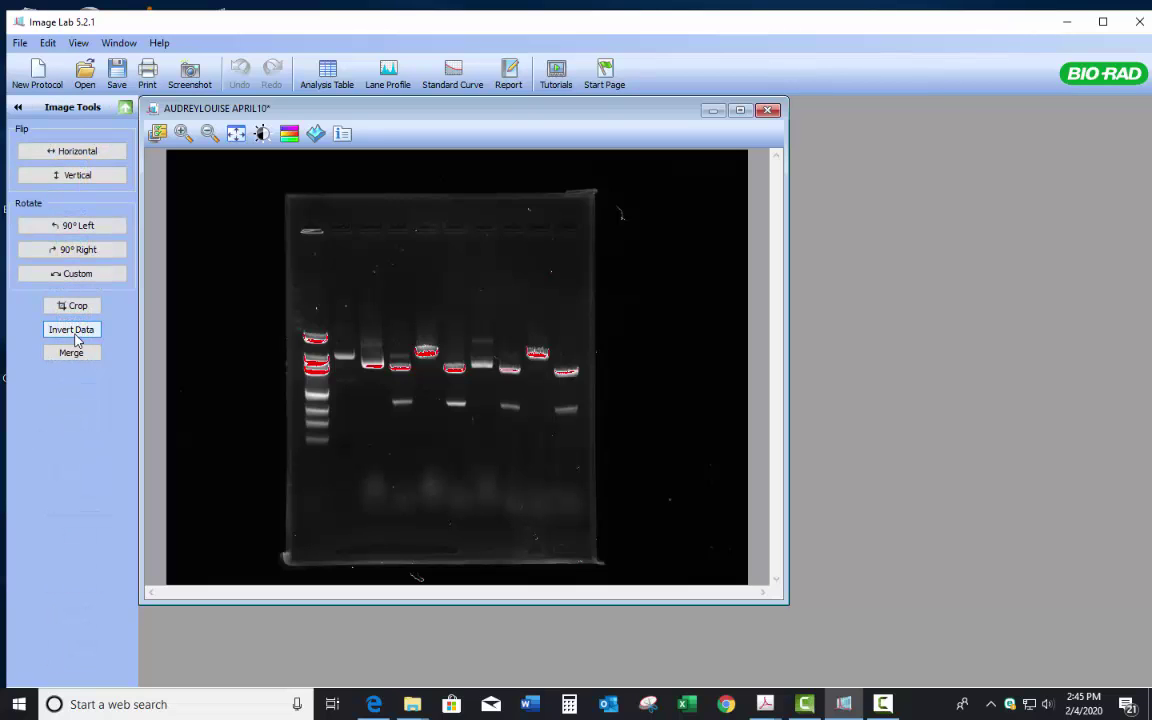
{"action": "left_click", "coordinate": [72, 305]}
{"action": "left_click_drag", "start_coordinate": [166, 244], "coordinate": [291, 220]}
{"action": "left_click_drag", "start_coordinate": [705, 535], "coordinate": [586, 540]}
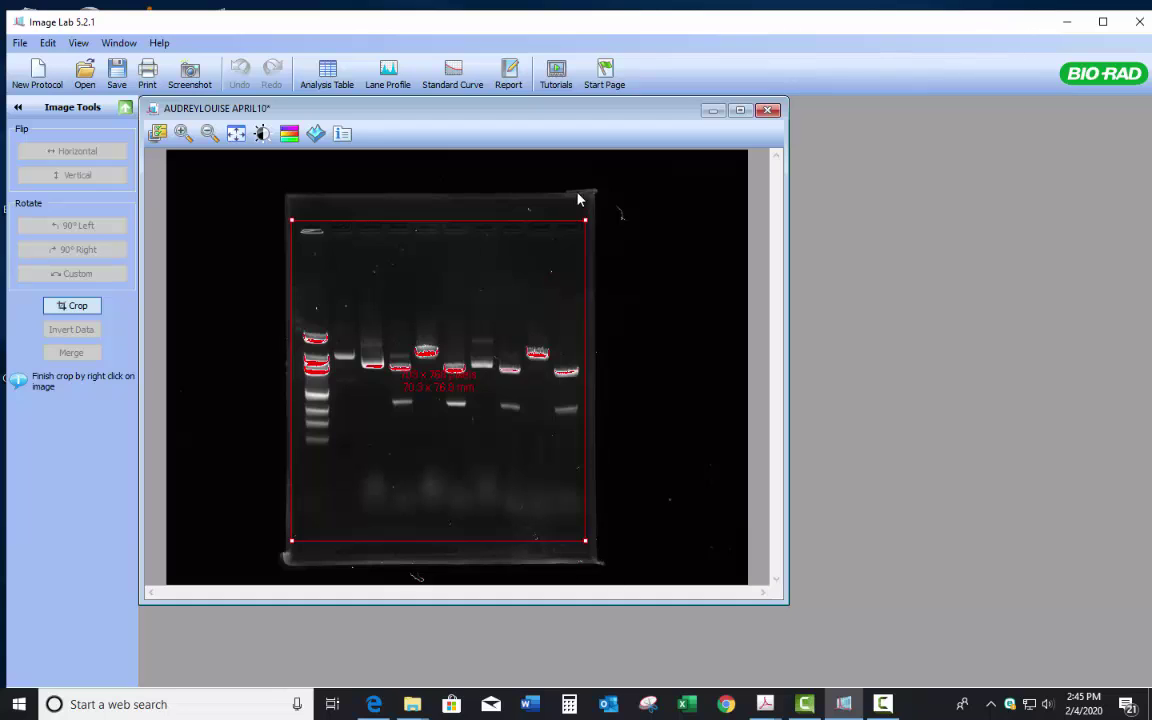
{"action": "right_click", "coordinate": [457, 302]}
{"action": "left_click", "coordinate": [472, 316]}
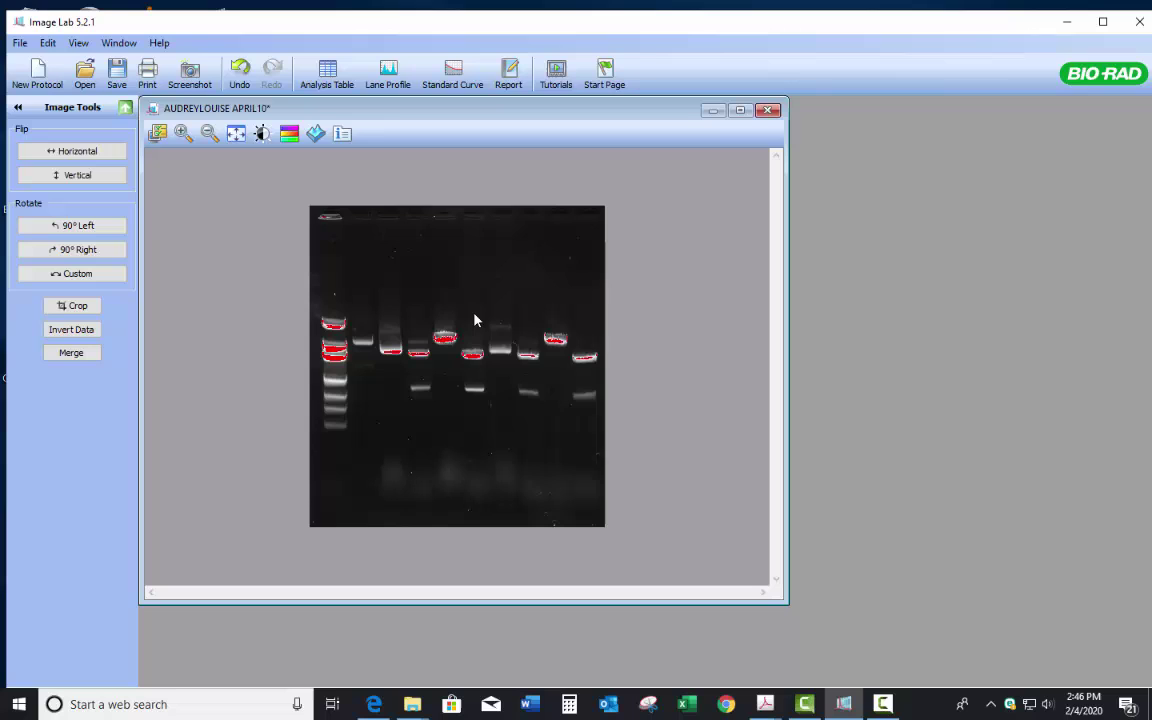
{"action": "left_click", "coordinate": [740, 110]}
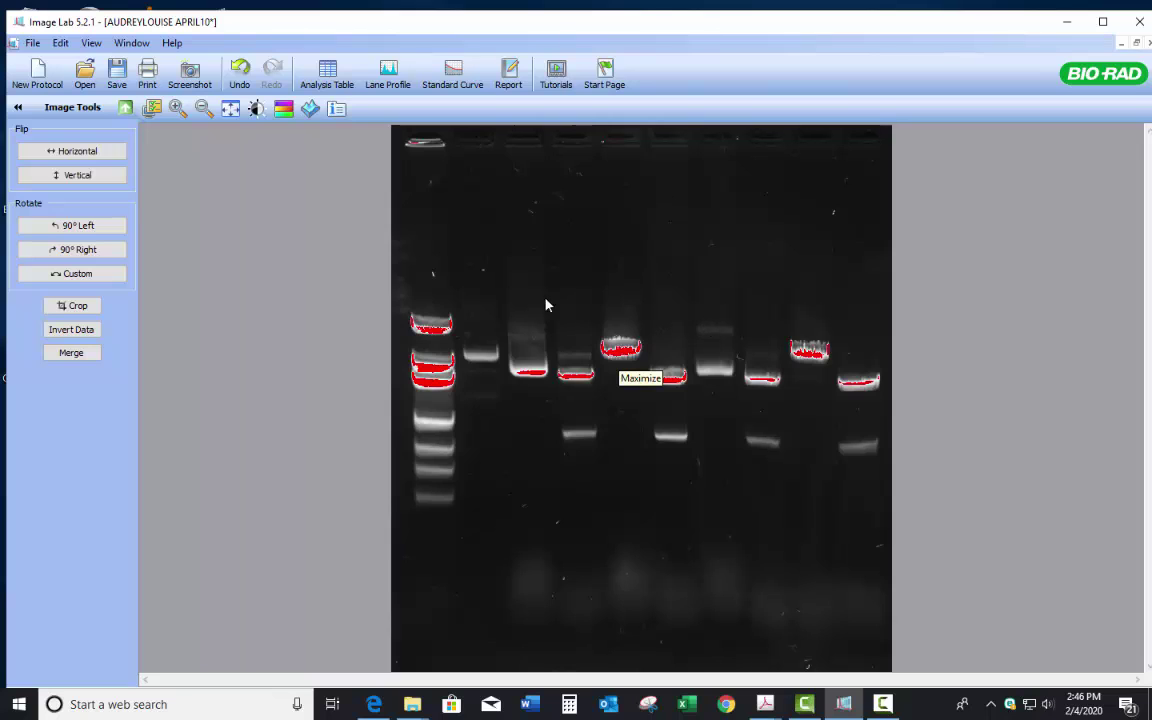
Try the High, Low and Gamma levels, then settle on Auto Scale (Low 243, High 4094, Gamma 1.00).
{"action": "left_click", "coordinate": [257, 108]}
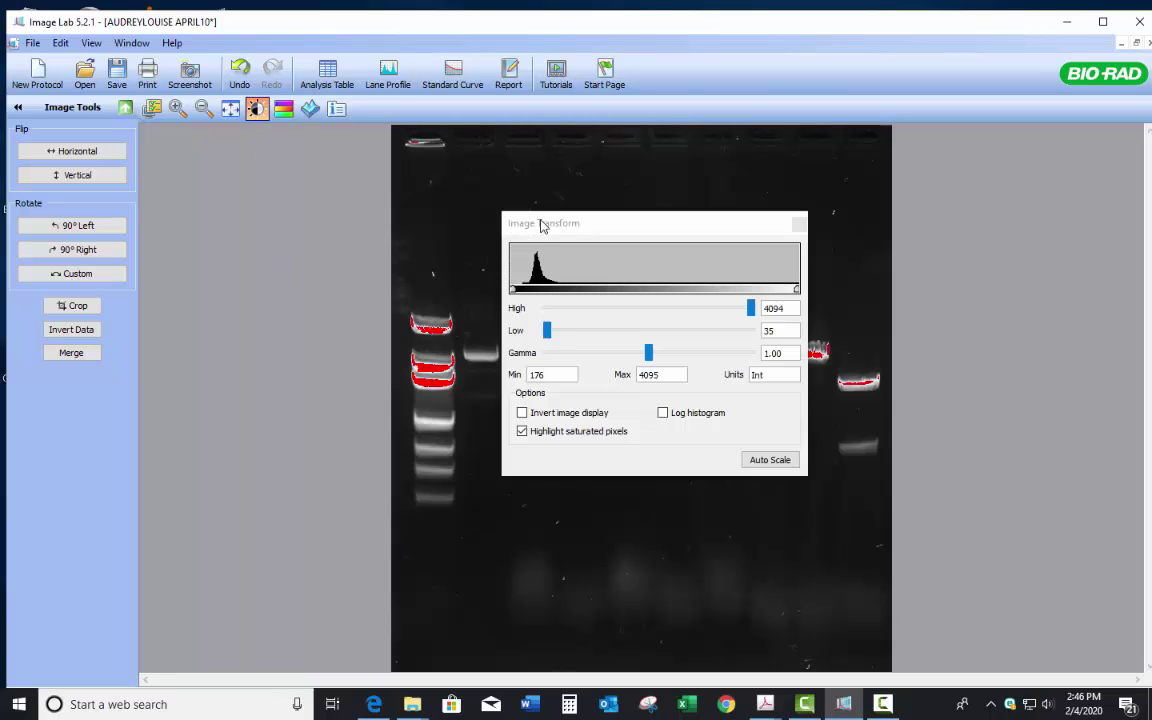
{"action": "left_click_drag", "start_coordinate": [612, 231], "coordinate": [242, 198]}
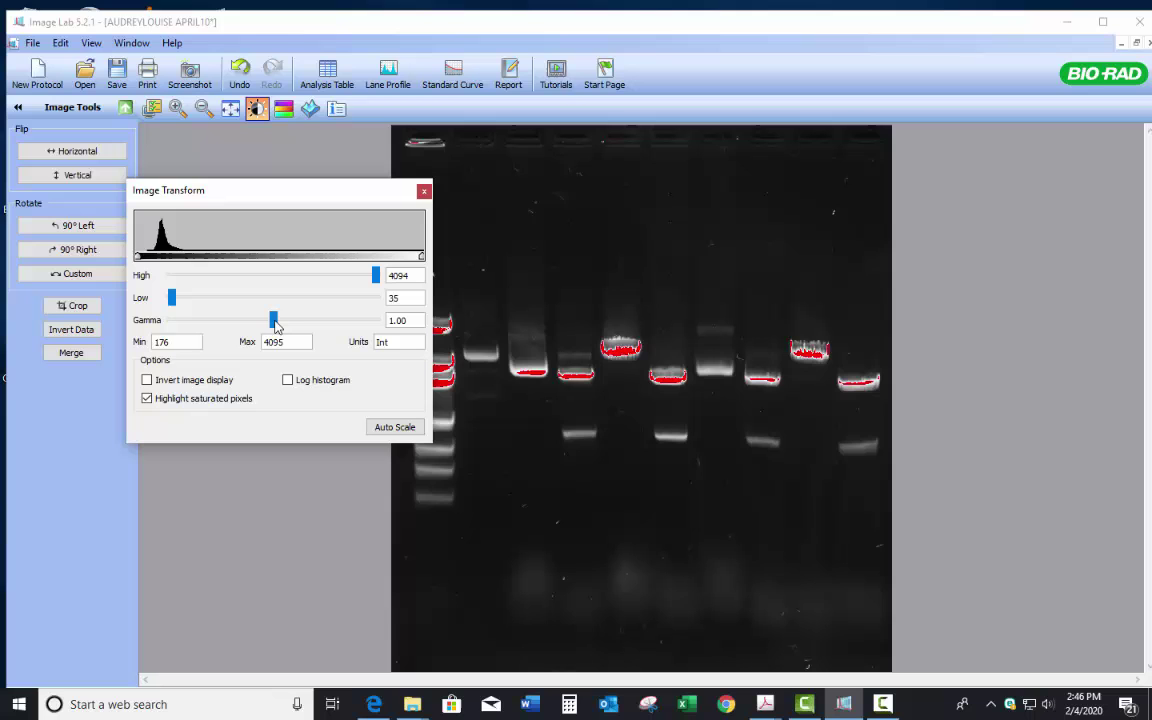
{"action": "mouse_move", "coordinate": [375, 275]}
{"action": "left_mouse_down"}
{"action": "mouse_move", "coordinate": [302, 276]}
{"action": "mouse_move", "coordinate": [375, 280]}
{"action": "left_mouse_up"}
{"action": "mouse_move", "coordinate": [272, 321]}
{"action": "left_mouse_down"}
{"action": "mouse_move", "coordinate": [250, 327]}
{"action": "mouse_move", "coordinate": [372, 327]}
{"action": "mouse_move", "coordinate": [276, 324]}
{"action": "left_mouse_up"}
{"action": "mouse_move", "coordinate": [276, 320]}
{"action": "left_mouse_down"}
{"action": "mouse_move", "coordinate": [124, 292]}
{"action": "mouse_move", "coordinate": [285, 327]}
{"action": "mouse_move", "coordinate": [257, 322]}
{"action": "left_mouse_up"}
{"action": "left_click", "coordinate": [392, 427]}
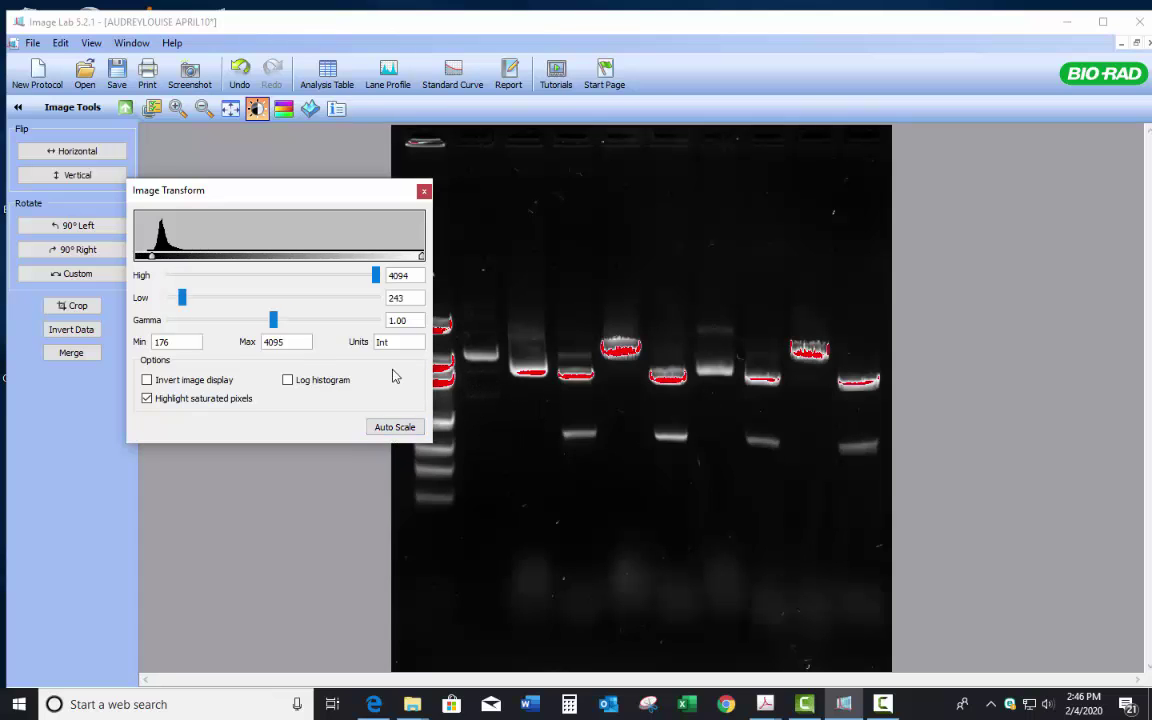
{"action": "mouse_move", "coordinate": [182, 298]}
{"action": "left_mouse_down"}
{"action": "mouse_move", "coordinate": [203, 305]}
{"action": "mouse_move", "coordinate": [160, 298]}
{"action": "left_mouse_up"}
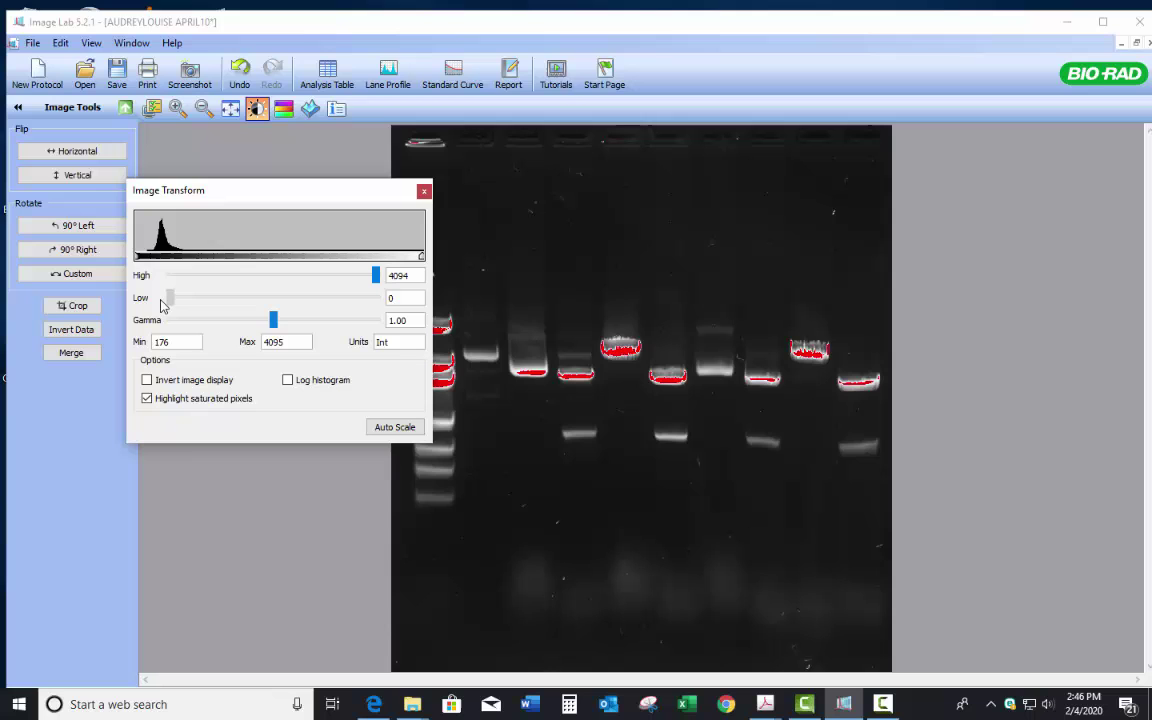
{"action": "mouse_move", "coordinate": [273, 320]}
{"action": "left_mouse_down"}
{"action": "mouse_move", "coordinate": [251, 330]}
{"action": "mouse_move", "coordinate": [283, 320]}
{"action": "mouse_move", "coordinate": [242, 321]}
{"action": "mouse_move", "coordinate": [262, 330]}
{"action": "left_mouse_up"}
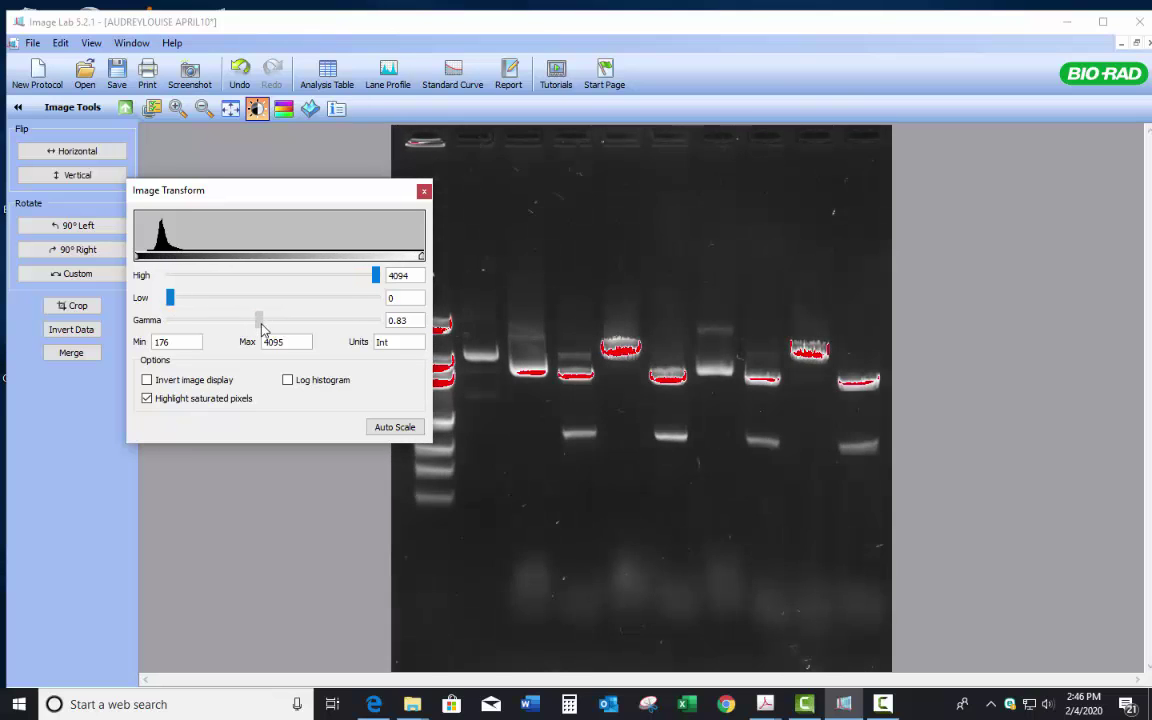
{"action": "left_click", "coordinate": [389, 429]}
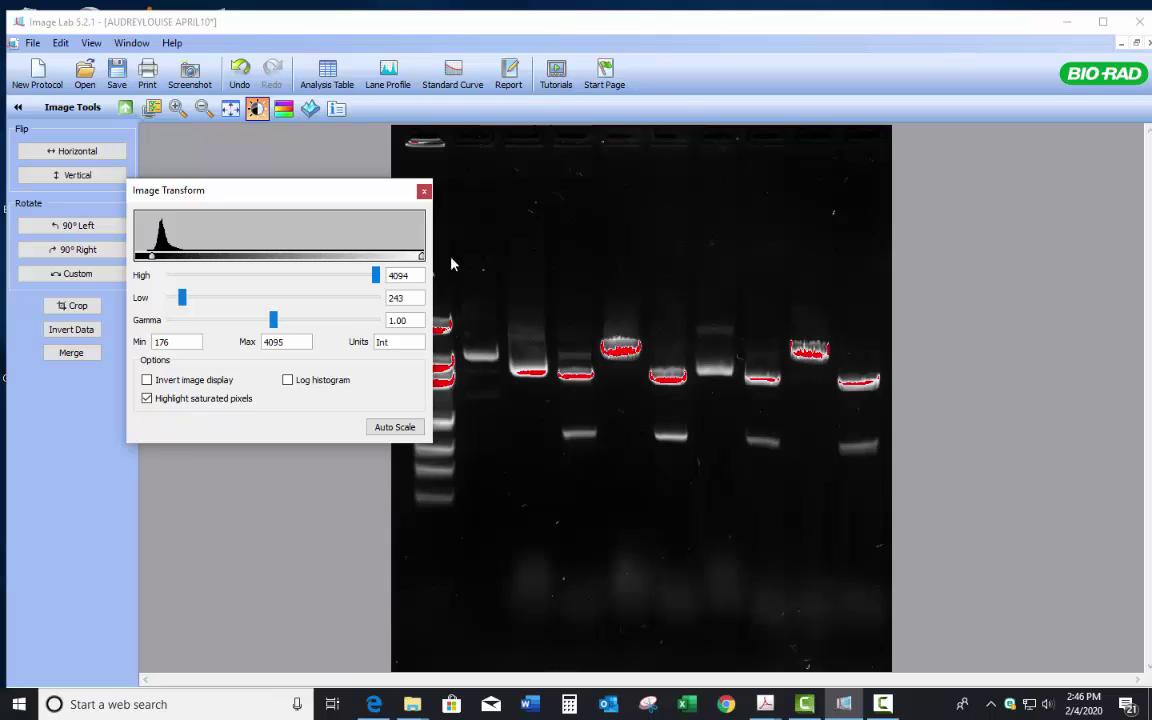
{"action": "left_click", "coordinate": [424, 191]}
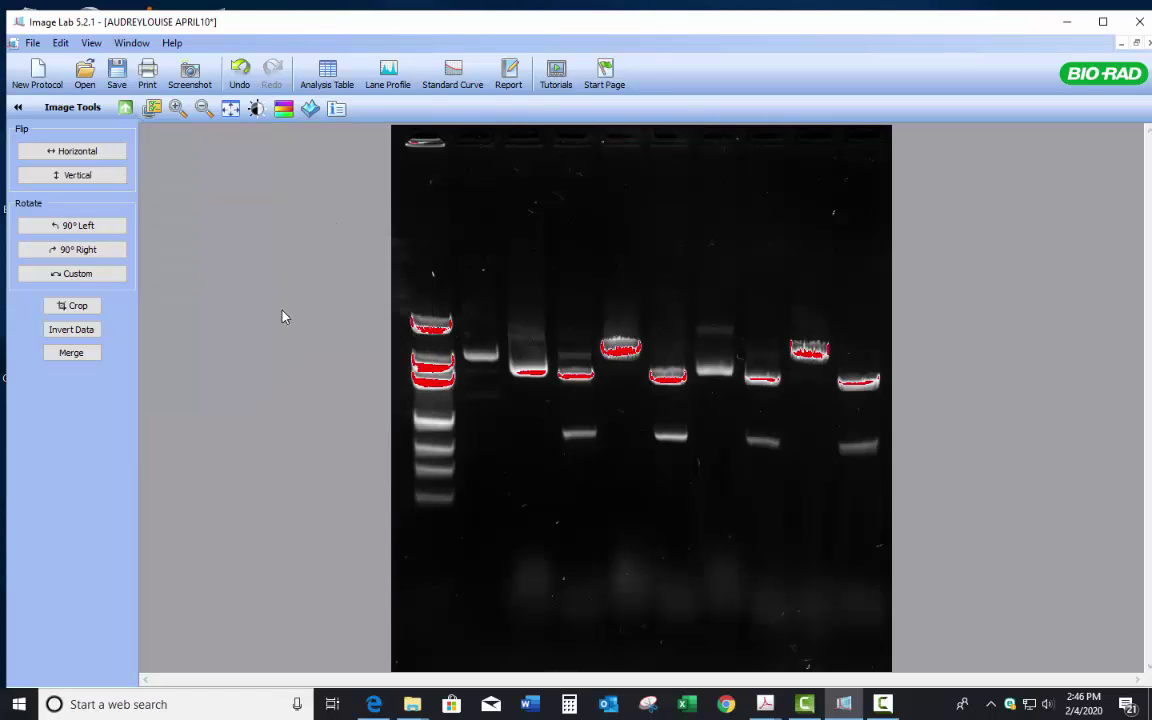
Run automatic lane finding to outline ten numbered lanes, with the ladder as lane 1.
{"action": "left_click", "coordinate": [125, 110]}
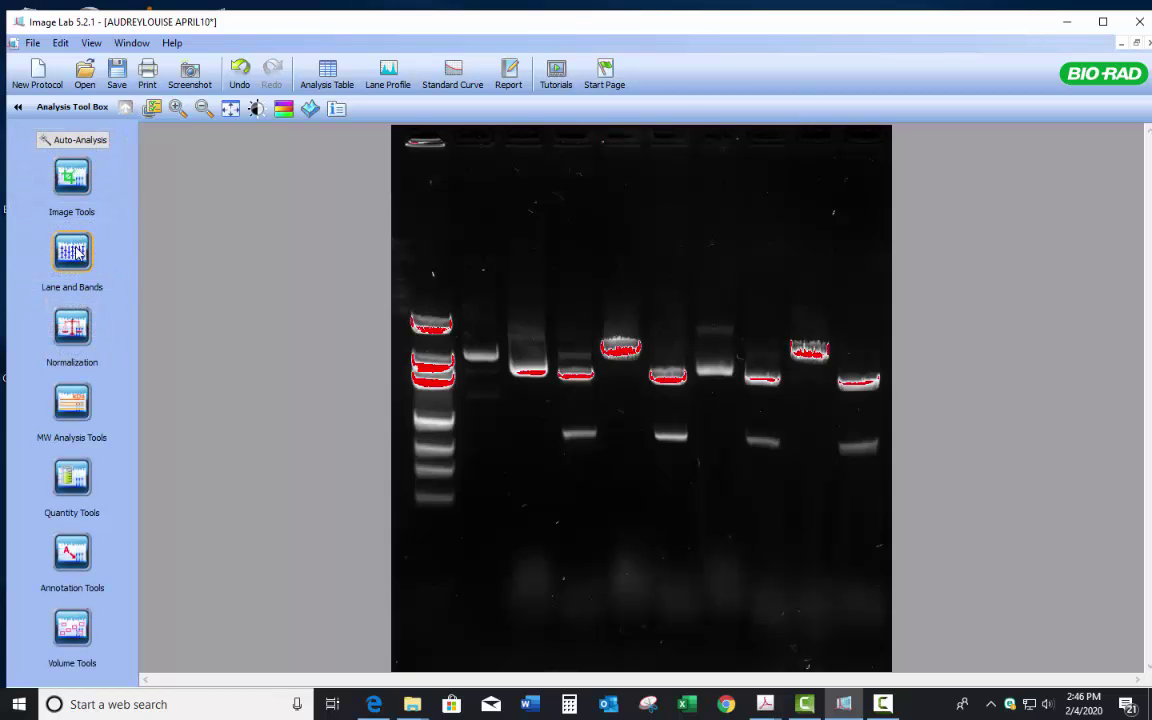
{"action": "left_click", "coordinate": [78, 252]}
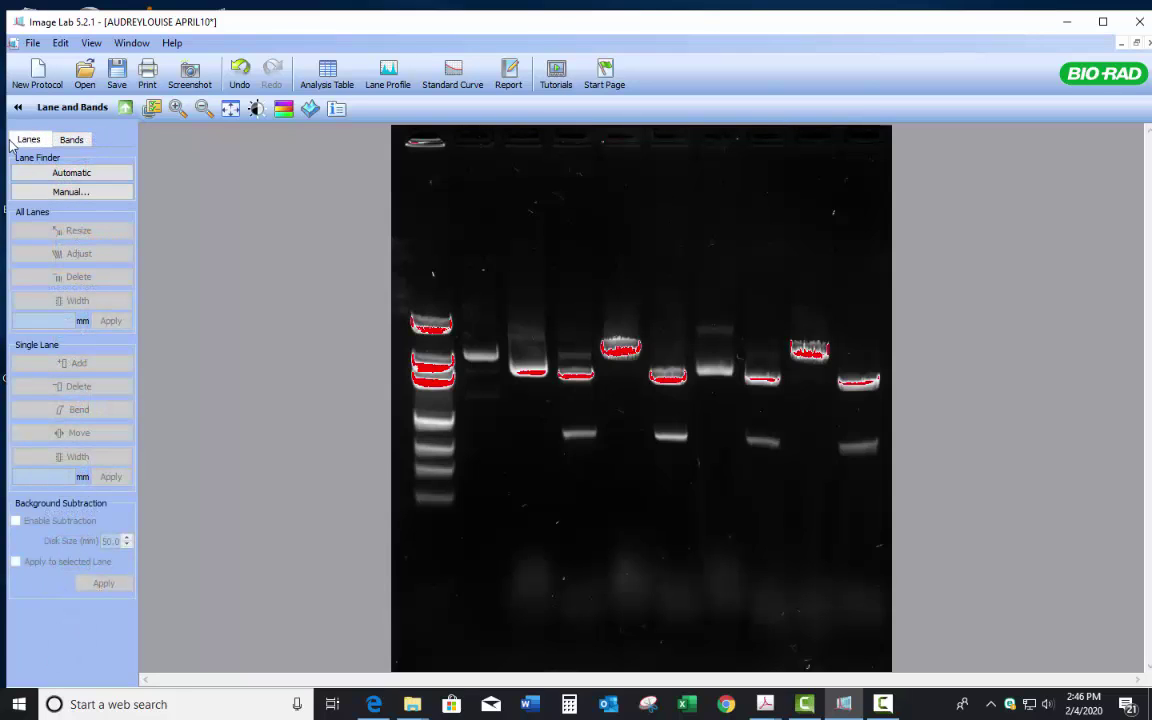
{"action": "left_click", "coordinate": [86, 178]}
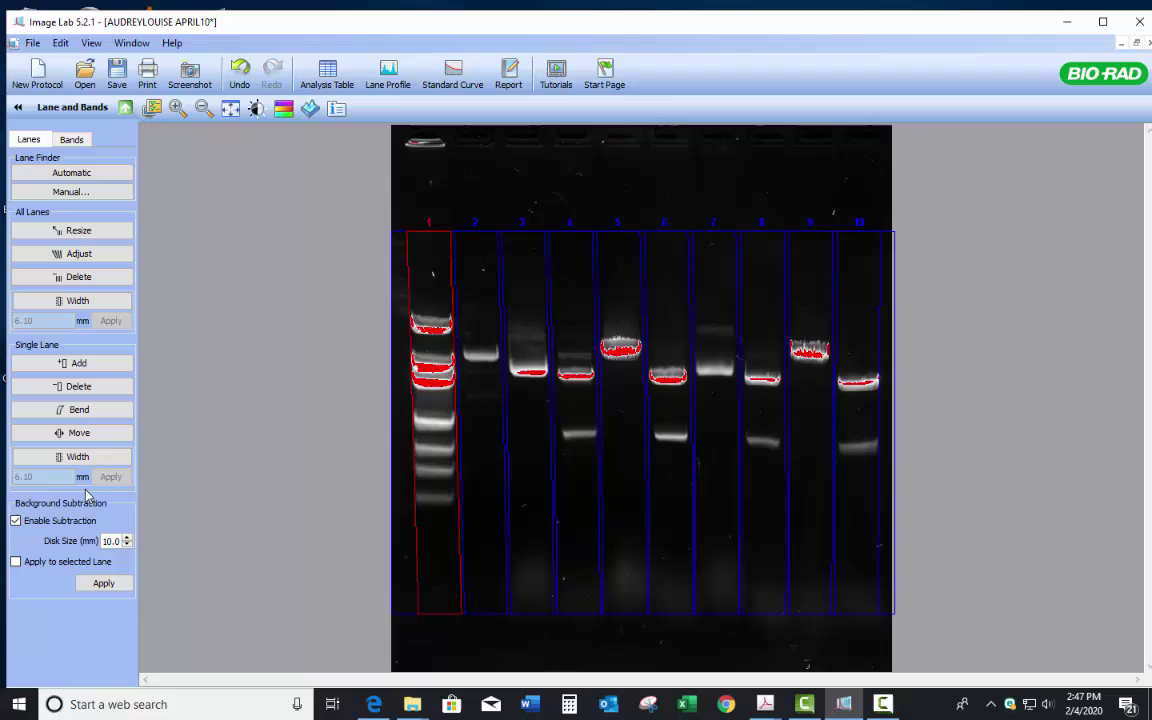
Slant the lane frame's bottom edge, bend lane 10 to its bands, and begin manual lane creation.
{"action": "left_click", "coordinate": [78, 254]}
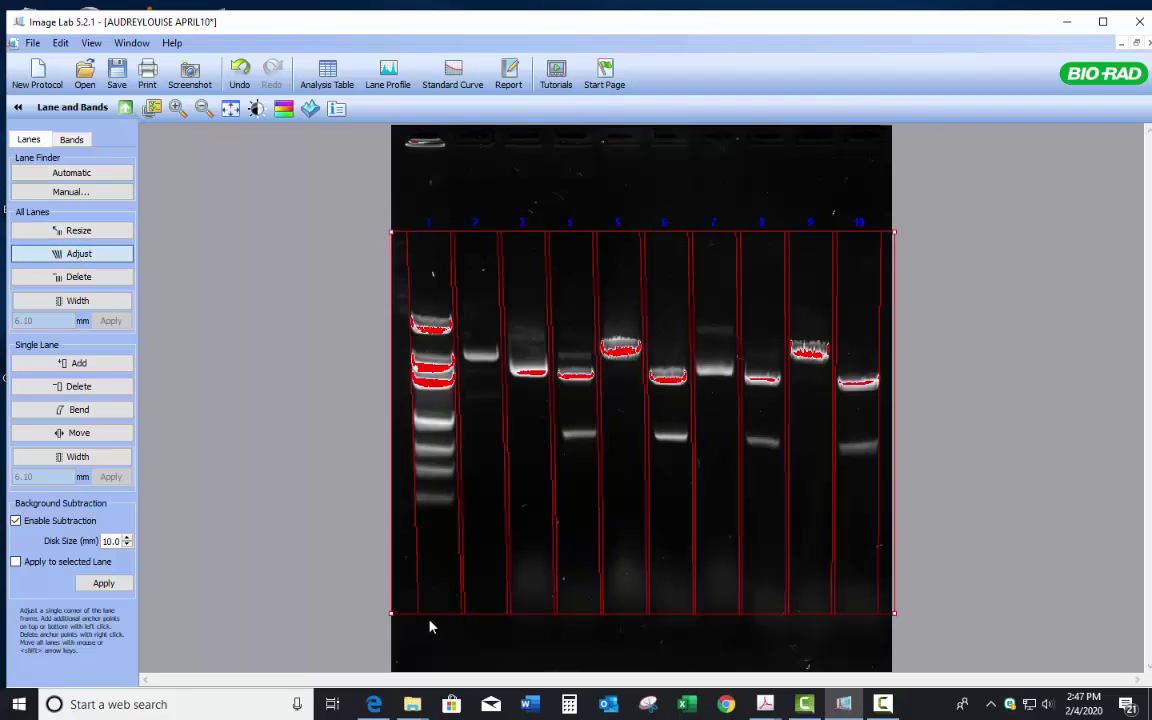
{"action": "mouse_move", "coordinate": [397, 613]}
{"action": "left_mouse_down"}
{"action": "mouse_move", "coordinate": [234, 584]}
{"action": "mouse_move", "coordinate": [383, 598]}
{"action": "left_mouse_up"}
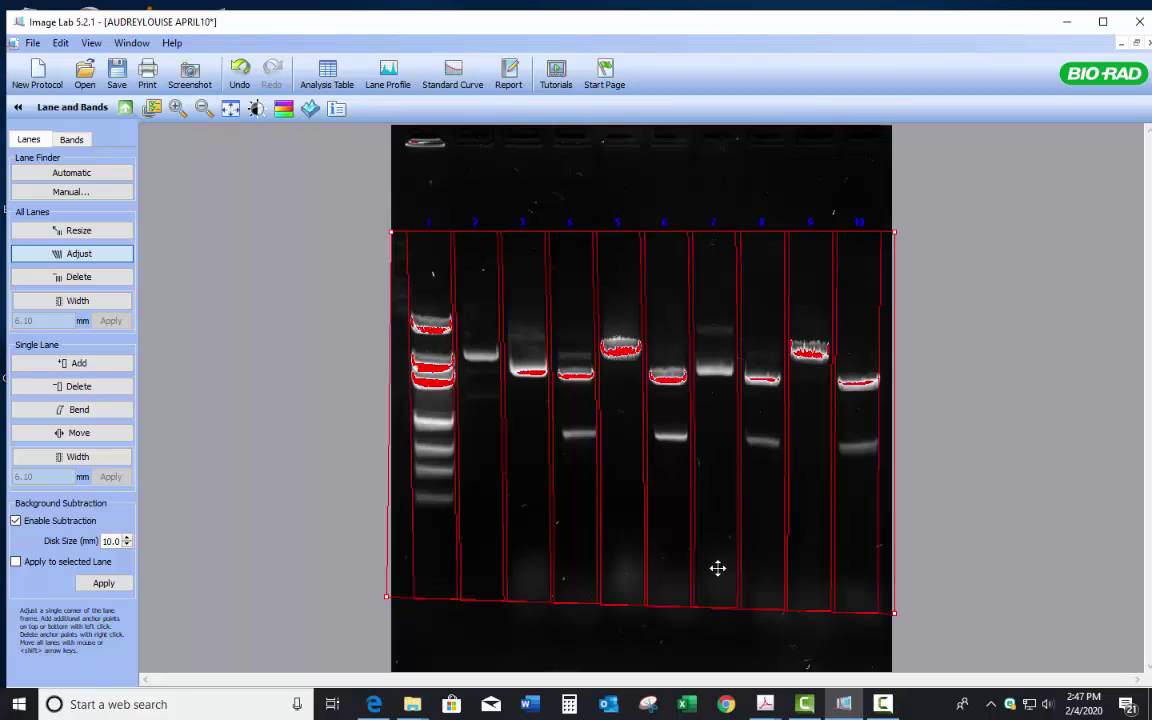
{"action": "left_click", "coordinate": [95, 431]}
{"action": "left_click", "coordinate": [75, 413]}
{"action": "left_click", "coordinate": [70, 414]}
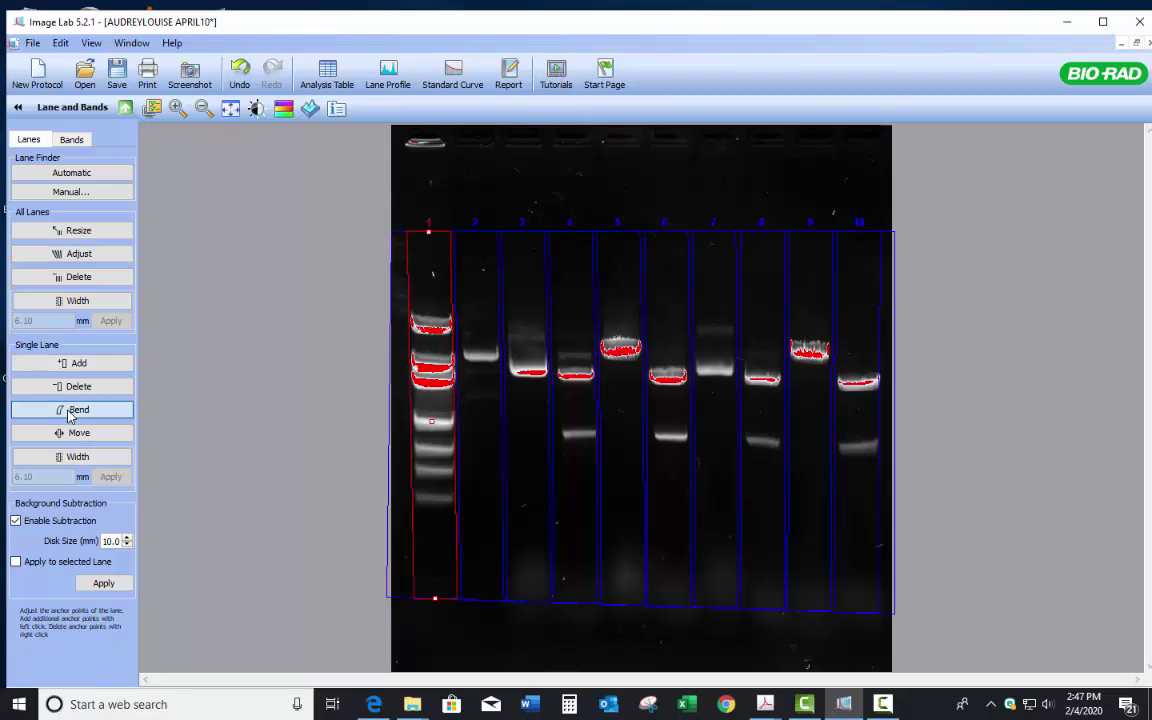
{"action": "left_click", "coordinate": [855, 393]}
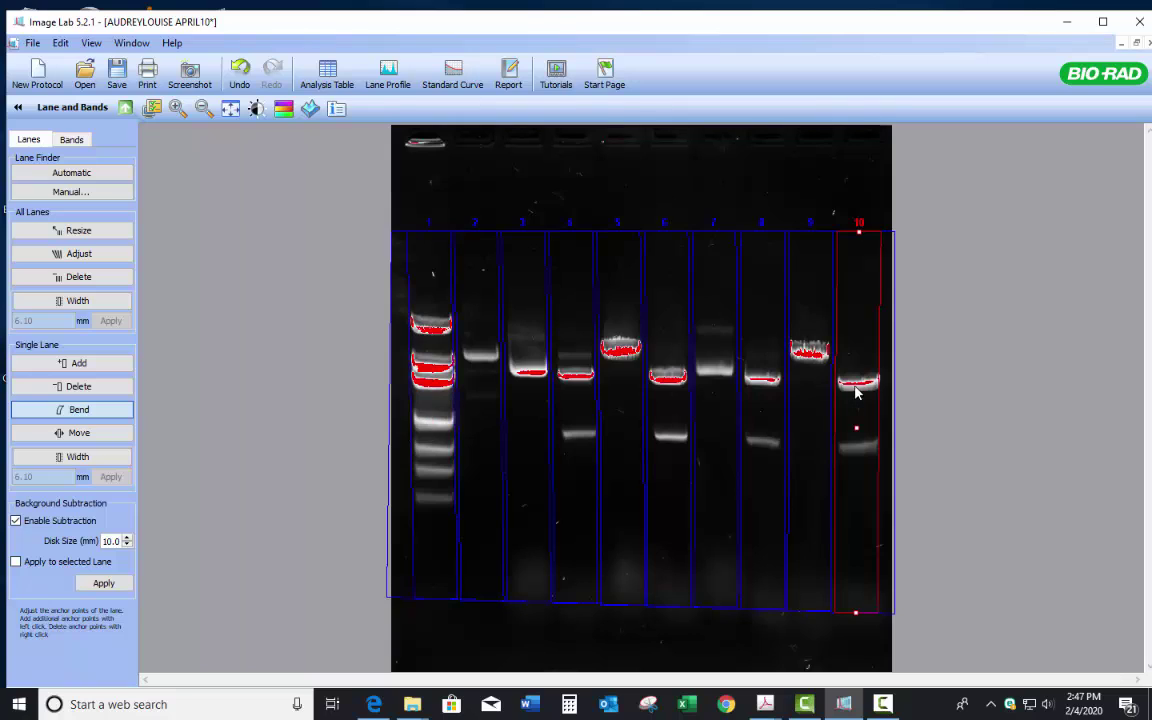
{"action": "mouse_move", "coordinate": [855, 613]}
{"action": "left_mouse_down"}
{"action": "mouse_move", "coordinate": [892, 607]}
{"action": "mouse_move", "coordinate": [859, 606]}
{"action": "left_mouse_up"}
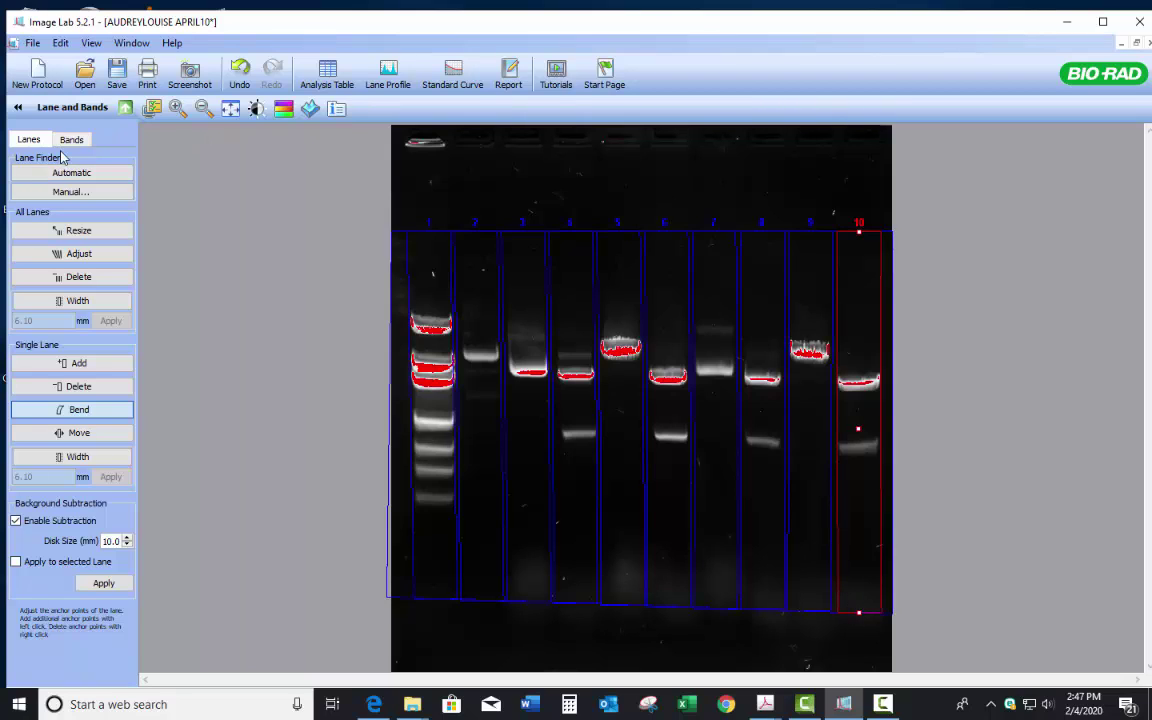
{"action": "left_click", "coordinate": [71, 193]}
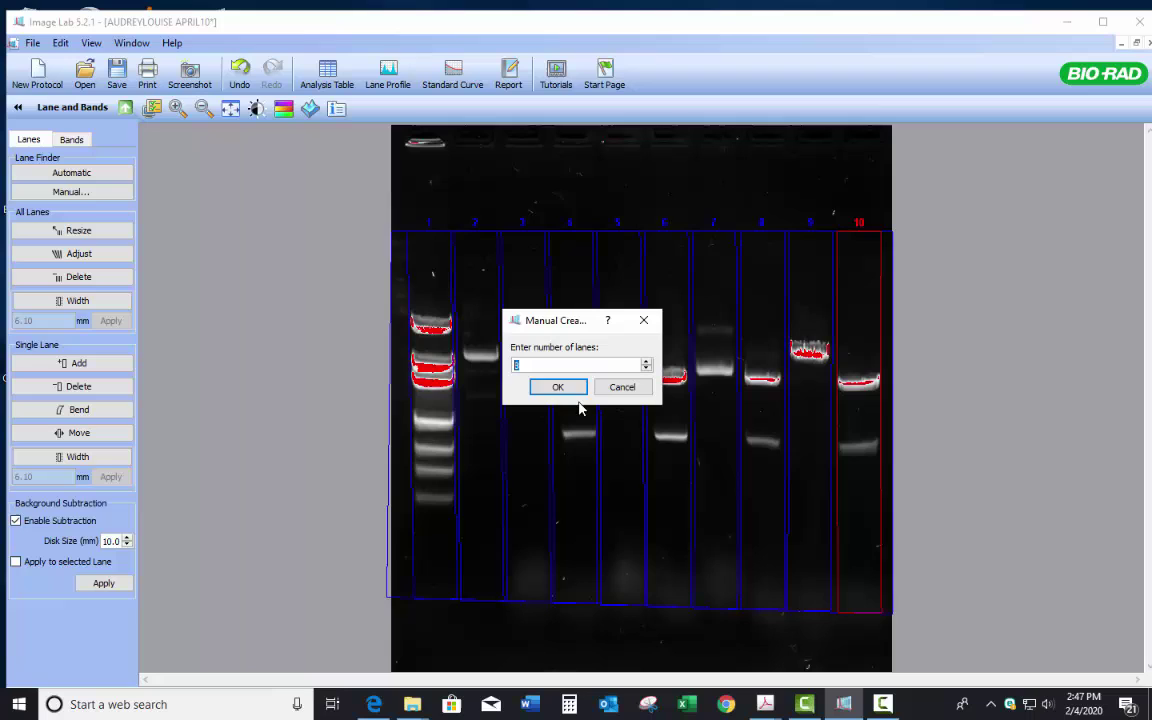
Confirm the manual lane count and replace the existing lanes.
{"action": "left_click", "coordinate": [558, 387]}
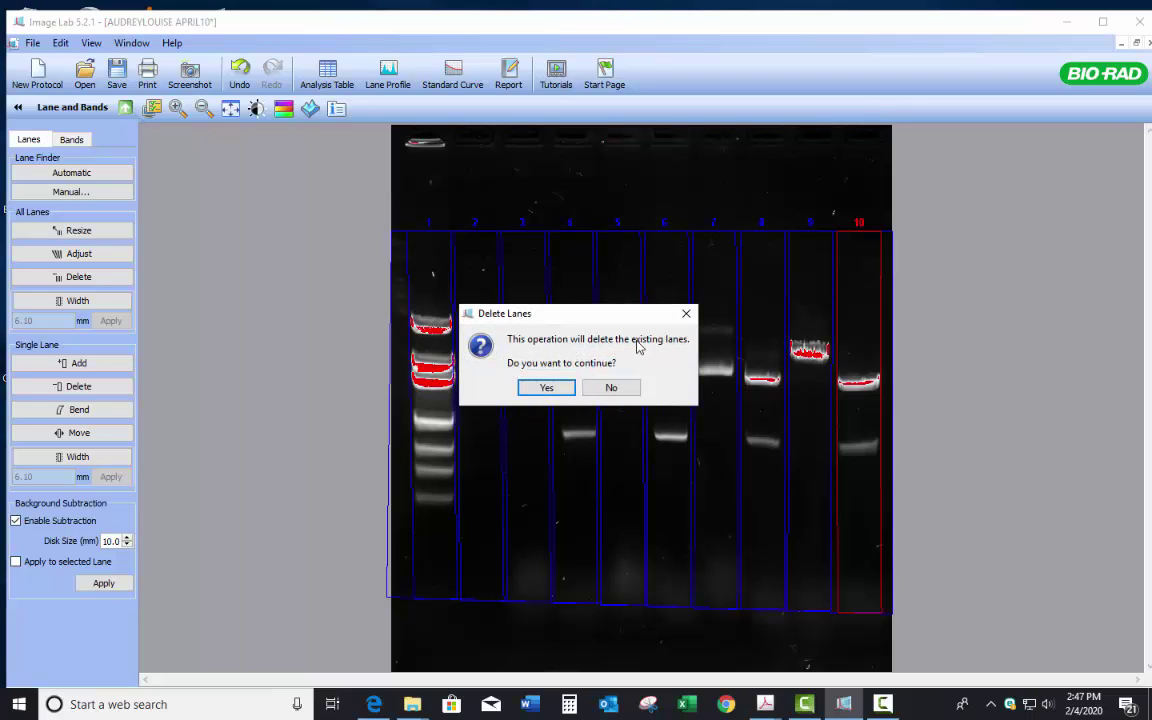
{"action": "left_click", "coordinate": [546, 387]}
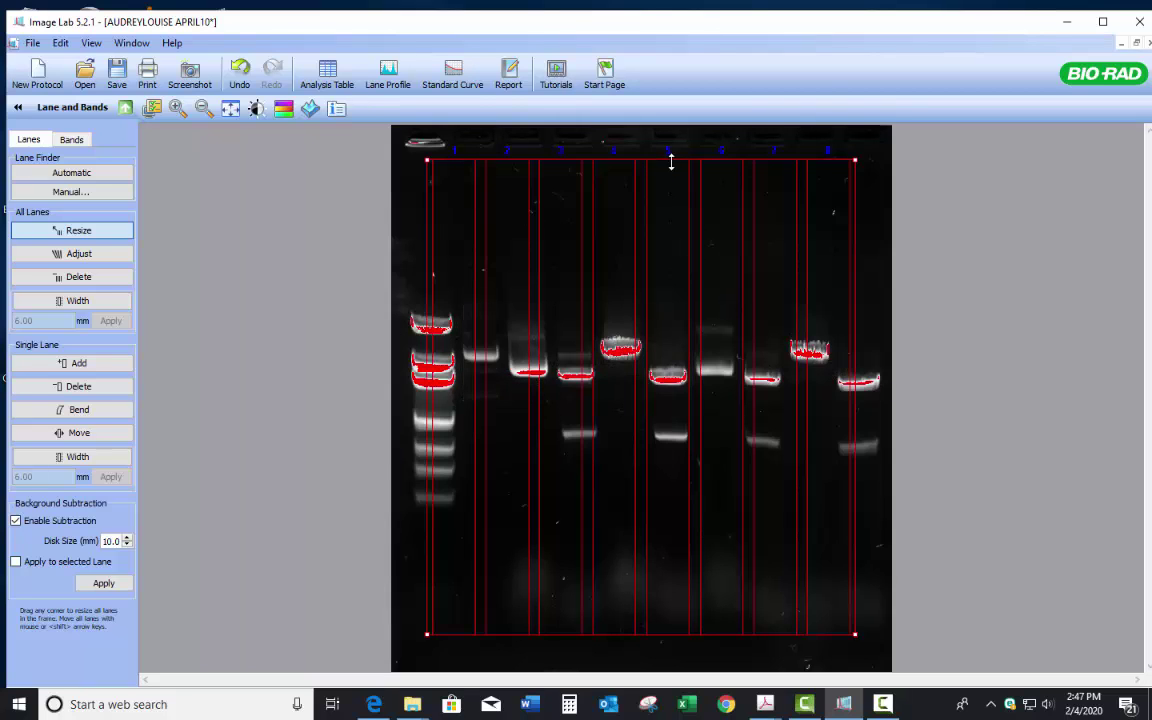
Shift the lane frame left and down and narrow it to fit the sample lanes.
{"action": "left_click_drag", "start_coordinate": [678, 164], "coordinate": [656, 175]}
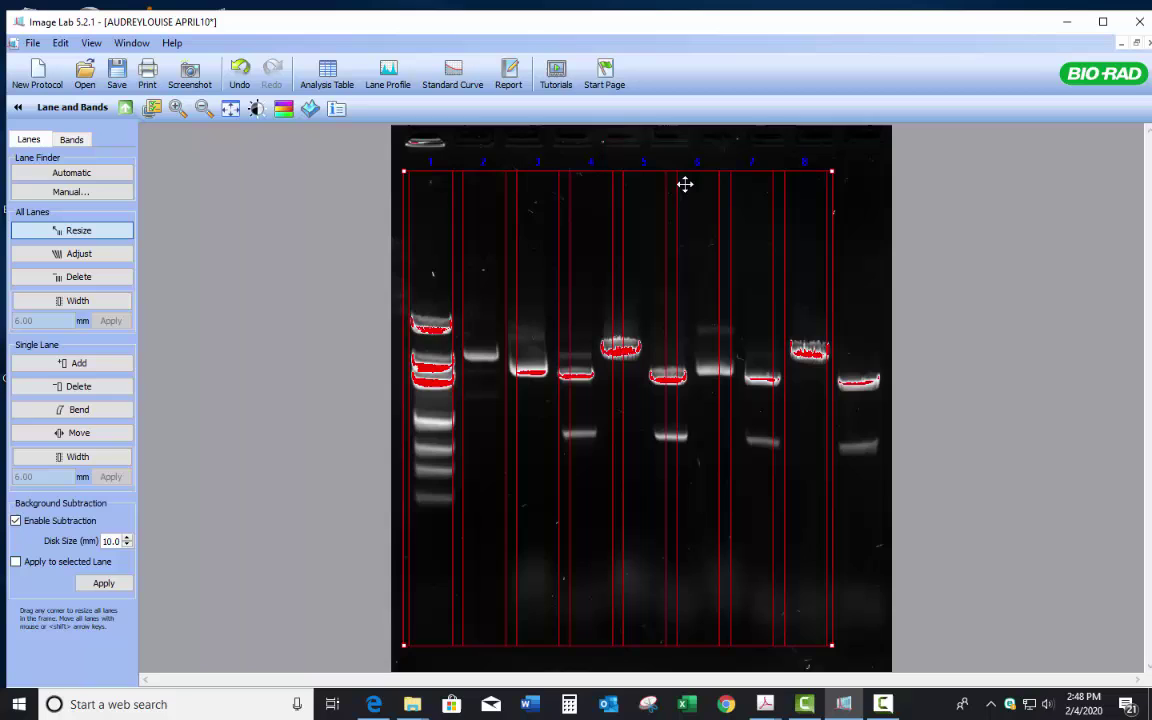
{"action": "left_click_drag", "start_coordinate": [831, 173], "coordinate": [787, 181]}
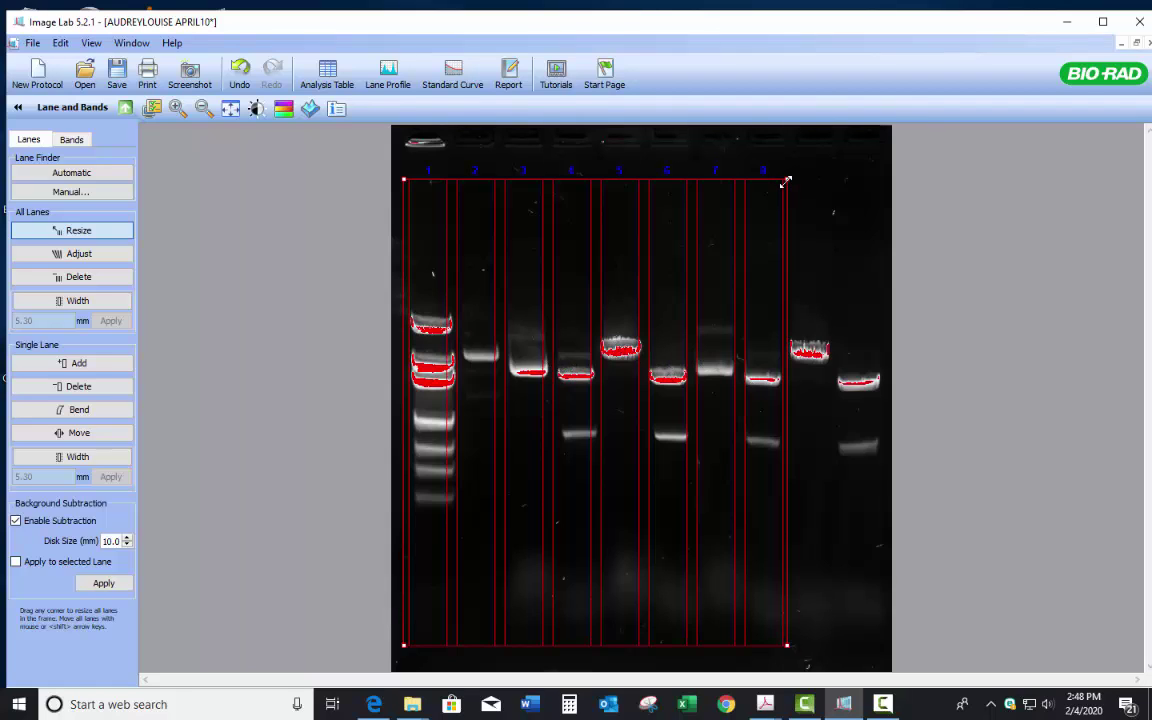
{"action": "left_click_drag", "start_coordinate": [786, 179], "coordinate": [786, 178]}
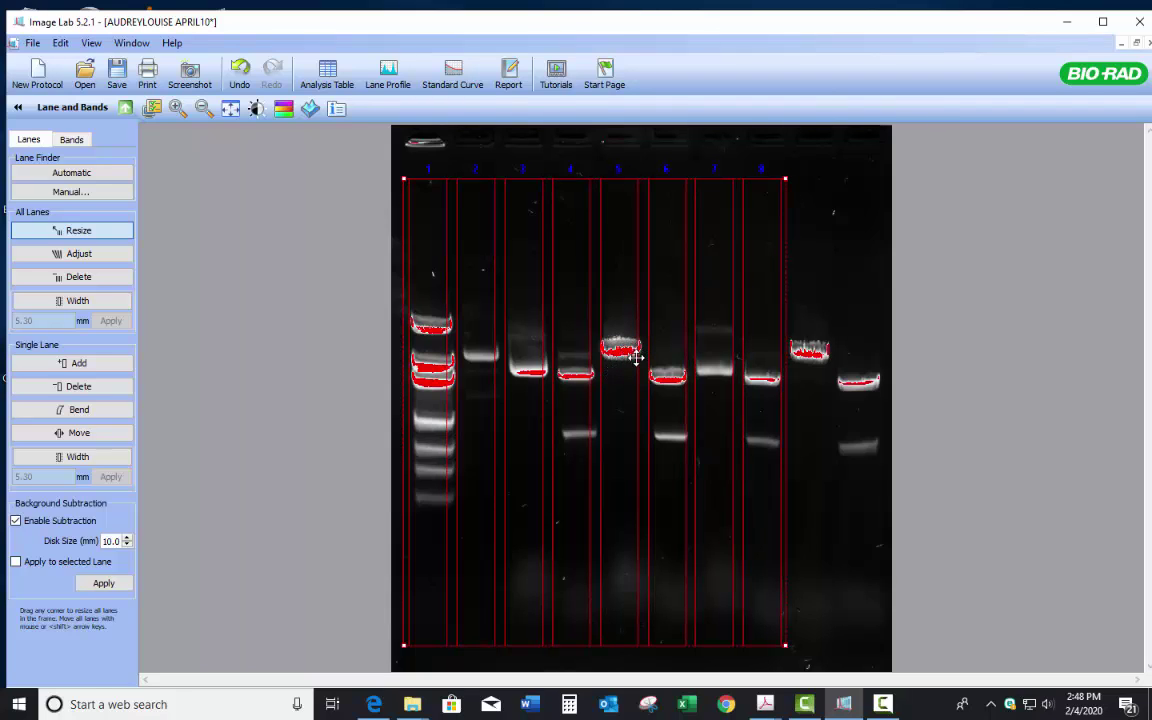
{"action": "left_click", "coordinate": [822, 255]}
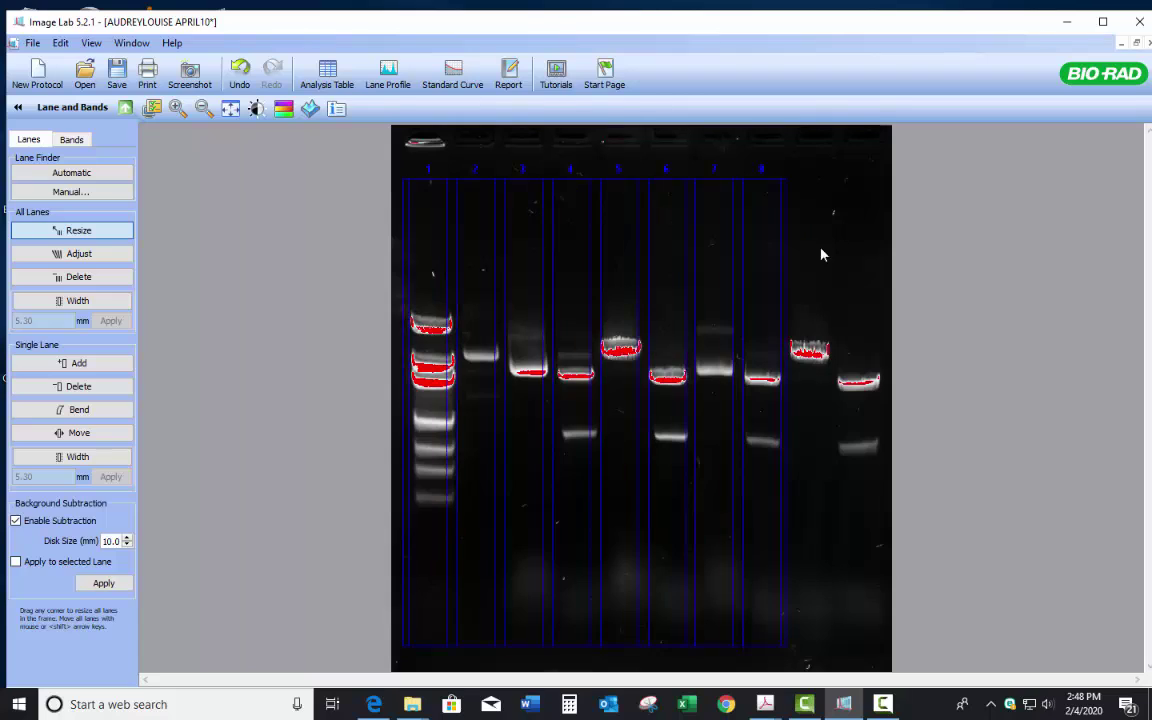
{"action": "left_click", "coordinate": [640, 365]}
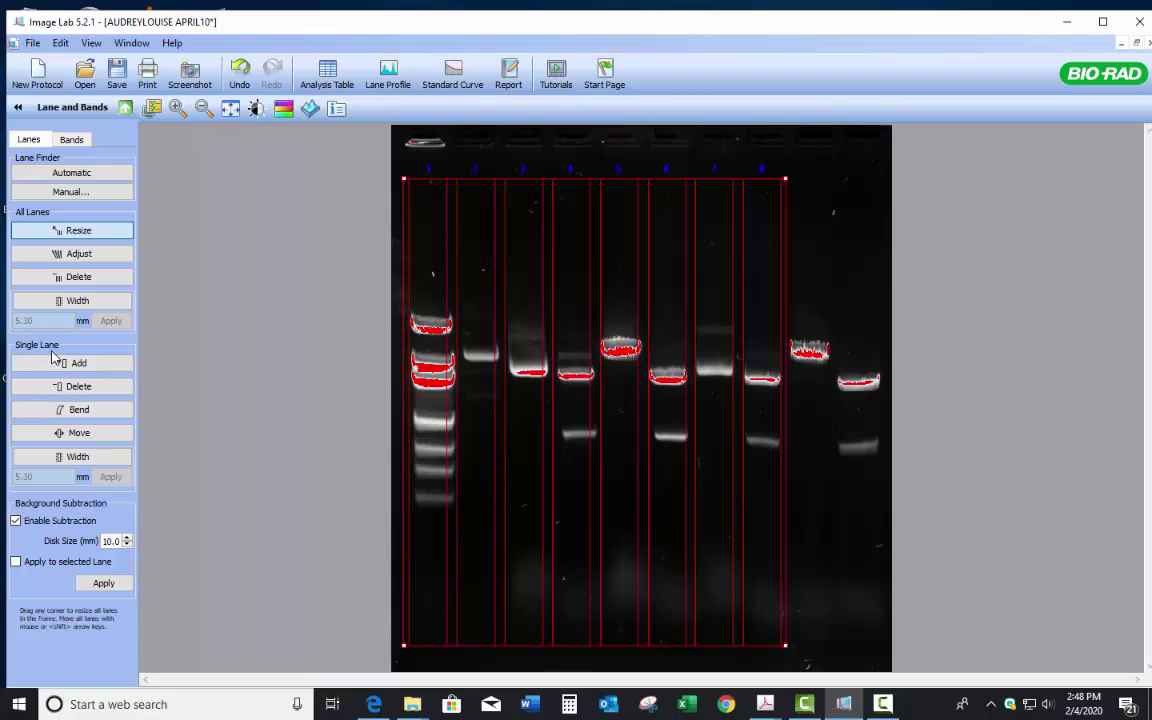
Widen lane 5 slightly and shift it right to cover its bands.
{"action": "left_click", "coordinate": [68, 456]}
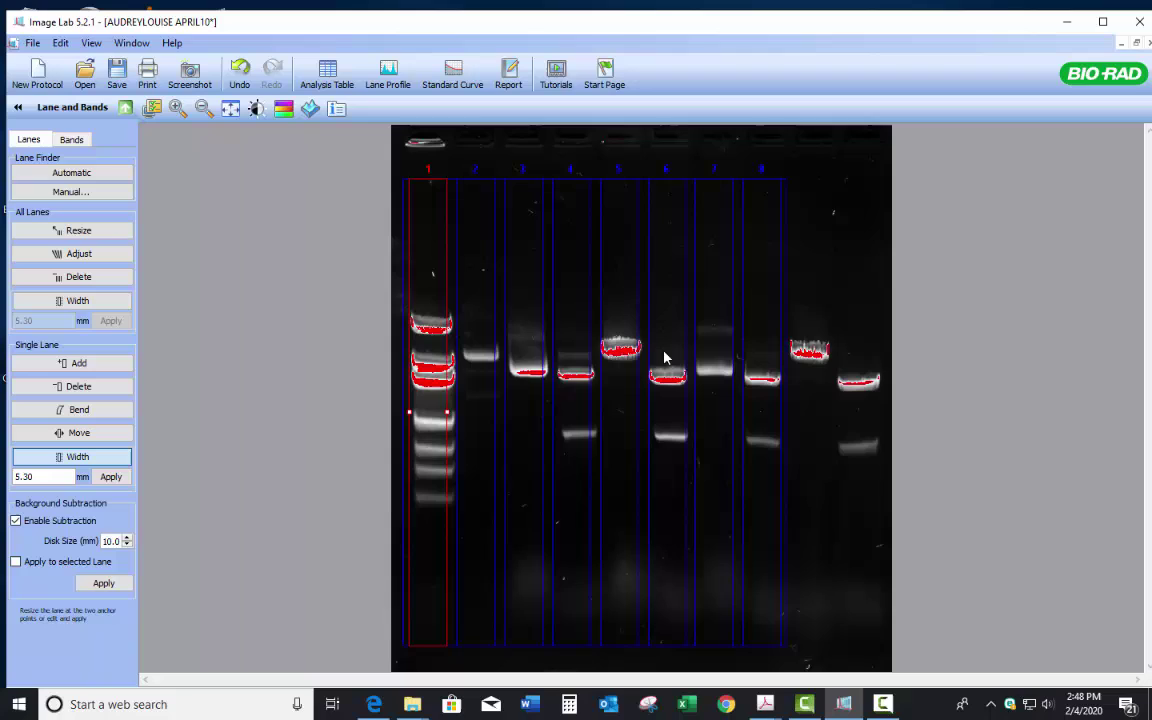
{"action": "left_click", "coordinate": [638, 377]}
{"action": "left_click_drag", "start_coordinate": [638, 411], "coordinate": [641, 411]}
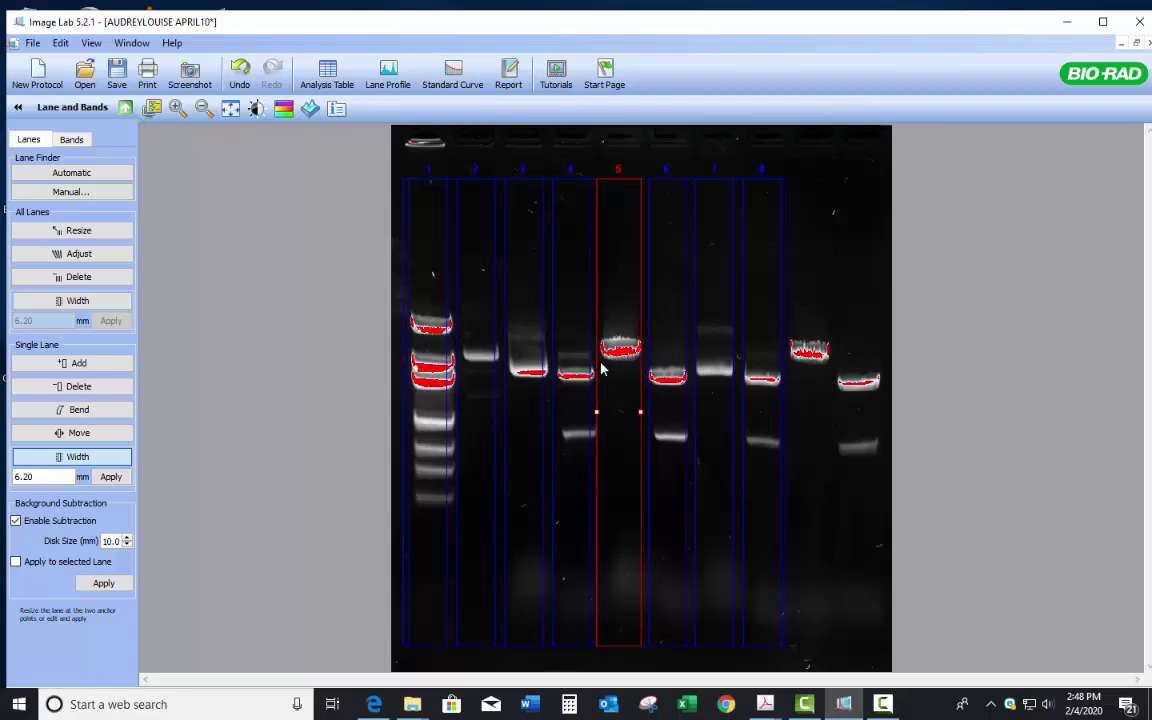
{"action": "left_click", "coordinate": [118, 432]}
{"action": "left_click_drag", "start_coordinate": [629, 404], "coordinate": [631, 404]}
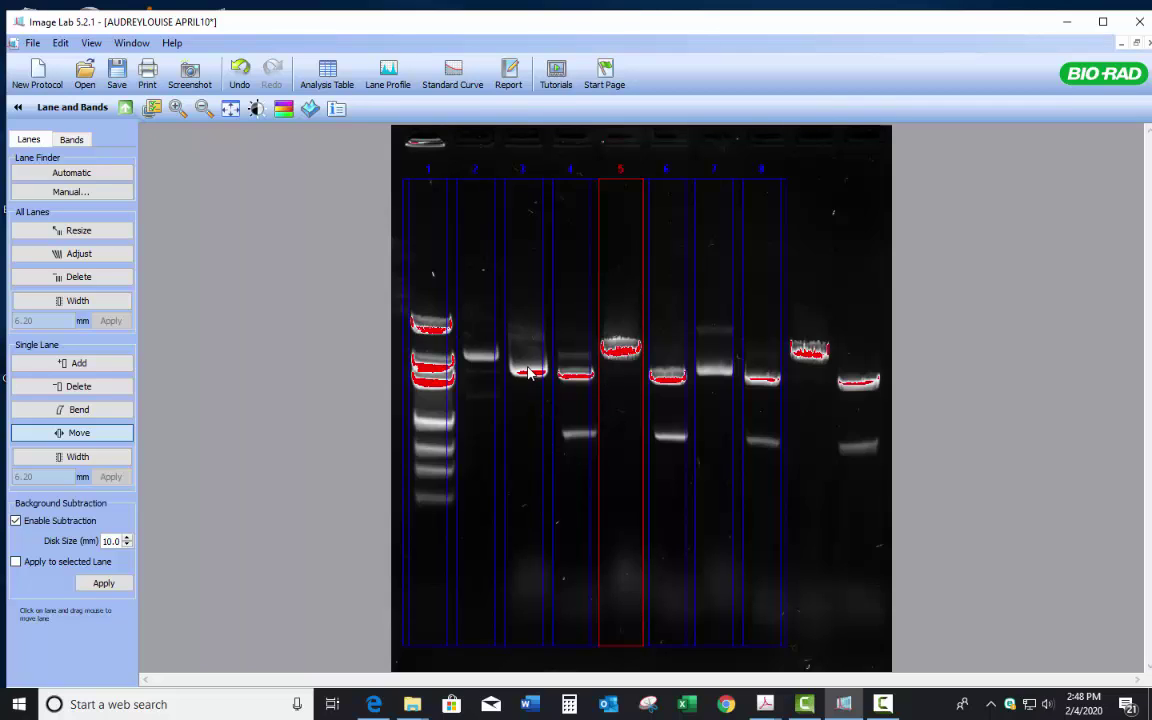
{"action": "left_click", "coordinate": [68, 253]}
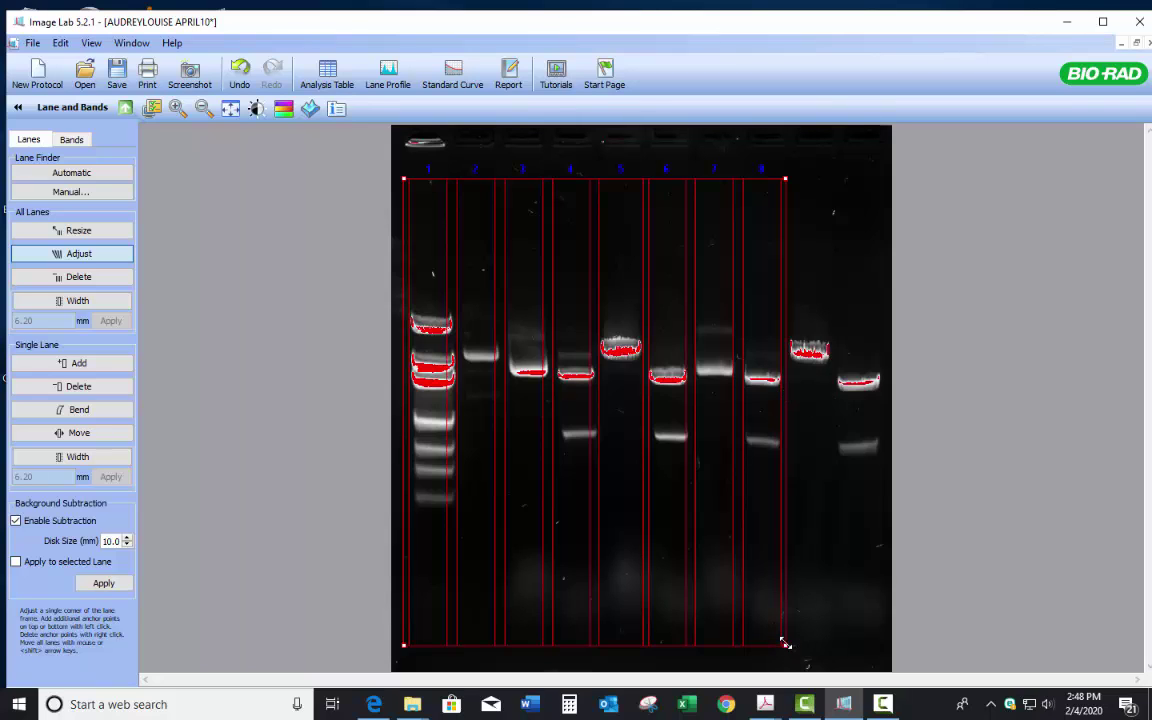
Drag the frame's right corners so the lanes slant with the gel's right side.
{"action": "left_click_drag", "start_coordinate": [785, 643], "coordinate": [796, 644]}
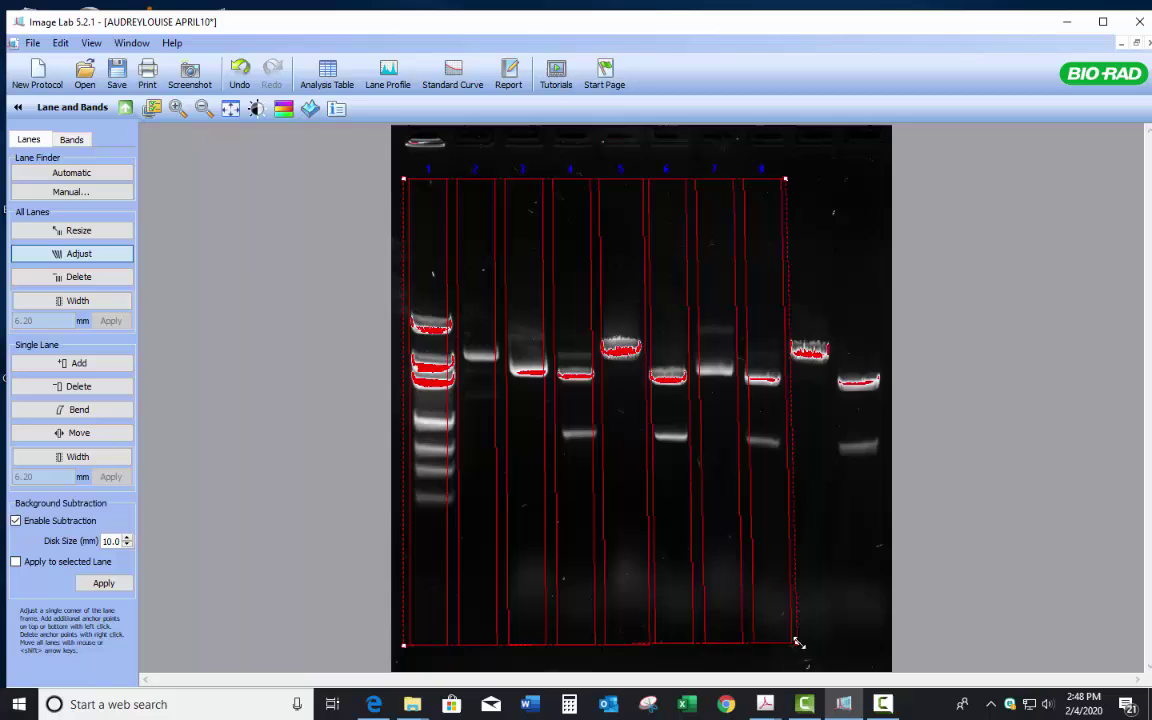
{"action": "left_click_drag", "start_coordinate": [798, 642], "coordinate": [795, 644]}
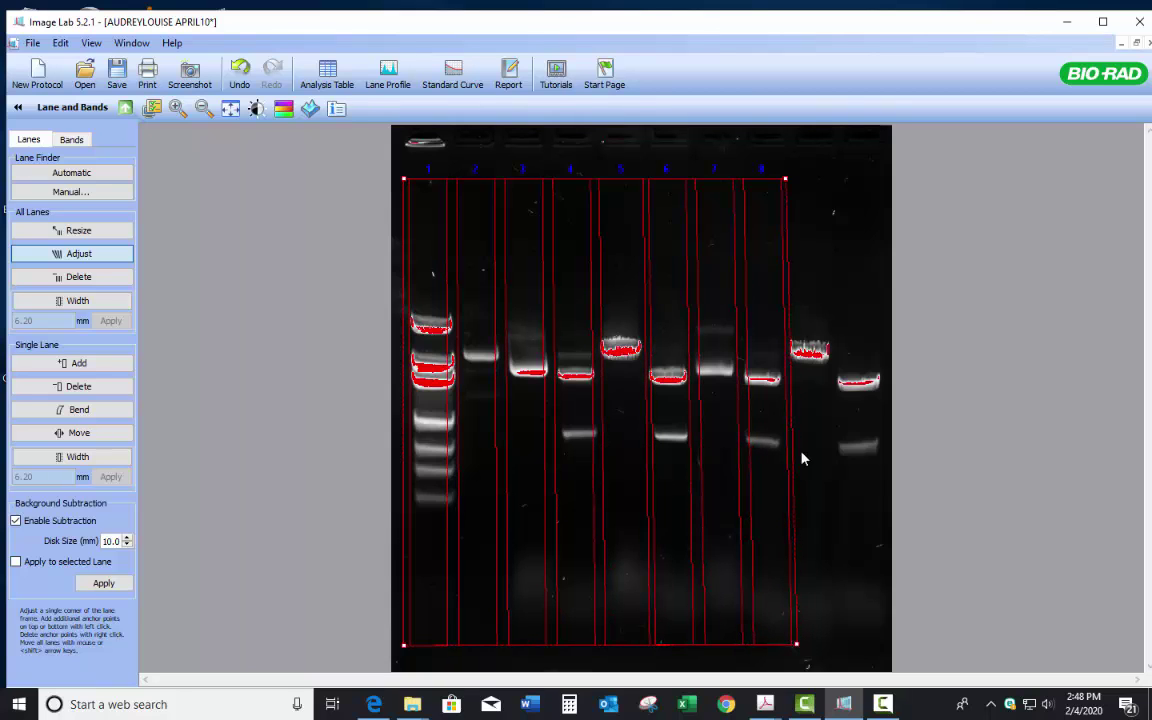
{"action": "left_click_drag", "start_coordinate": [787, 177], "coordinate": [783, 177]}
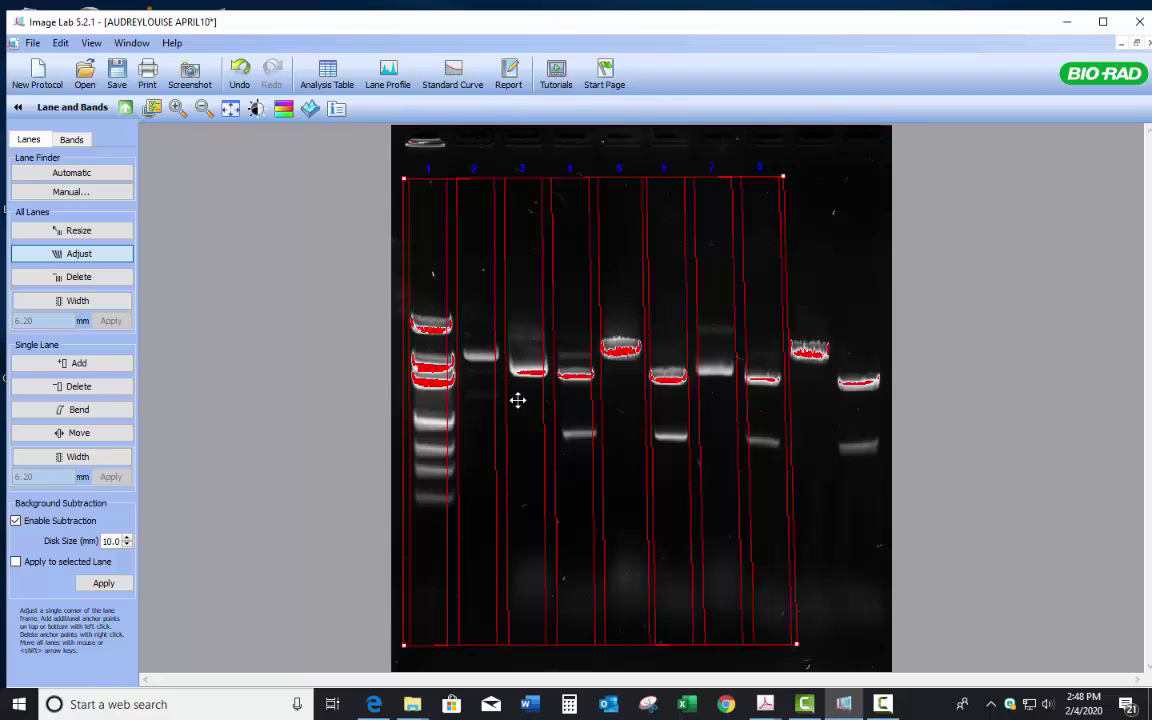
{"action": "left_click", "coordinate": [880, 358]}
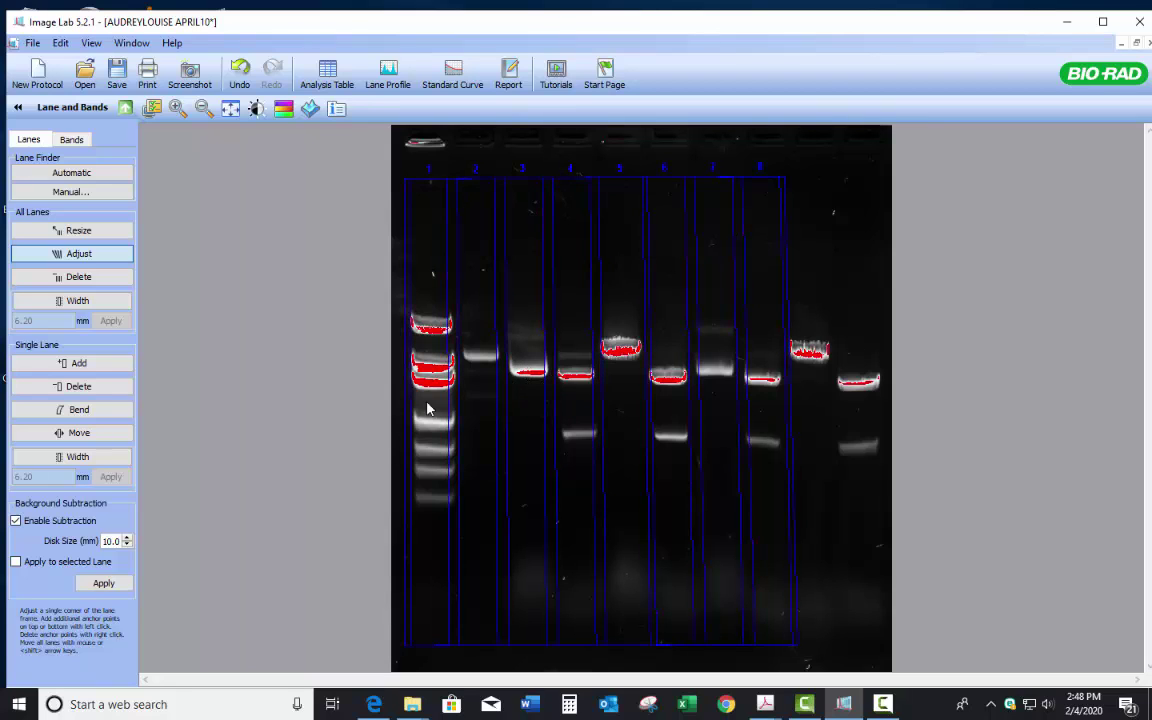
{"action": "left_click", "coordinate": [528, 373]}
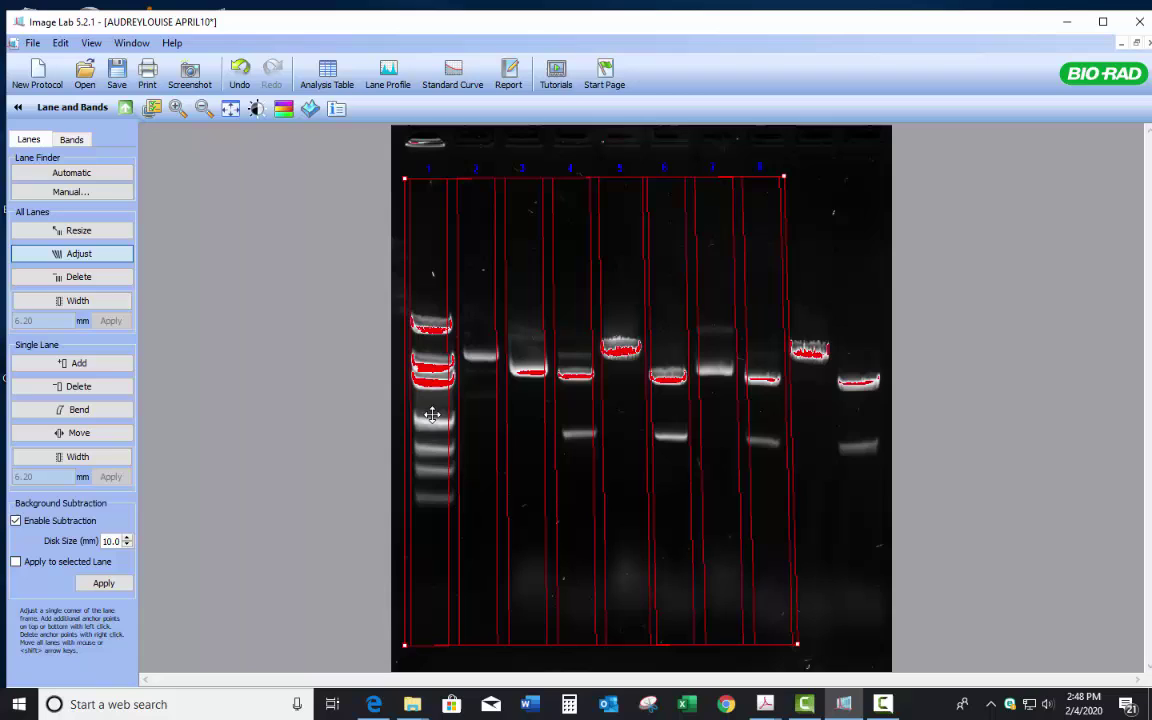
Widen all lanes to 6.60 mm and resize them together.
{"action": "left_click", "coordinate": [77, 300]}
{"action": "left_click", "coordinate": [541, 380]}
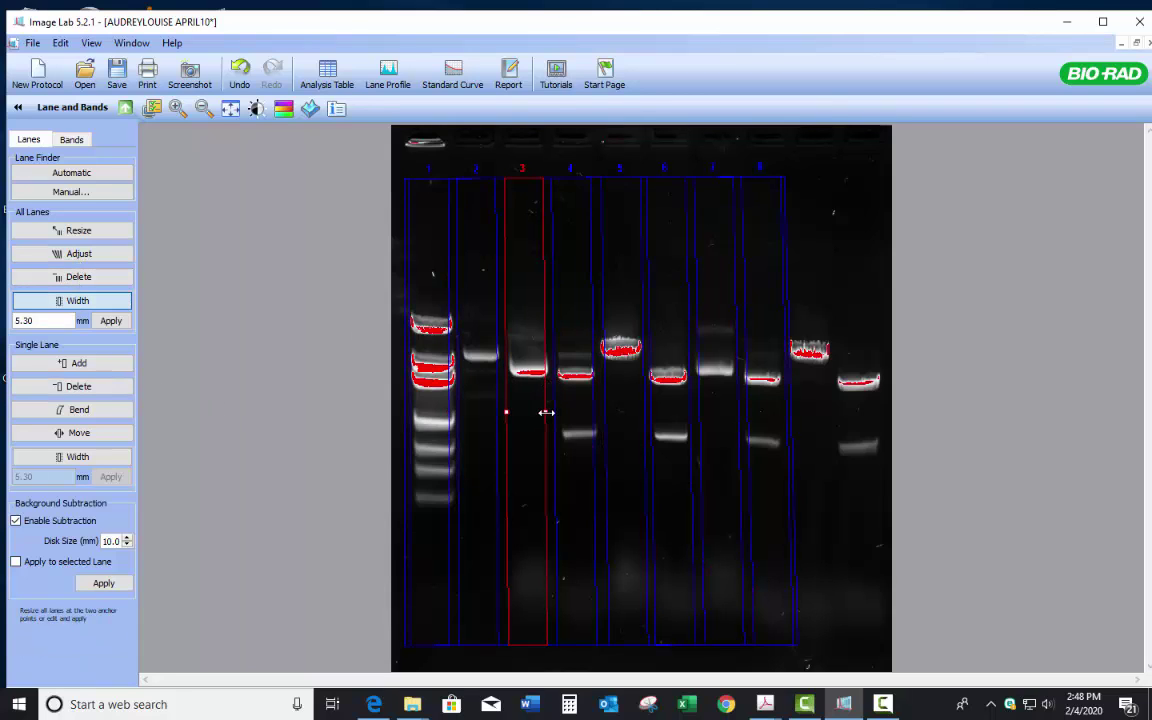
{"action": "left_click_drag", "start_coordinate": [508, 412], "coordinate": [502, 412]}
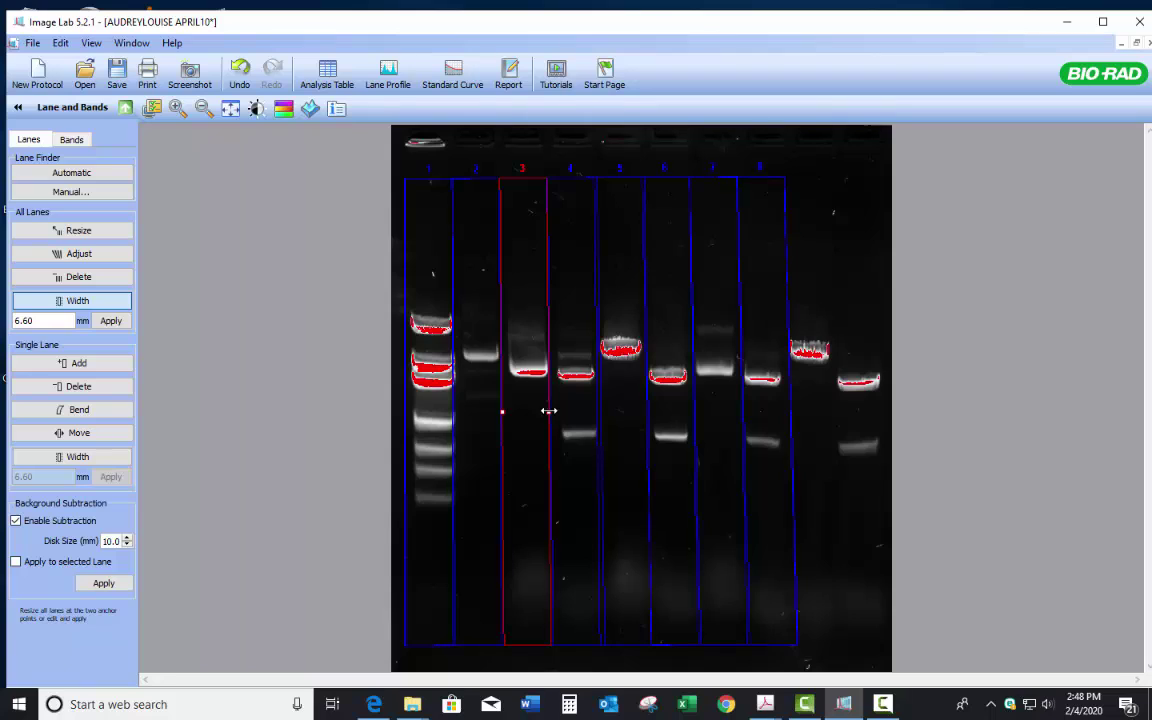
{"action": "left_click", "coordinate": [80, 231]}
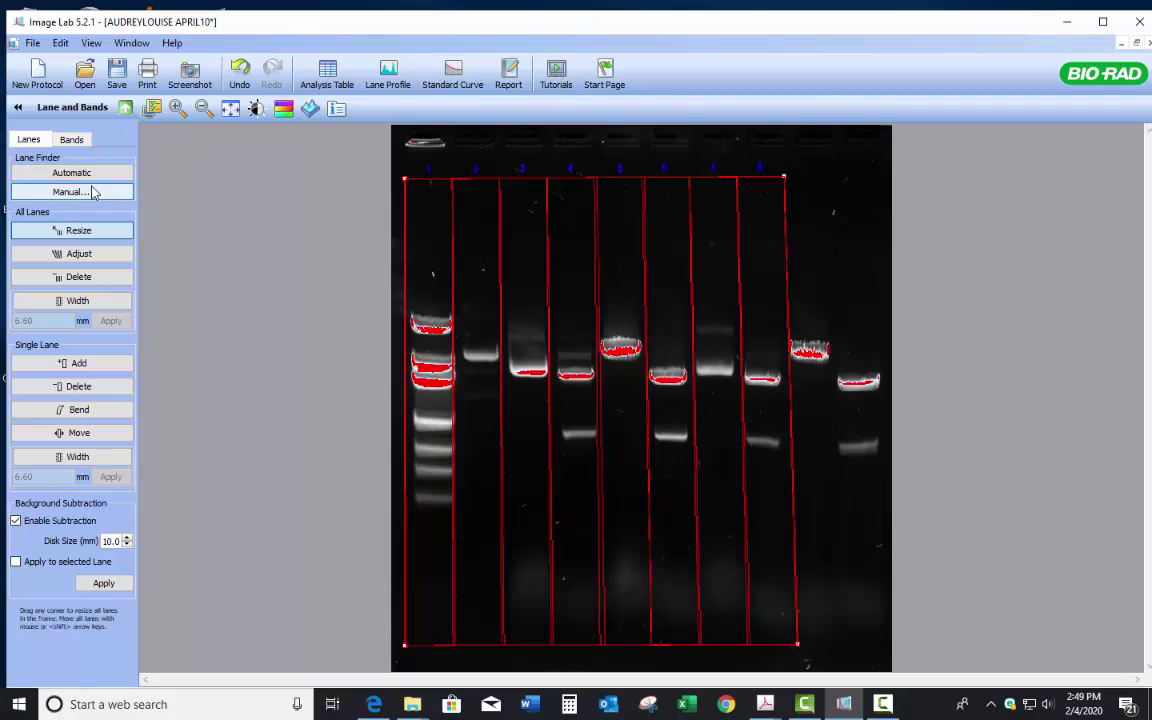
Re-detect the lanes automatically, replacing the old ones, and detect bands in all lanes.
{"action": "left_click", "coordinate": [64, 172]}
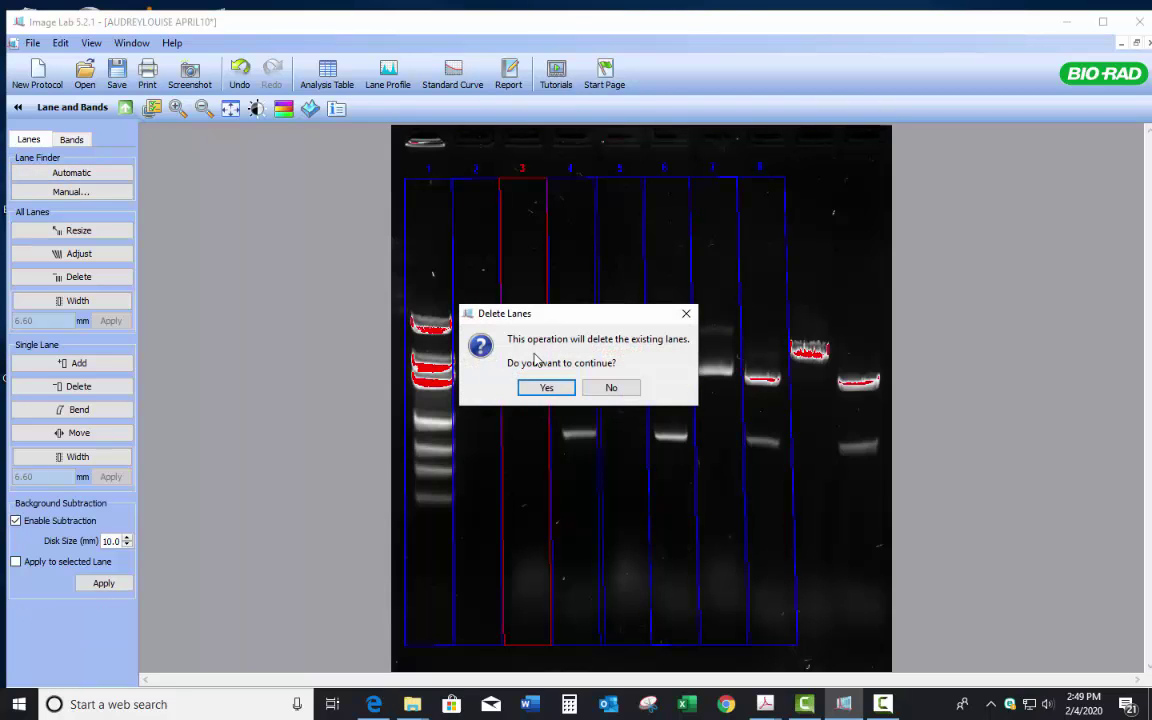
{"action": "left_click", "coordinate": [565, 390]}
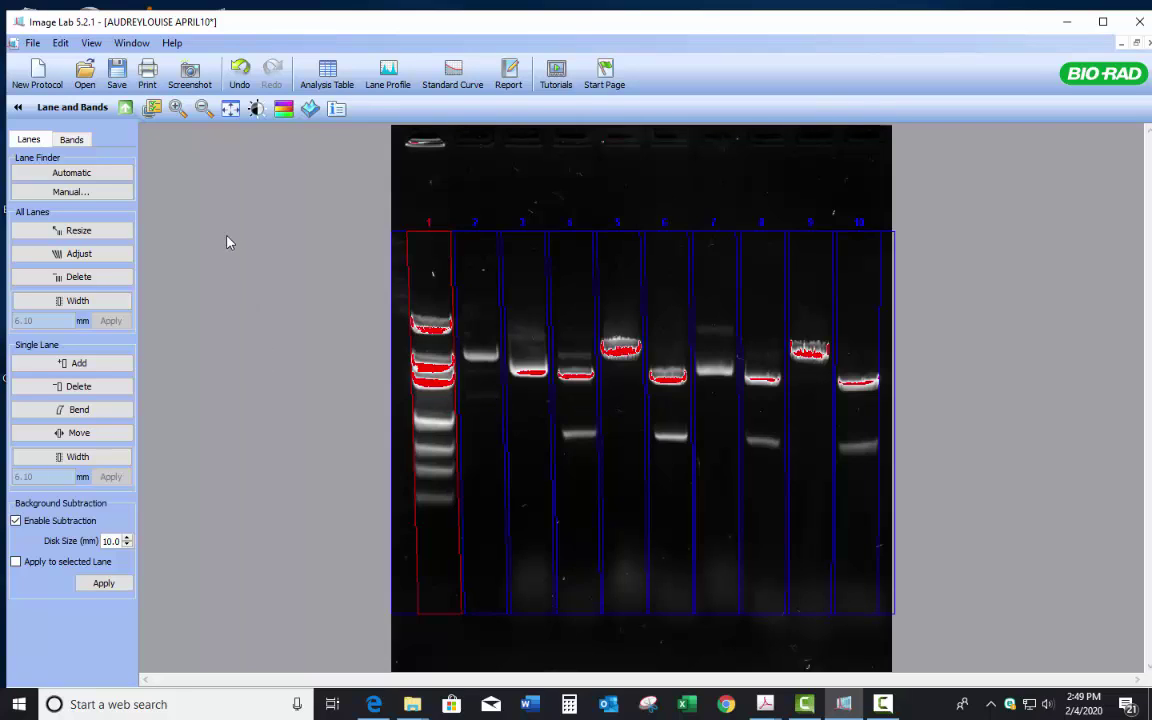
{"action": "left_click", "coordinate": [75, 145]}
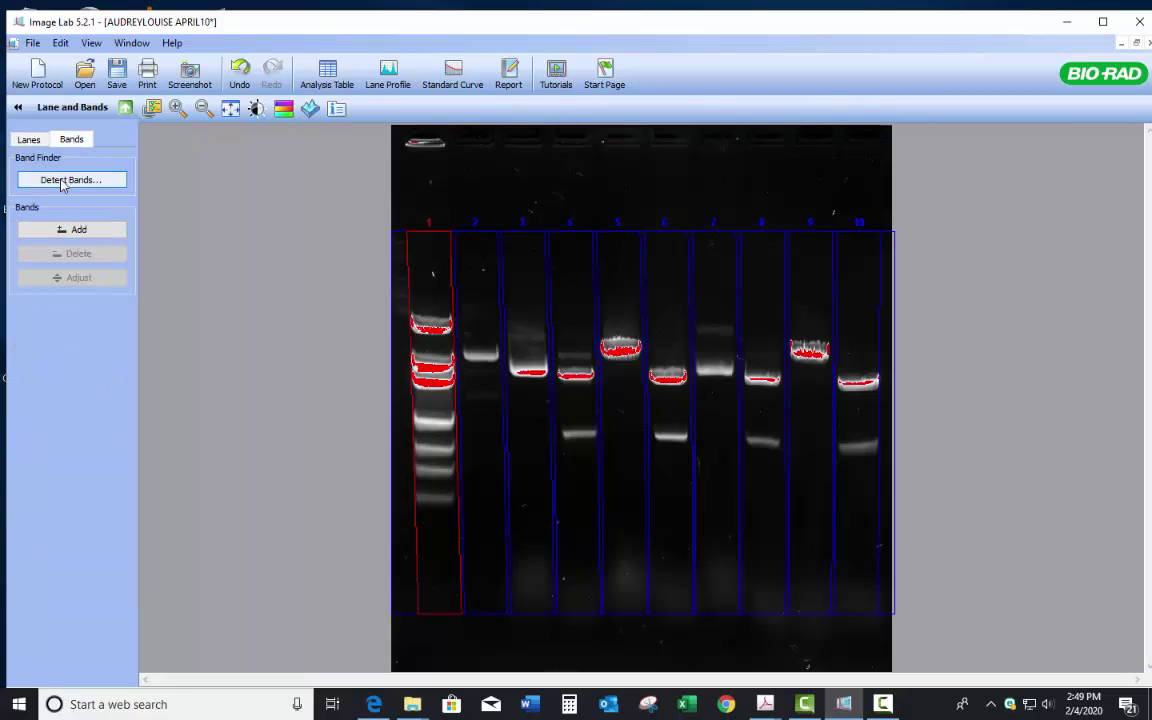
{"action": "left_click", "coordinate": [62, 182]}
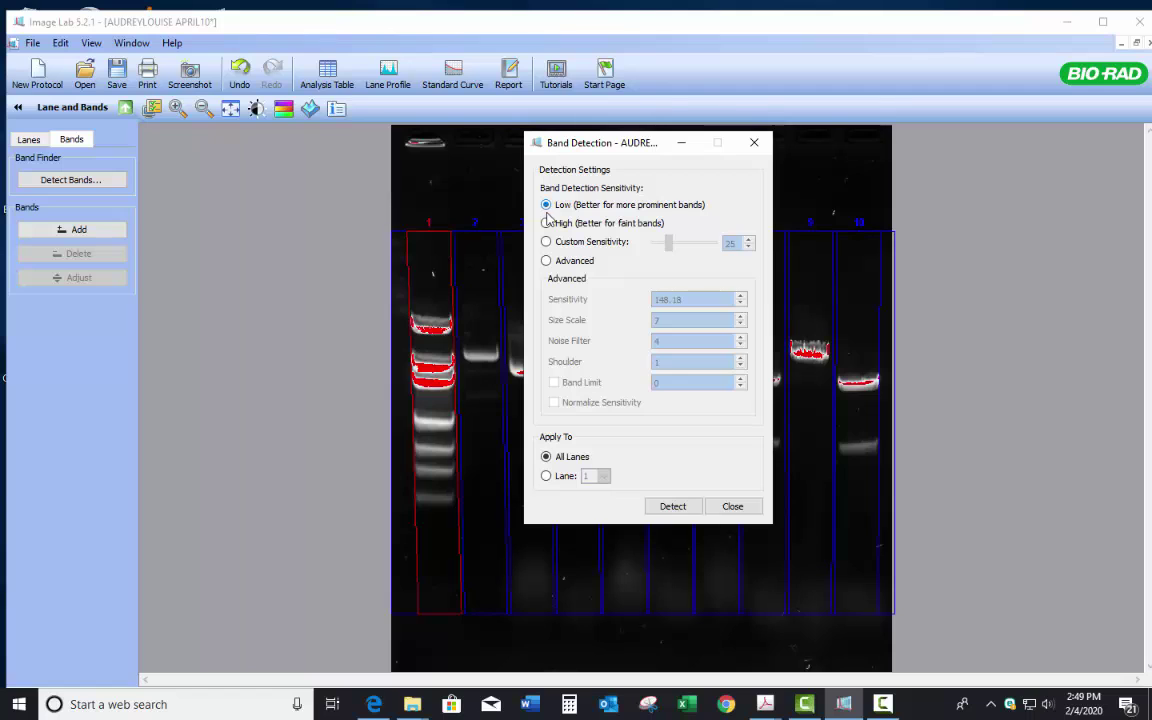
{"action": "left_click", "coordinate": [676, 506]}
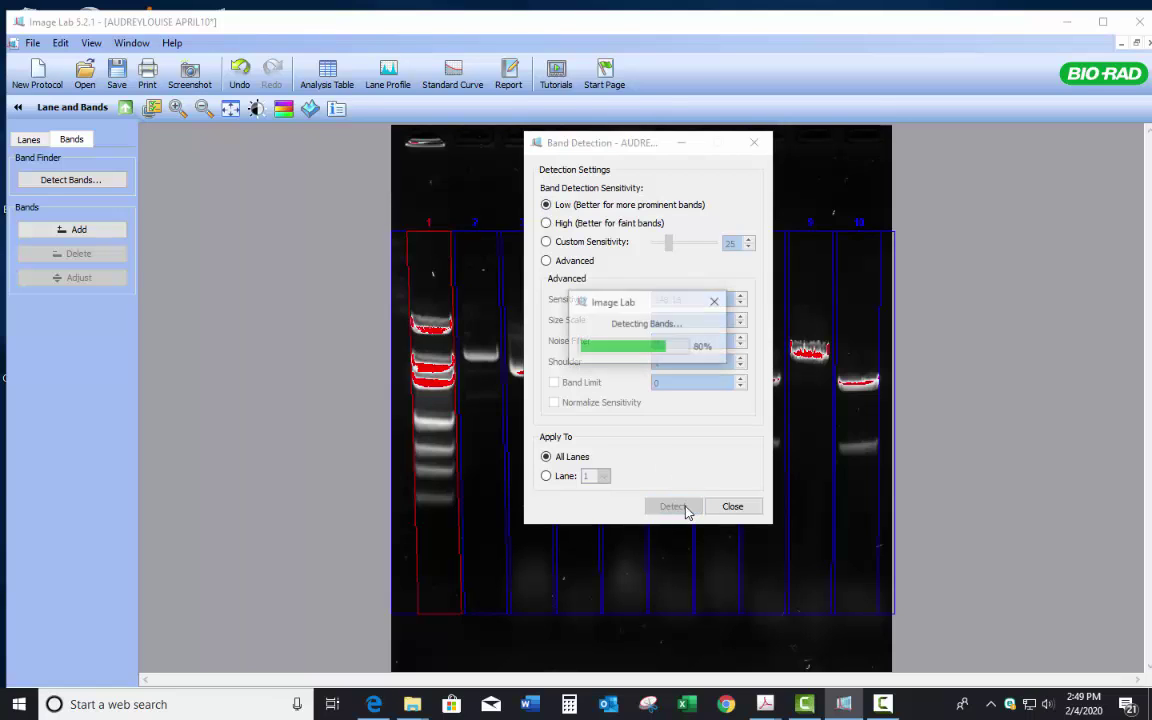
{"action": "left_click", "coordinate": [755, 144]}
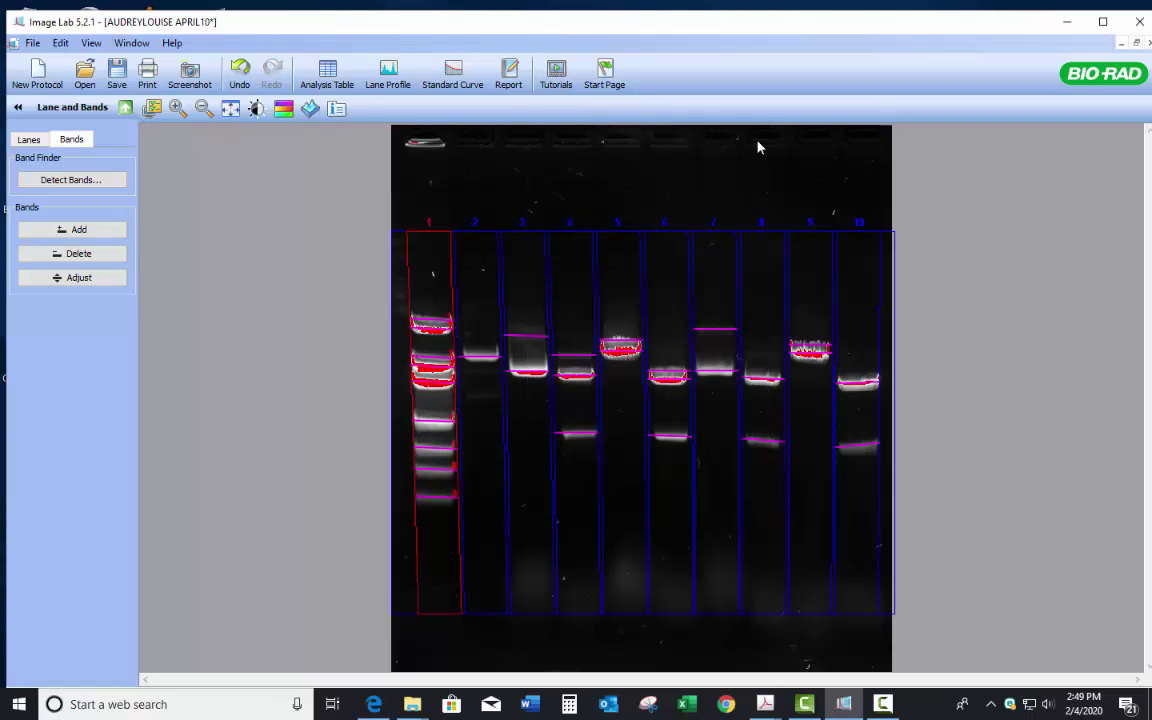
Inspect the detected bands by selecting lanes 7, 10 and 5.
{"action": "left_click", "coordinate": [716, 336]}
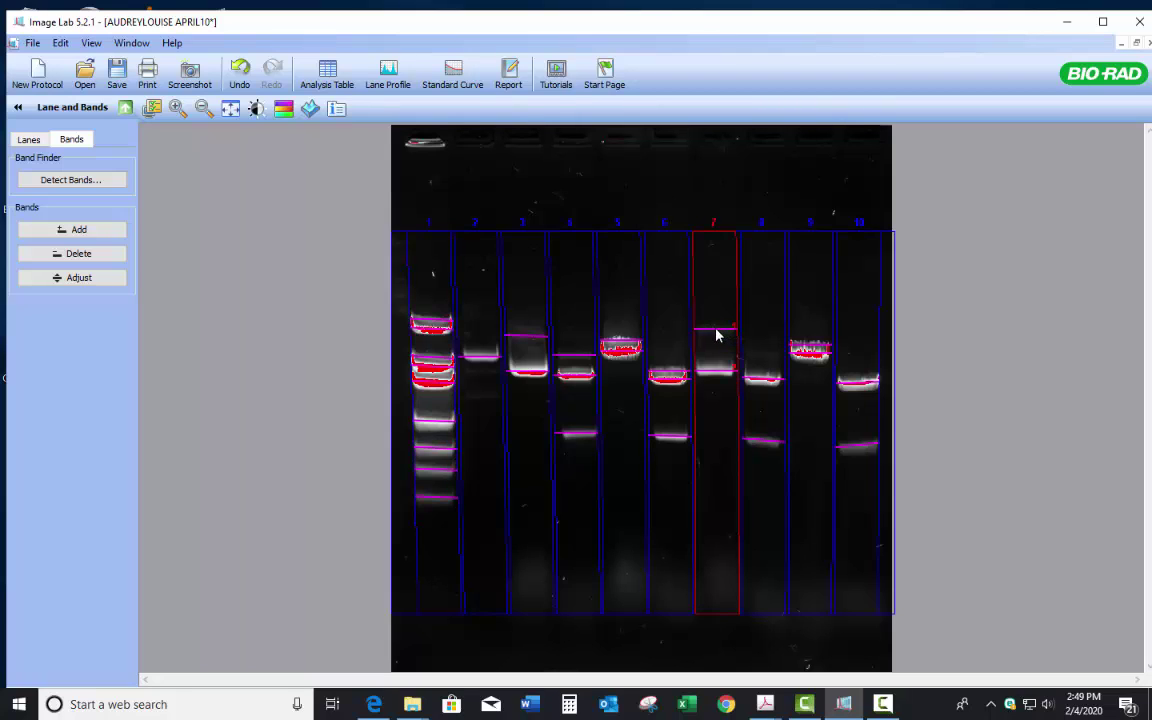
{"action": "left_click", "coordinate": [866, 449]}
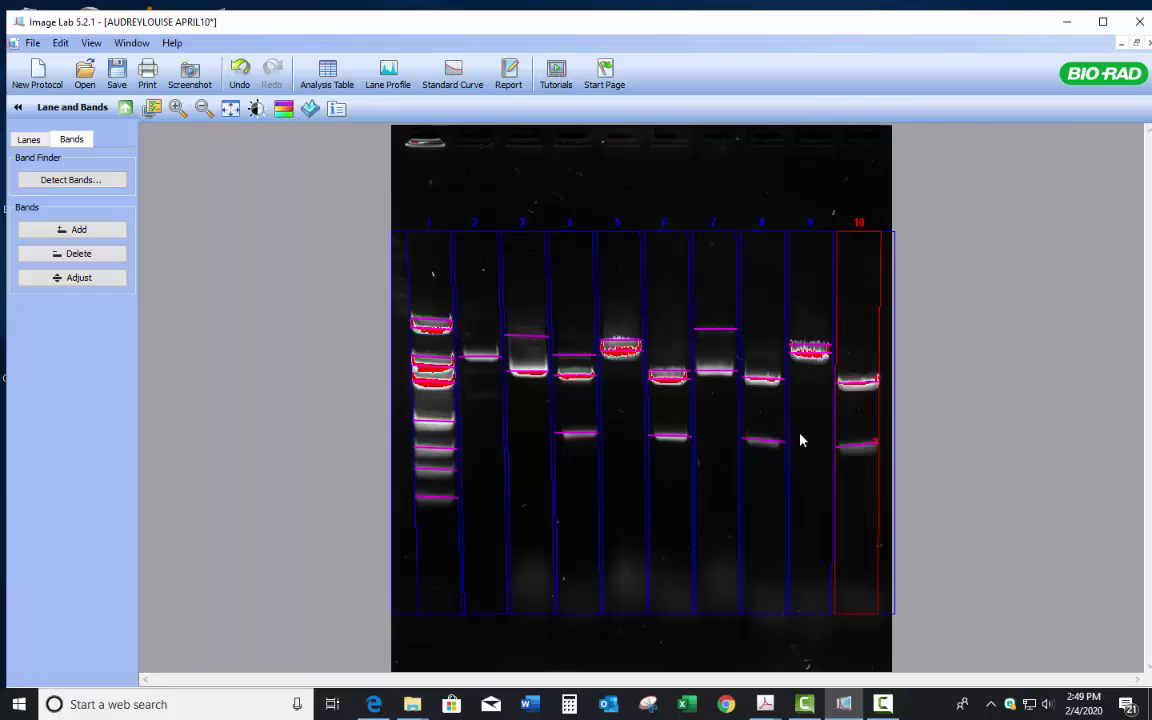
{"action": "scroll", "coordinate": [530, 336], "scroll_direction": "up", "scroll_amount": 2}
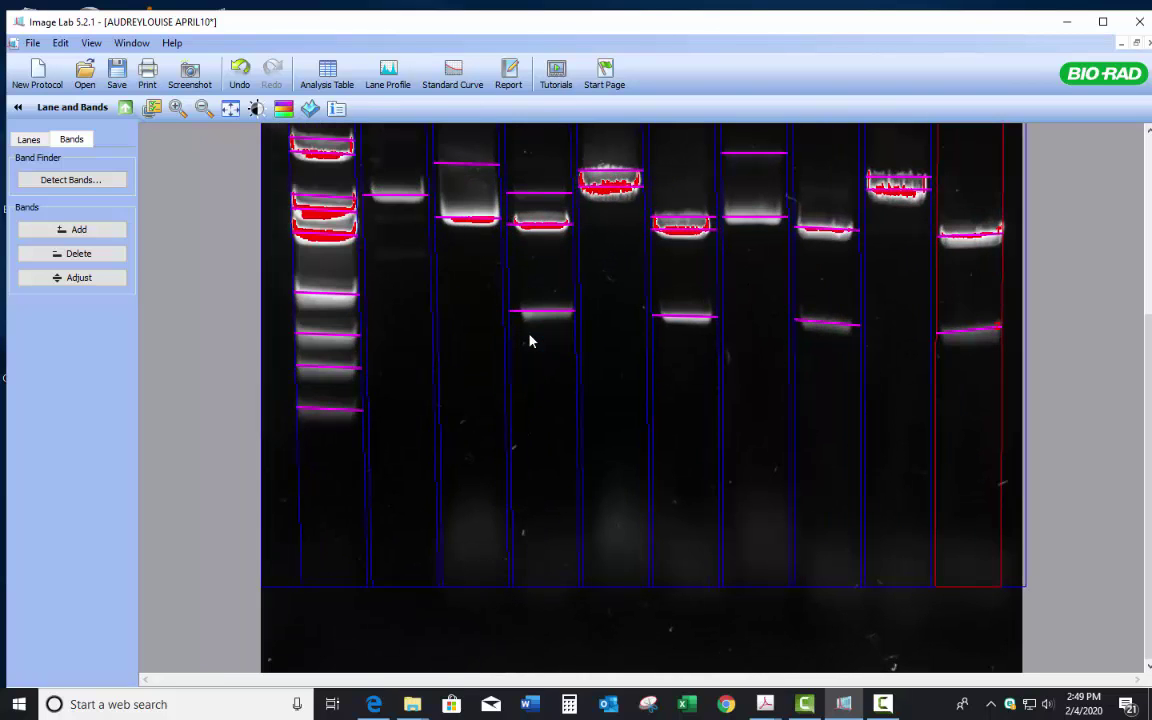
{"action": "left_click", "coordinate": [600, 295]}
{"action": "left_click", "coordinate": [1073, 381]}
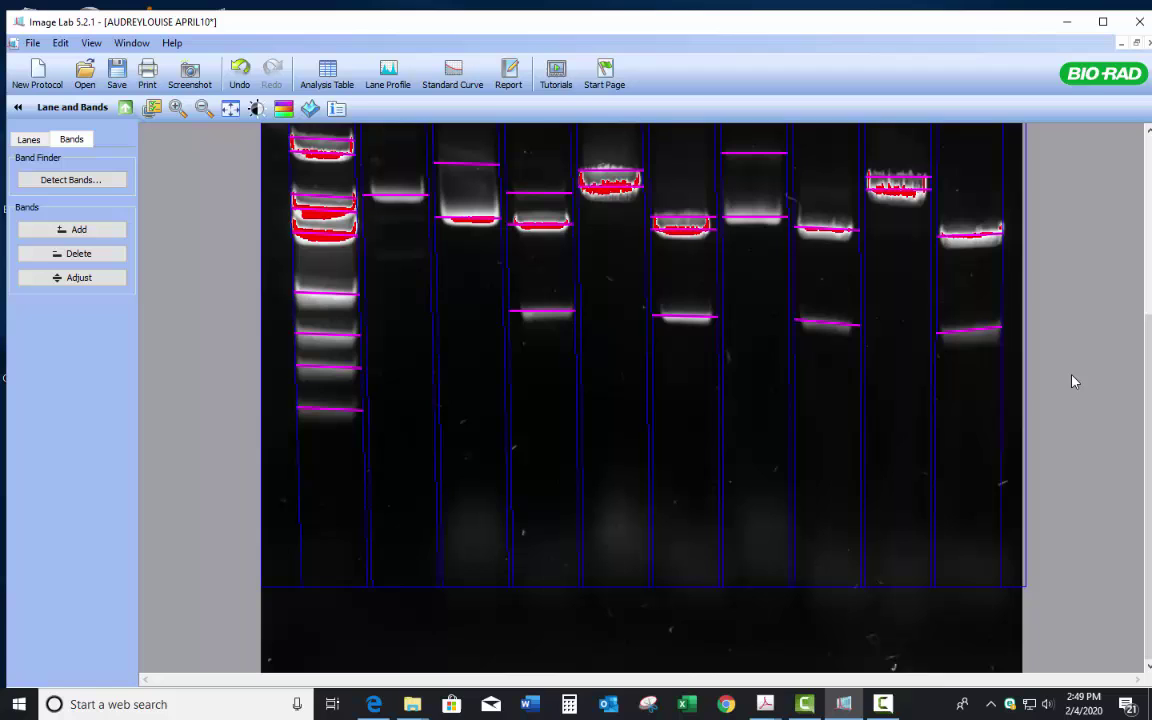
{"action": "scroll", "coordinate": [1136, 257], "scroll_direction": "up", "scroll_amount": 3}
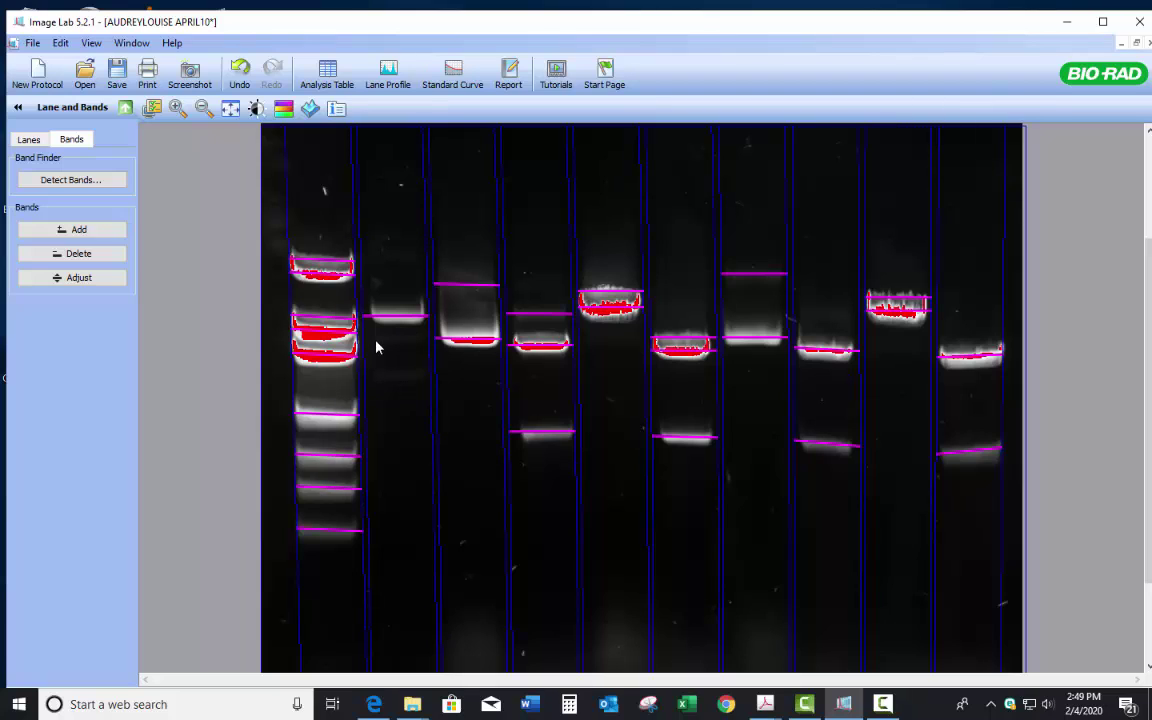
Add two band markers in lane 2 and delete the top band in lane 5.
{"action": "left_click", "coordinate": [63, 232]}
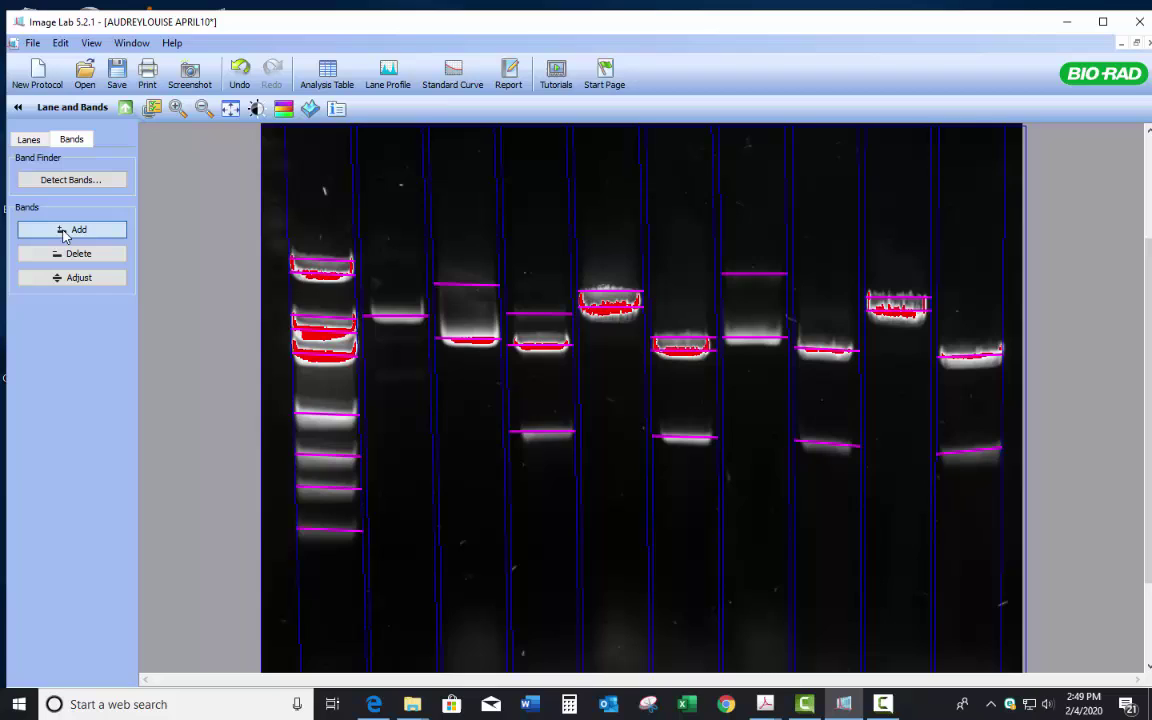
{"action": "left_click", "coordinate": [396, 340]}
{"action": "left_click", "coordinate": [400, 376]}
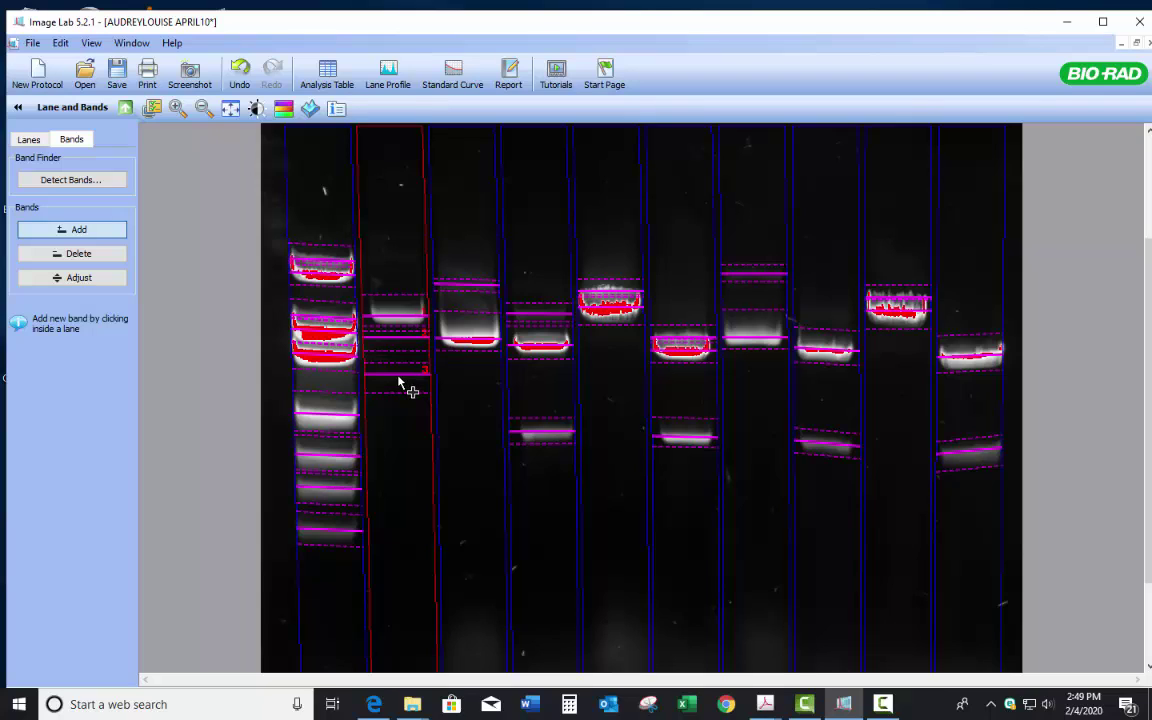
{"action": "left_click", "coordinate": [100, 254]}
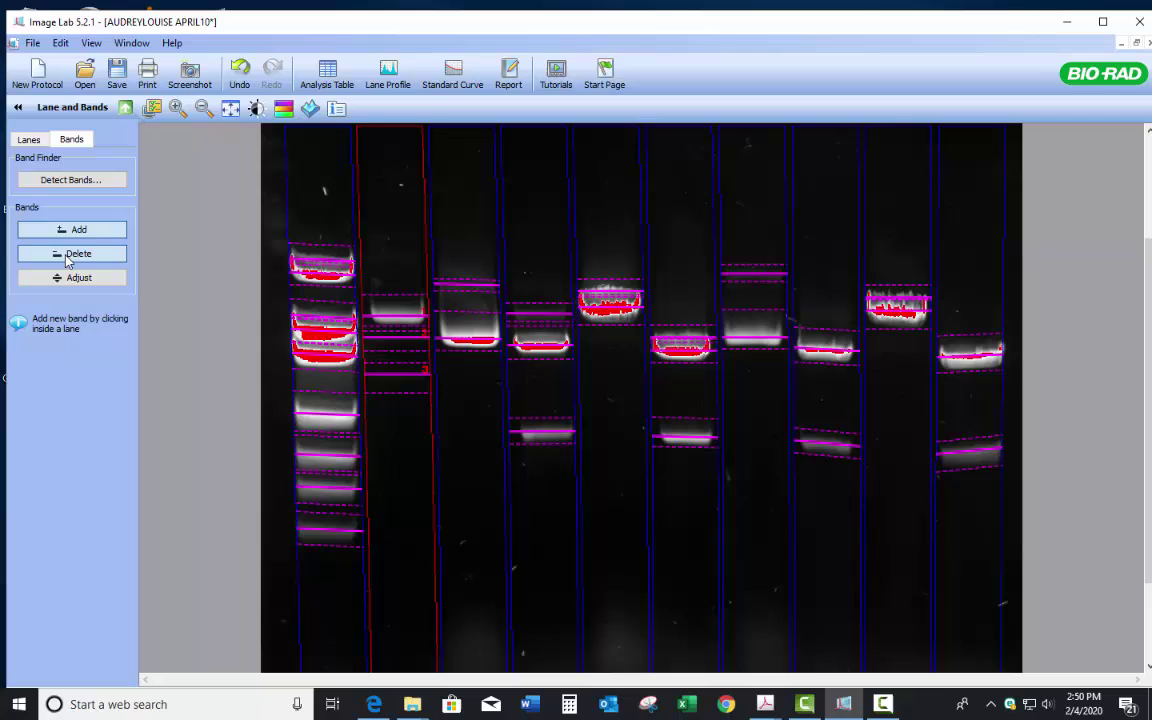
{"action": "left_click", "coordinate": [614, 312]}
{"action": "left_click", "coordinate": [614, 310]}
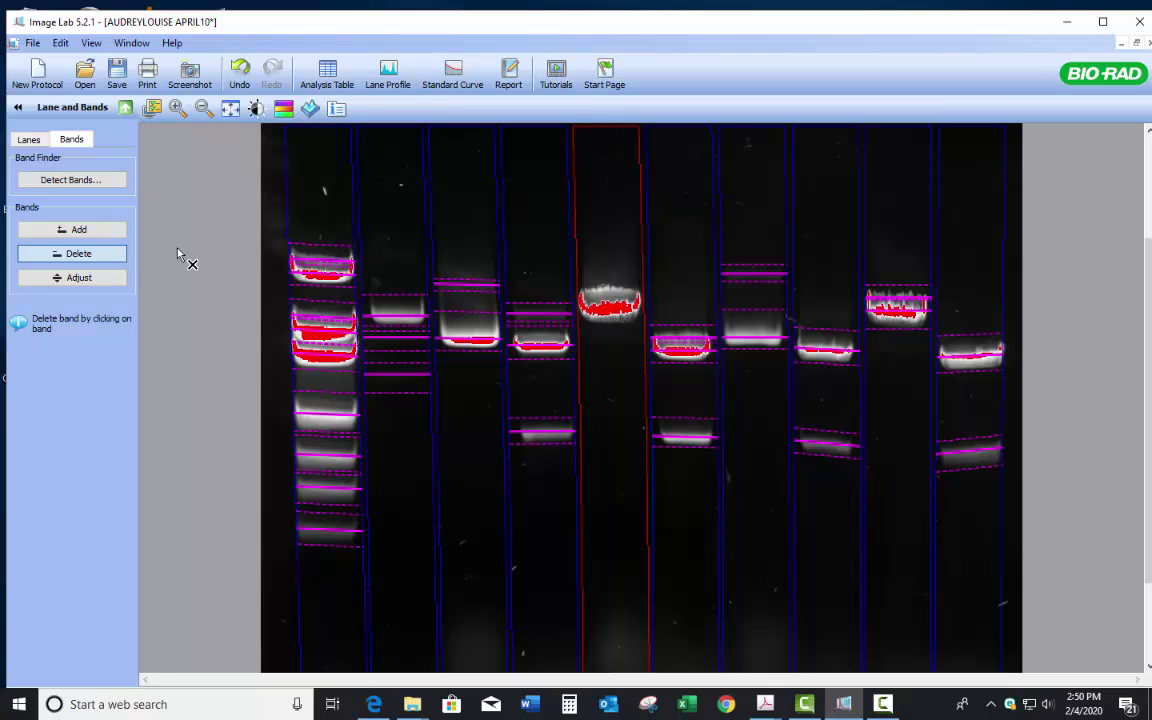
{"action": "left_click", "coordinate": [73, 232]}
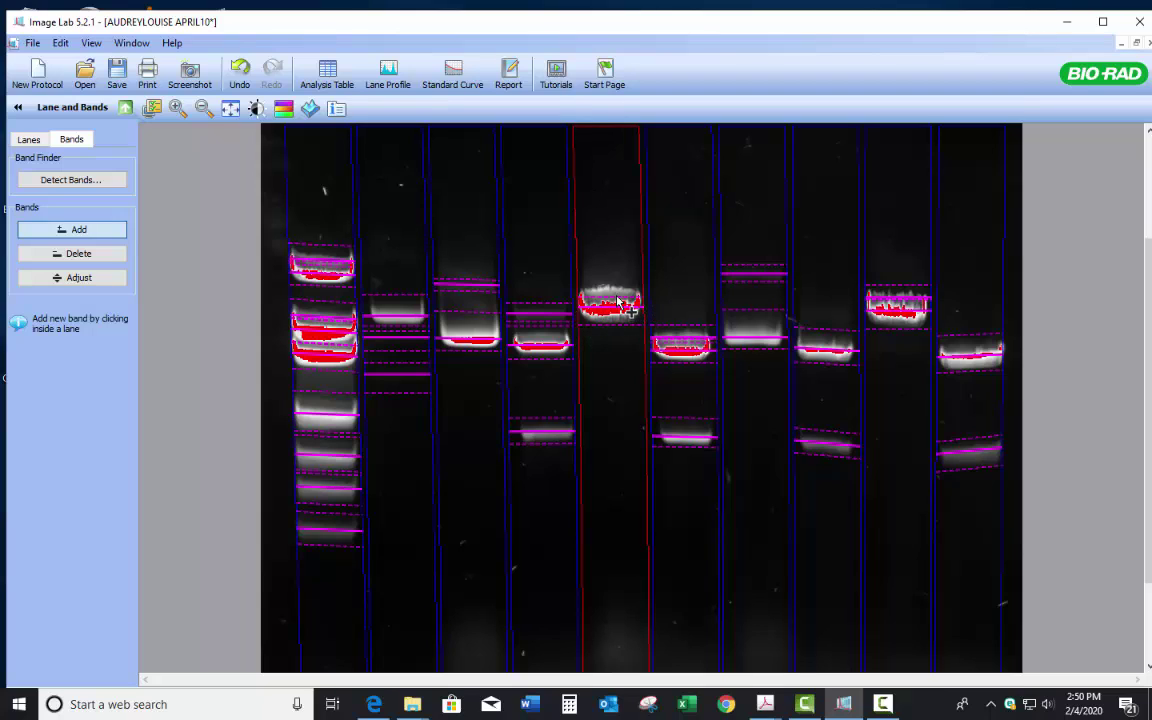
Delete lane 9's extra top band, then zoom out so all ten lanes fit the view.
{"action": "left_click", "coordinate": [80, 278]}
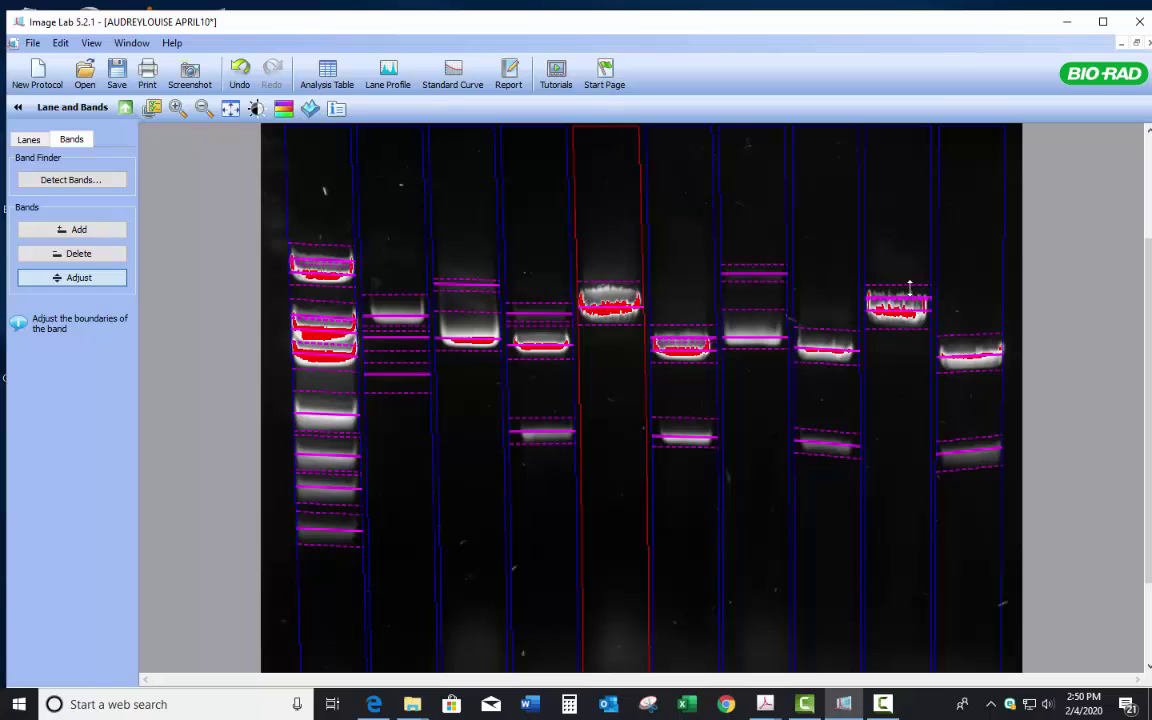
{"action": "left_click", "coordinate": [72, 253]}
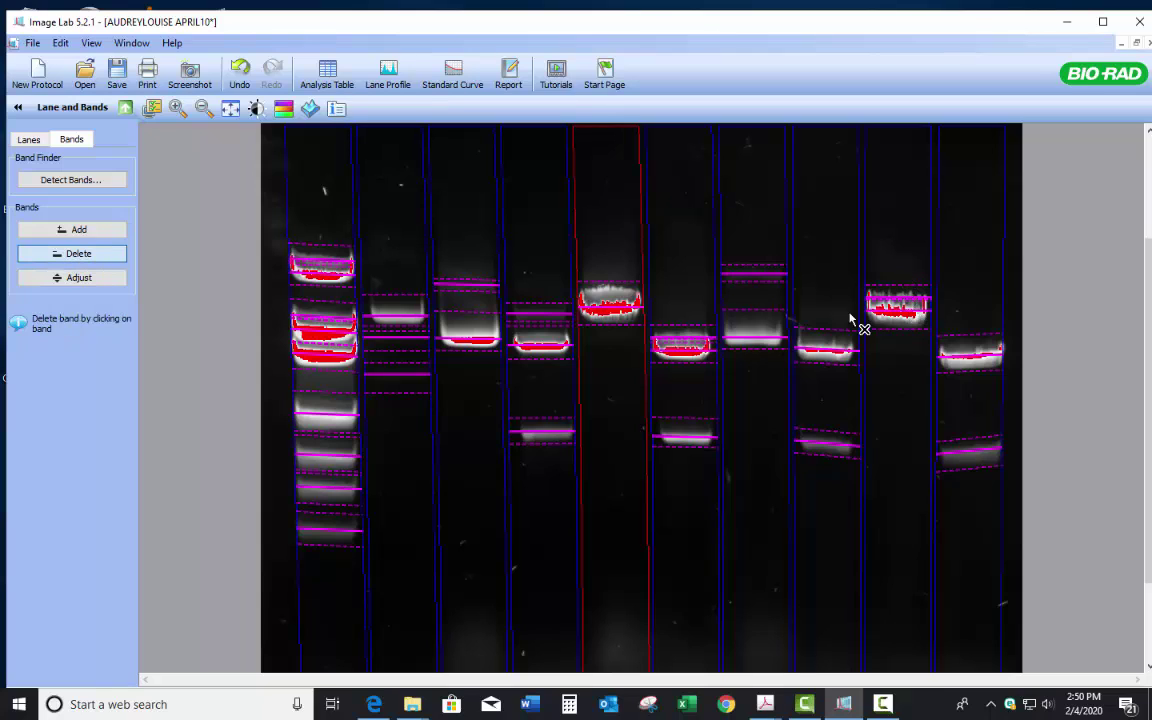
{"action": "left_click", "coordinate": [924, 329]}
{"action": "left_click", "coordinate": [905, 300]}
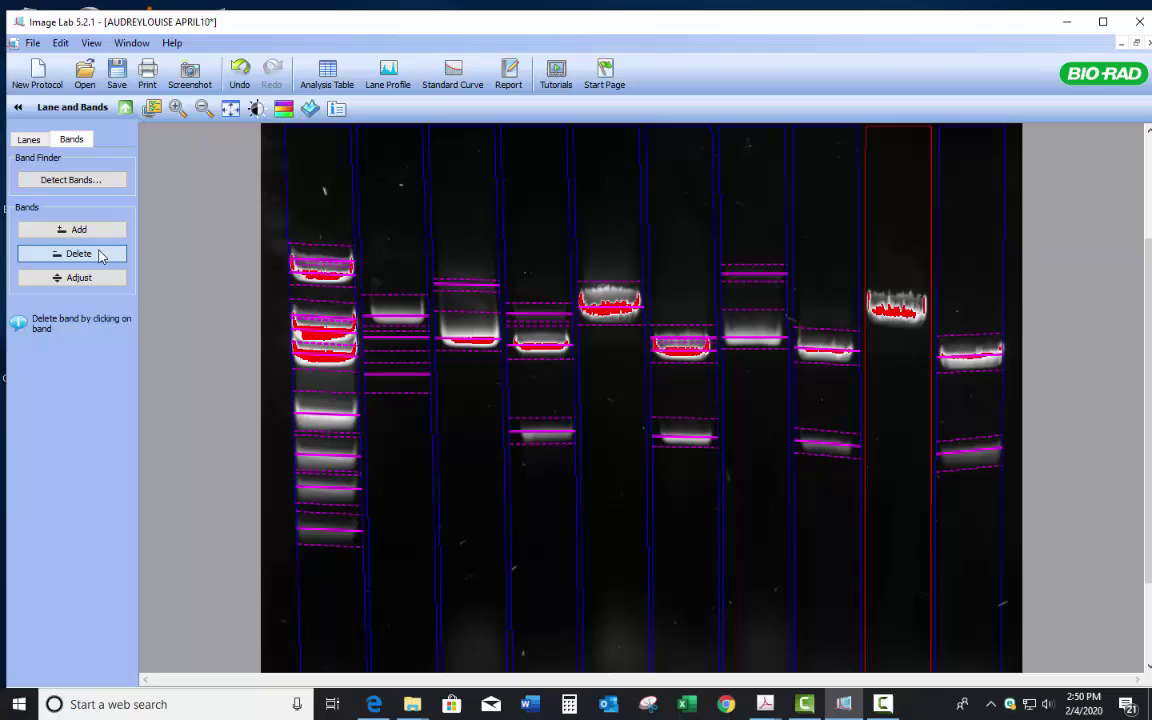
{"action": "left_click", "coordinate": [72, 231]}
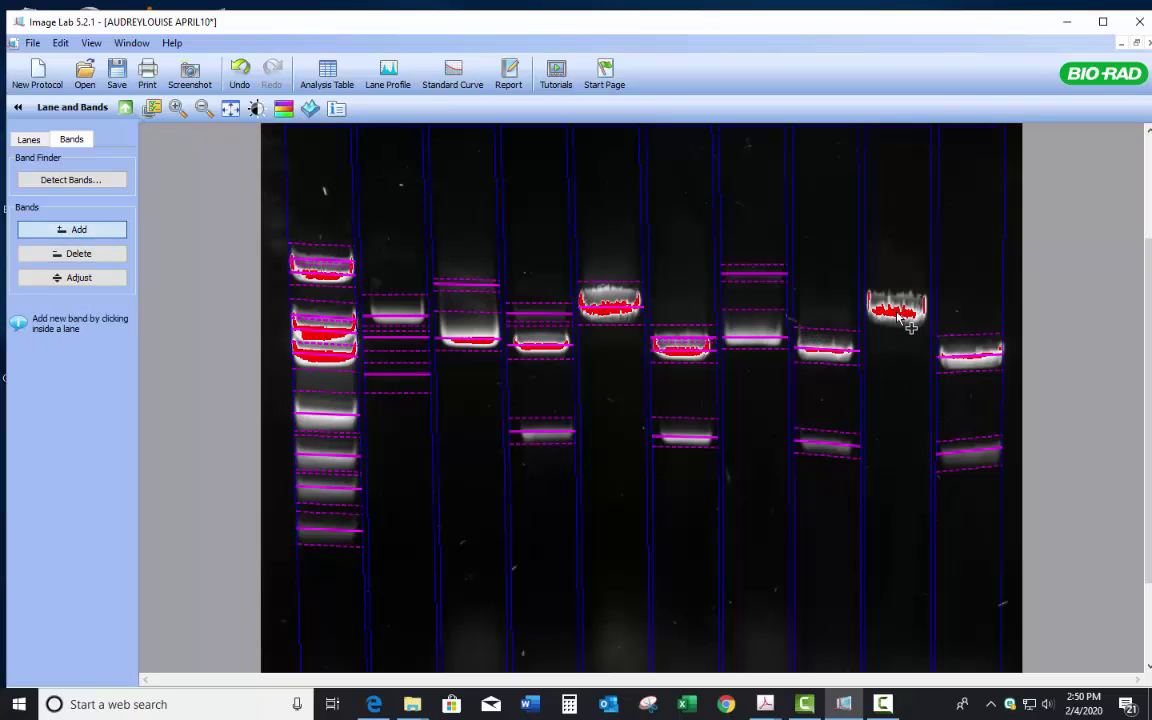
{"action": "left_click", "coordinate": [72, 278]}
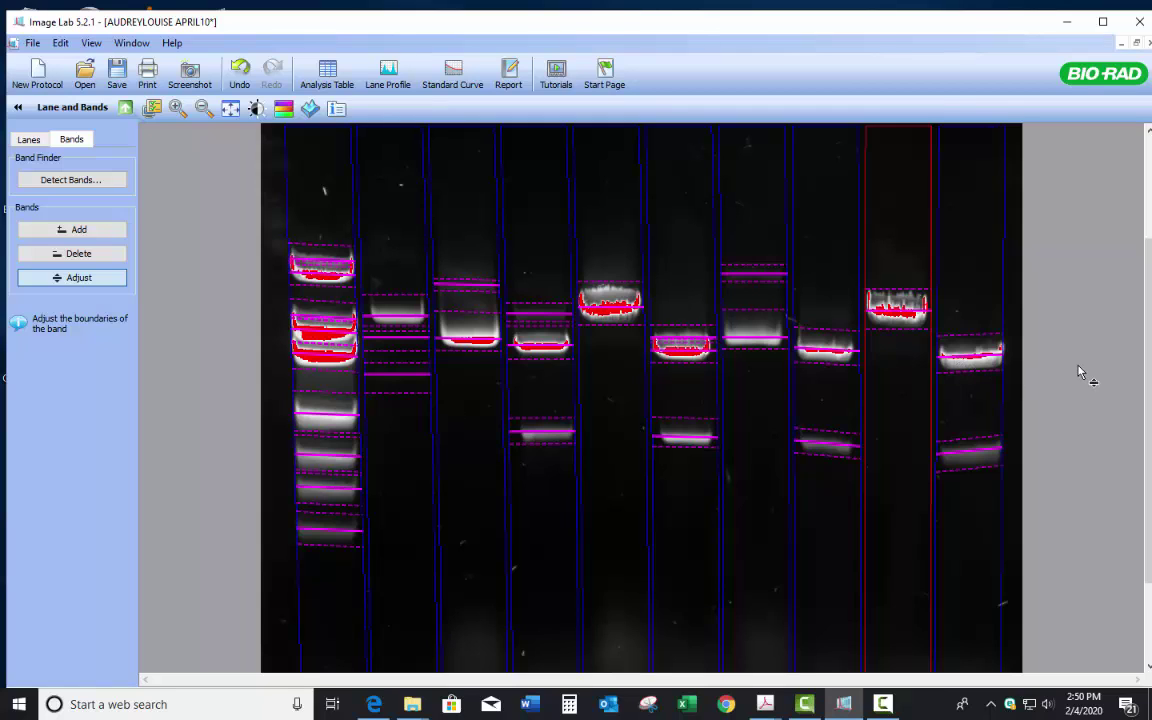
{"action": "scroll", "coordinate": [1080, 372], "scroll_direction": "down", "scroll_amount": 1}
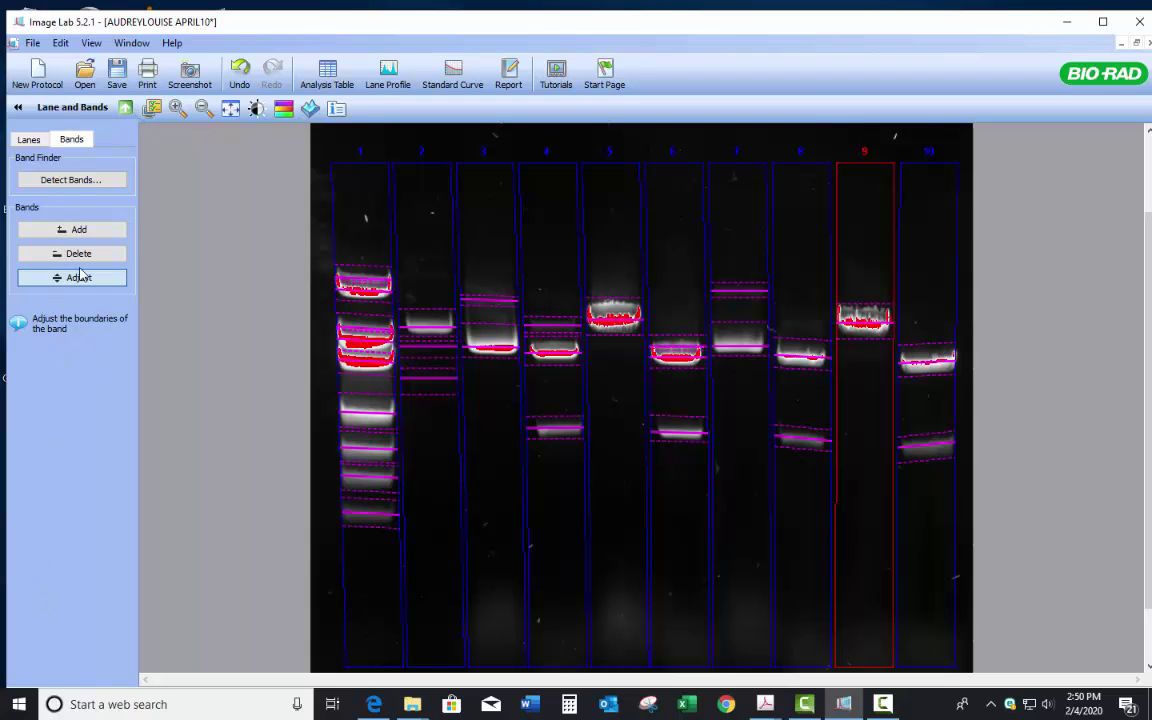
From MW Analysis Tools, open Manage Standards to list the available standards.
{"action": "left_click", "coordinate": [125, 109]}
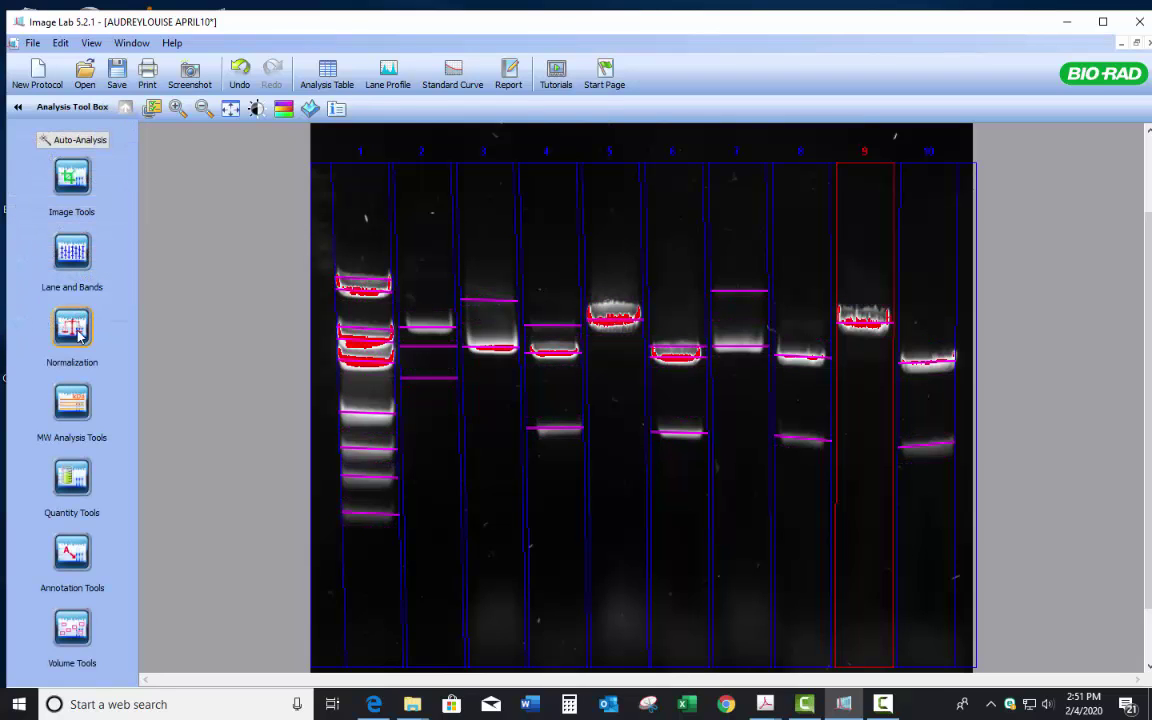
{"action": "left_click", "coordinate": [72, 402]}
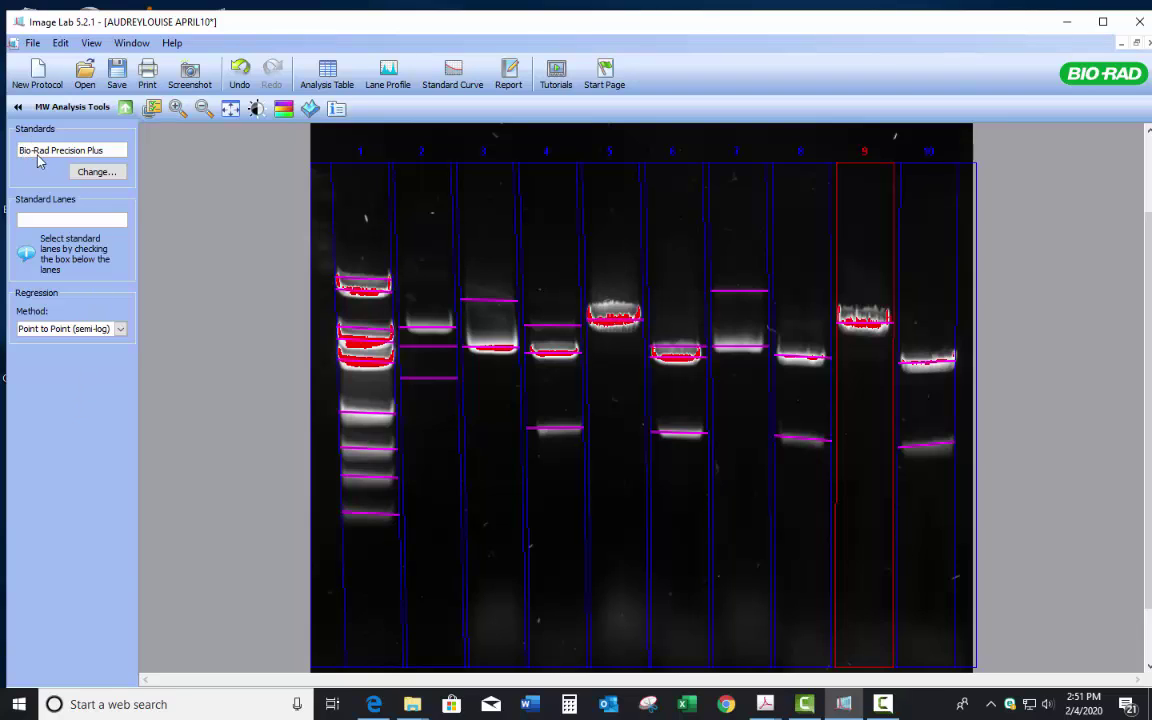
{"action": "left_click", "coordinate": [93, 173]}
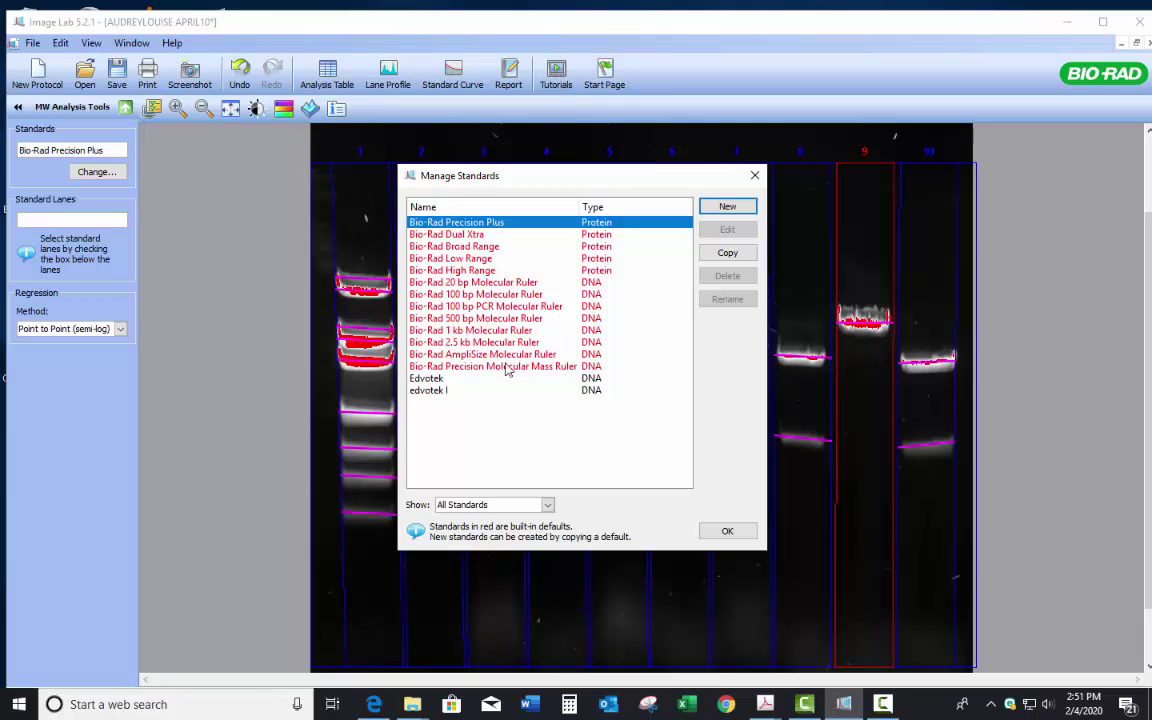
Create a new Nucleic Acid Standard named 'Edvotek III' and bring up the GeneRuler ladder PDF.
{"action": "left_click", "coordinate": [727, 206]}
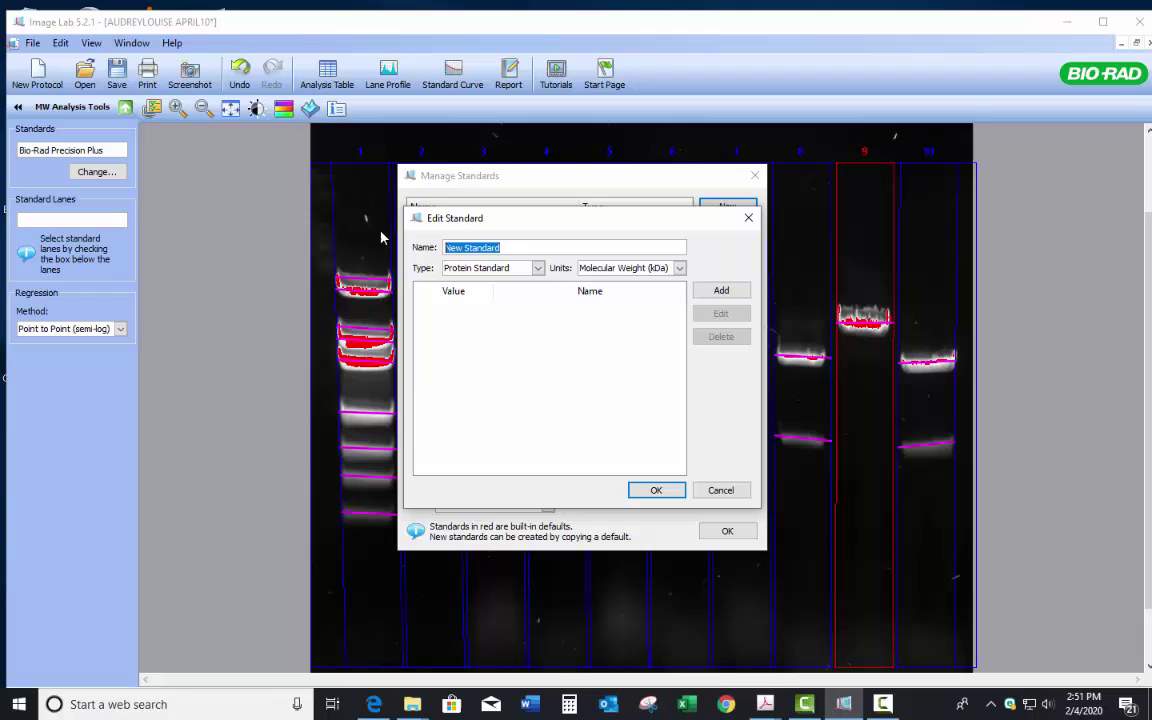
{"action": "type", "text": "Edvotek III"}
{"action": "left_click", "coordinate": [537, 268]}
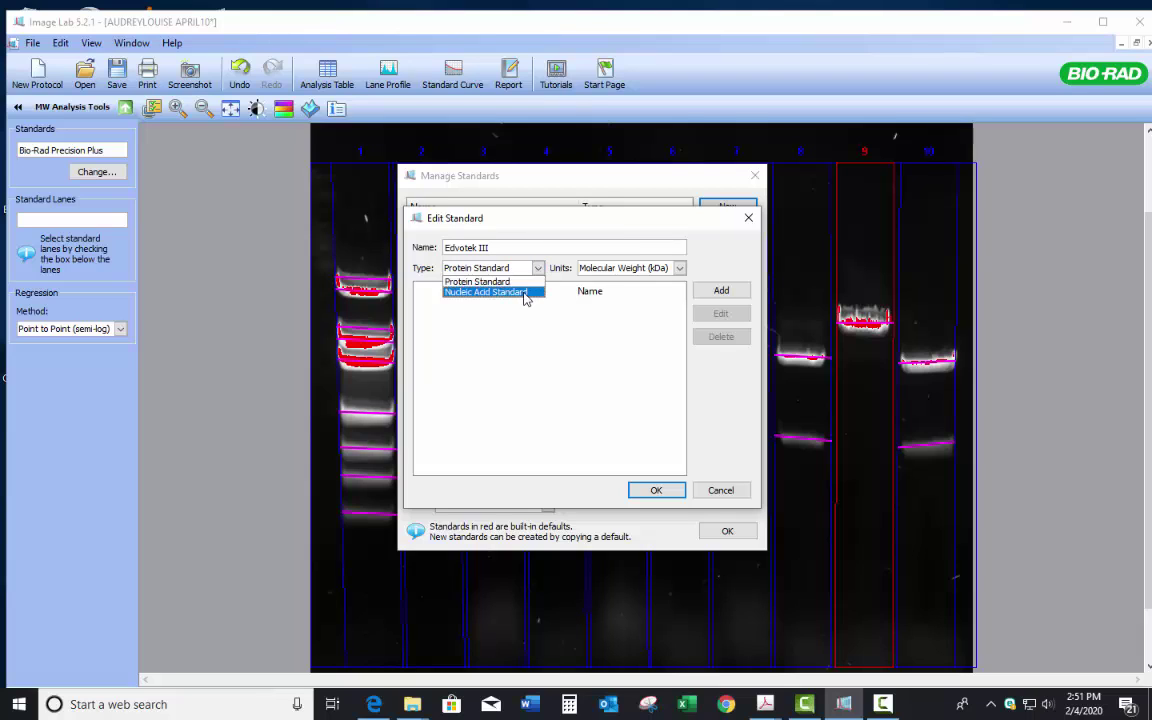
{"action": "left_click", "coordinate": [522, 291]}
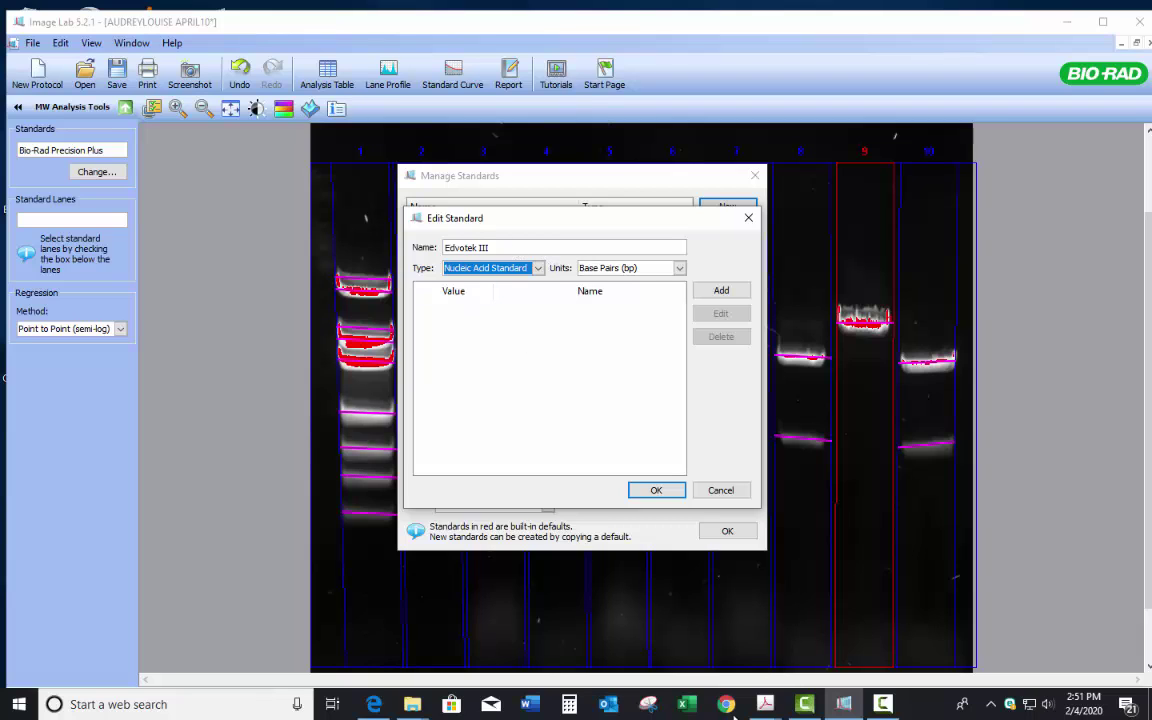
{"action": "left_click", "coordinate": [765, 704]}
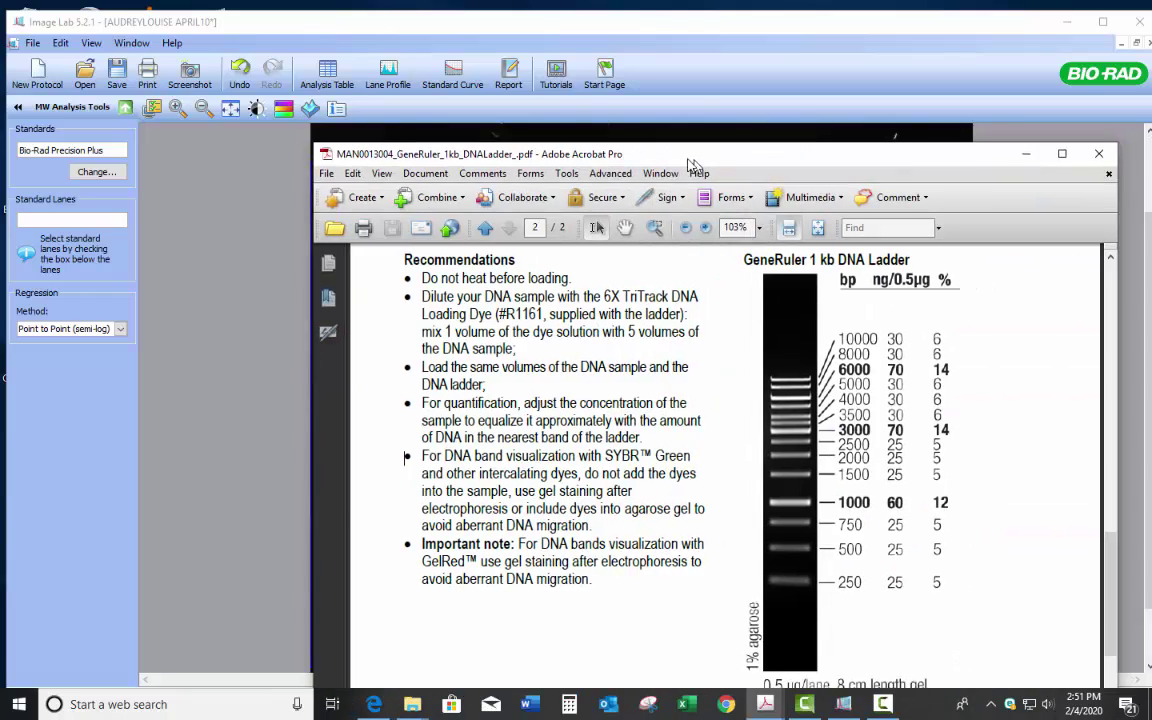
Select the GeneRuler 1 kb DNA Ladder title in the PDF, then return to Image Lab's standard editor.
{"action": "scroll", "coordinate": [634, 342], "scroll_direction": "up", "scroll_amount": 15}
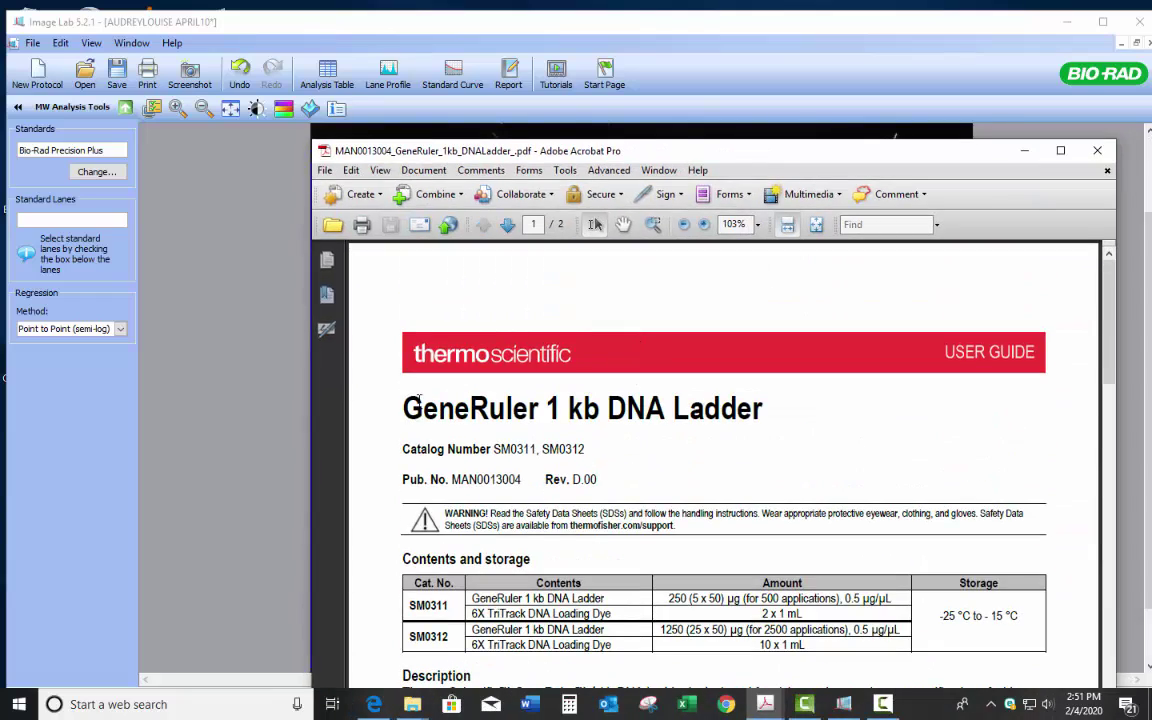
{"action": "left_click_drag", "start_coordinate": [405, 405], "coordinate": [760, 405]}
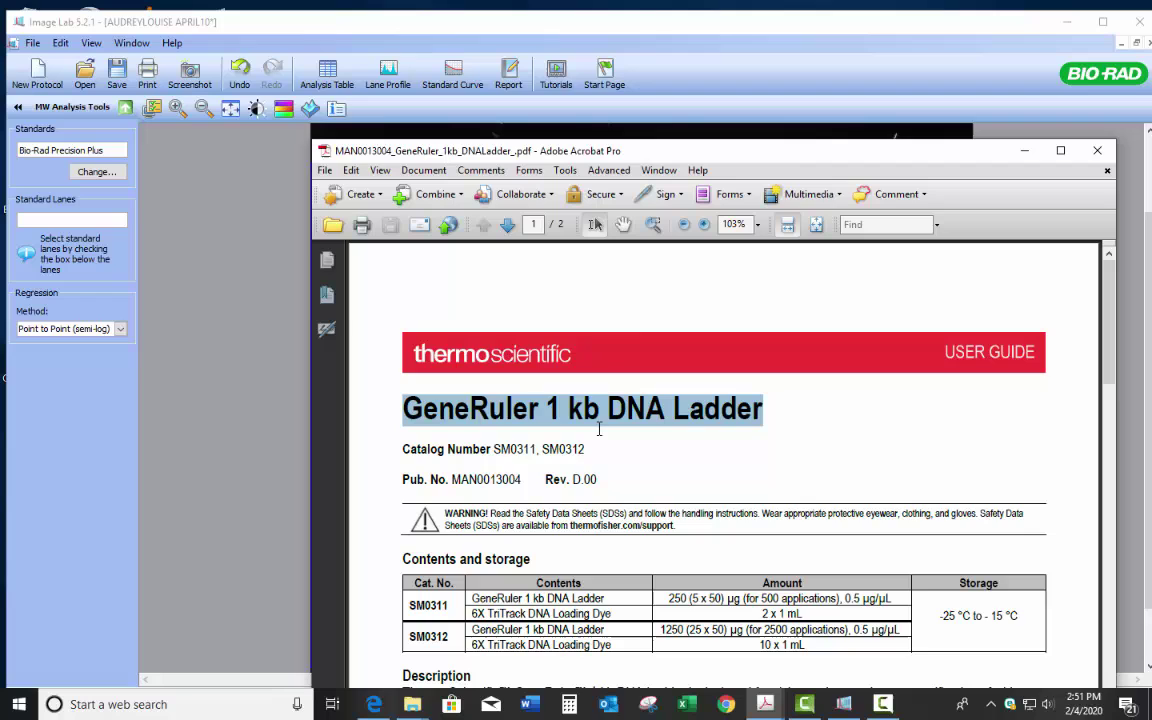
{"action": "left_click", "coordinate": [690, 137]}
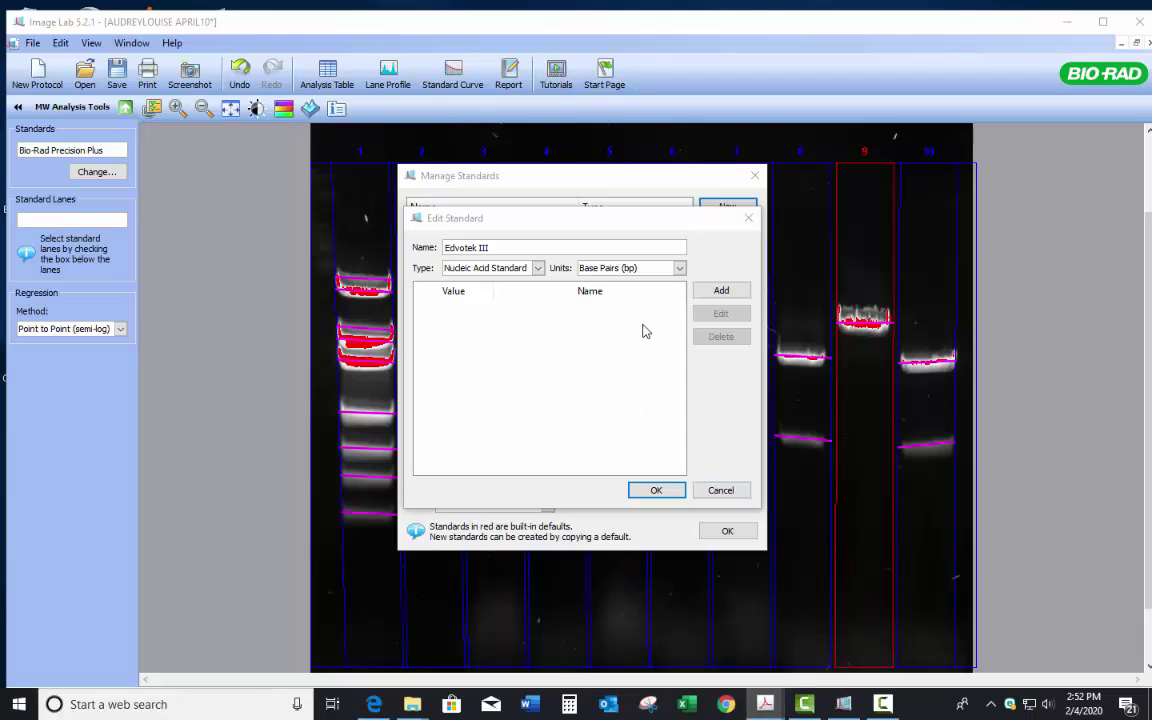
Add band sizes 6751, 3652 and 2827 bp to the Edvotek III standard.
{"action": "left_click", "coordinate": [716, 292]}
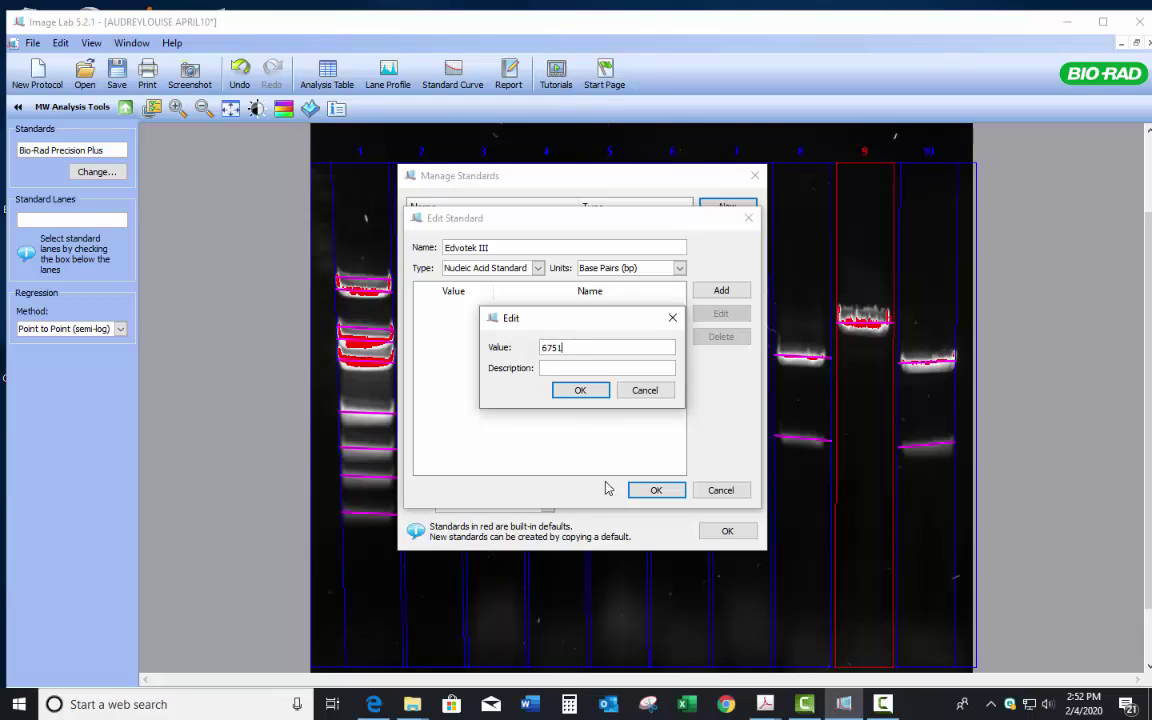
{"action": "left_click", "coordinate": [586, 393]}
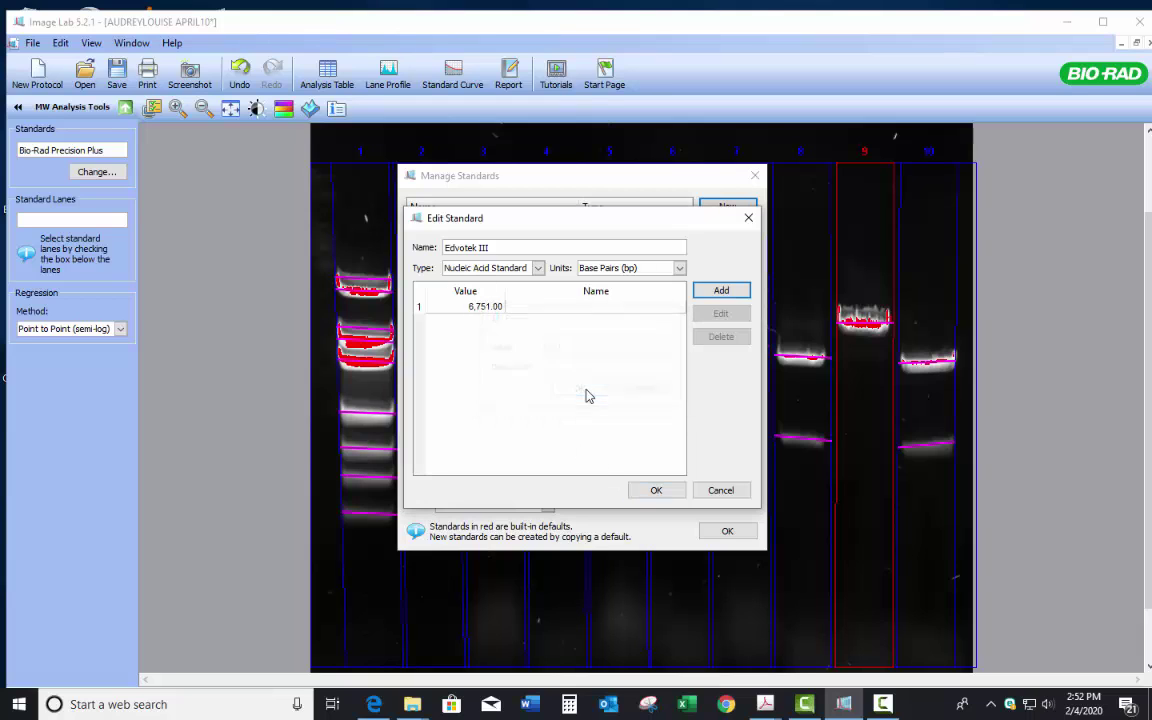
{"action": "left_click", "coordinate": [721, 290]}
{"action": "type", "text": "1"}
{"action": "left_click_drag", "start_coordinate": [571, 346], "coordinate": [522, 347]}
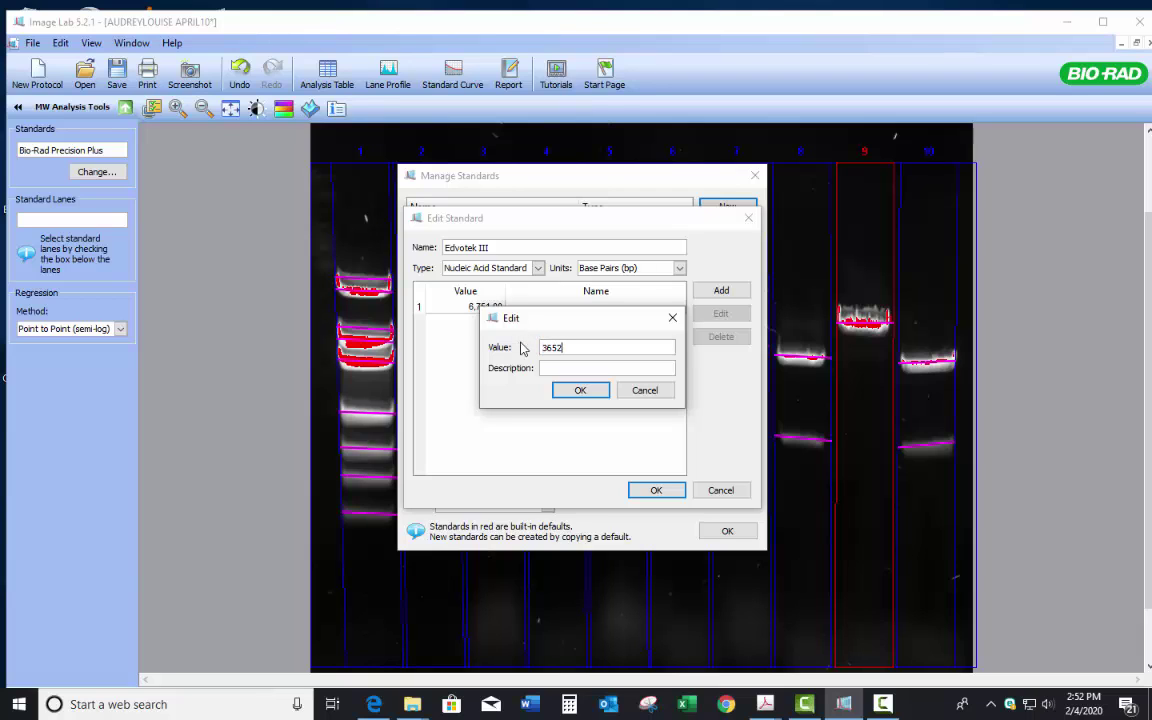
{"action": "type", "text": "3652"}
{"action": "left_click", "coordinate": [580, 390]}
{"action": "left_click", "coordinate": [721, 290]}
{"action": "left_click_drag", "start_coordinate": [571, 347], "coordinate": [492, 346]}
{"action": "key", "text": "Return"}
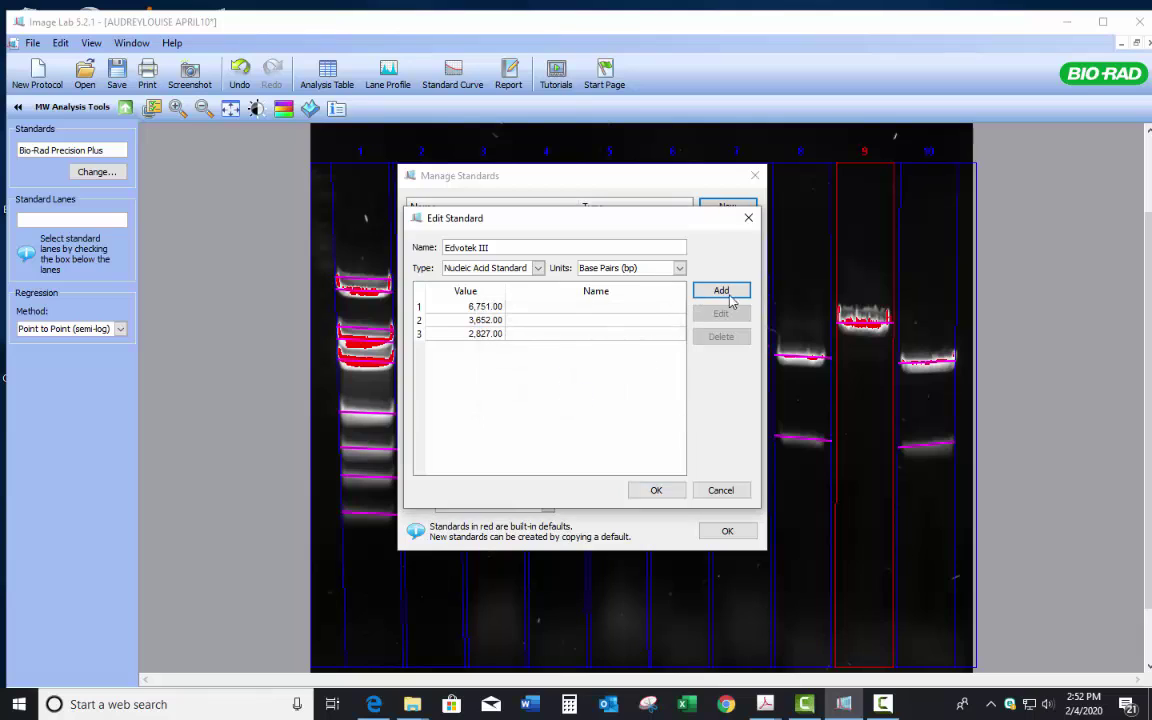
Add band sizes 1568, 1118, 825 and 630 bp, then save the Edvotek III standard.
{"action": "left_click", "coordinate": [717, 299]}
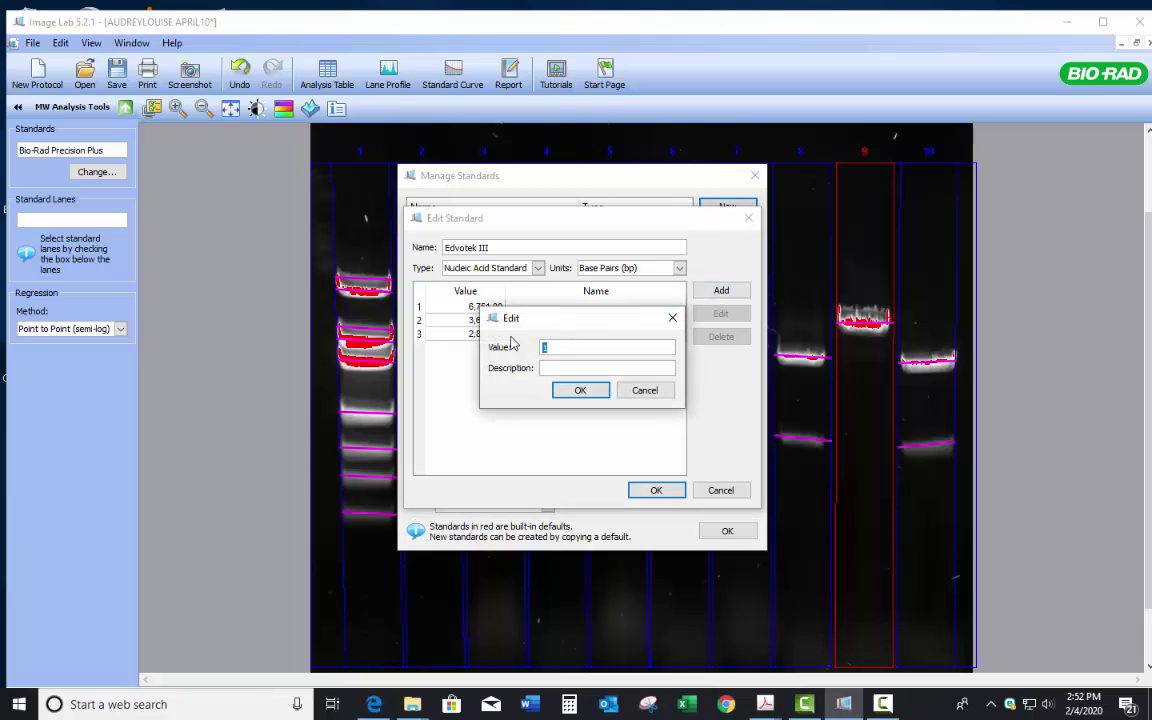
{"action": "type", "text": "1,568"}
{"action": "left_click", "coordinate": [580, 391]}
{"action": "left_click", "coordinate": [721, 291]}
{"action": "type", "text": "1118"}
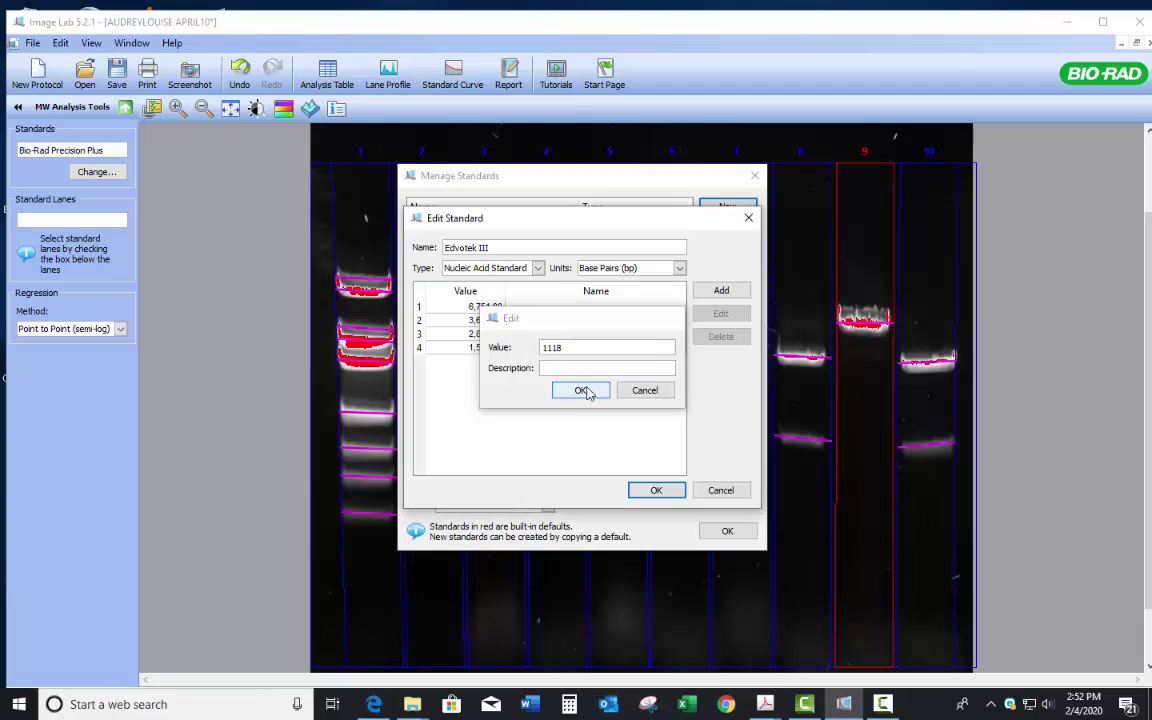
{"action": "left_click", "coordinate": [580, 390]}
{"action": "left_click", "coordinate": [721, 291]}
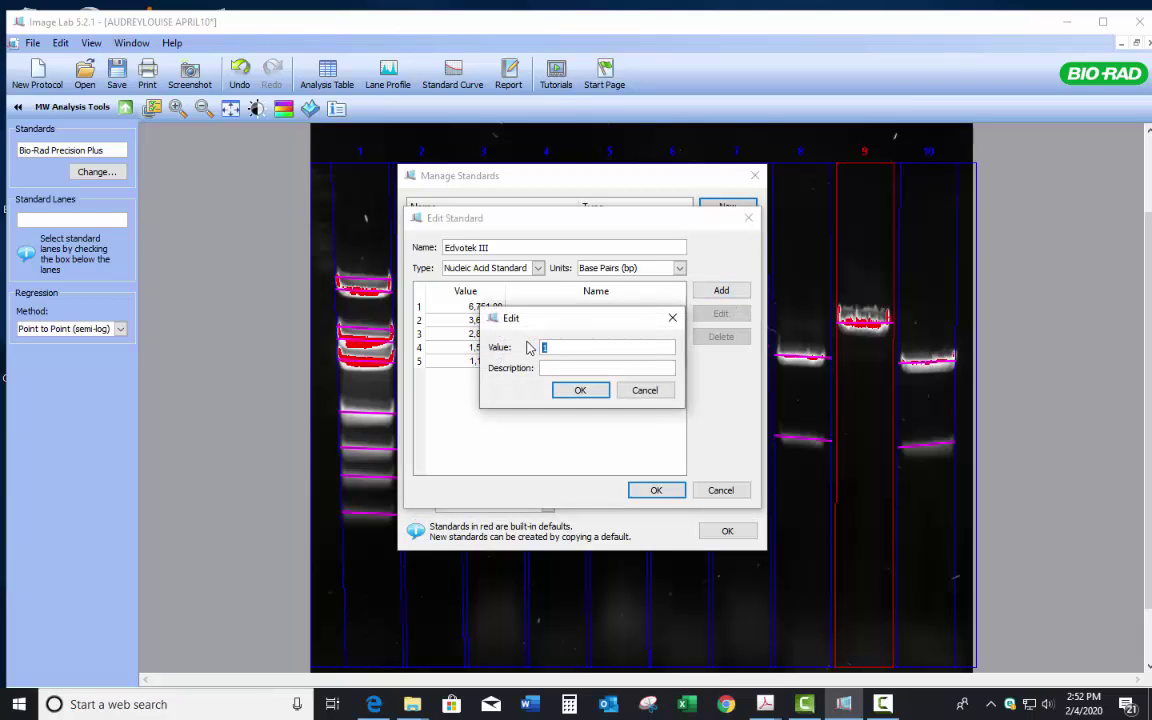
{"action": "type", "text": "825"}
{"action": "left_click", "coordinate": [580, 390]}
{"action": "left_click", "coordinate": [721, 291]}
{"action": "type", "text": "630"}
{"action": "left_click", "coordinate": [580, 390]}
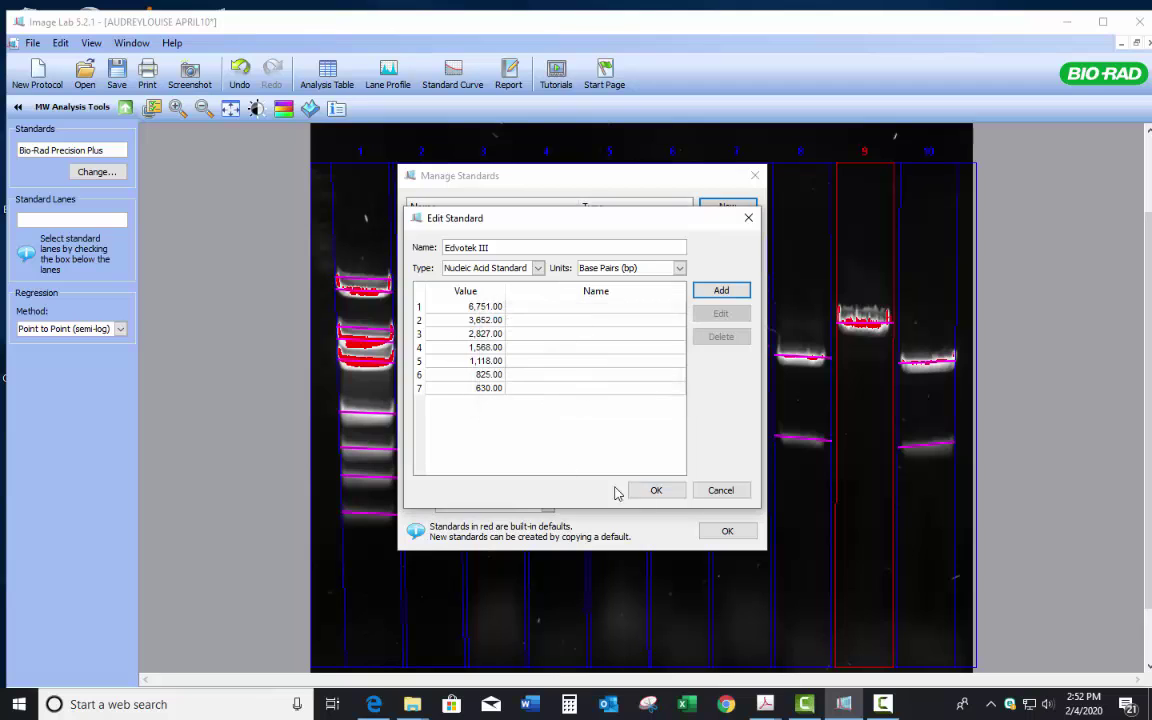
{"action": "left_click", "coordinate": [657, 490]}
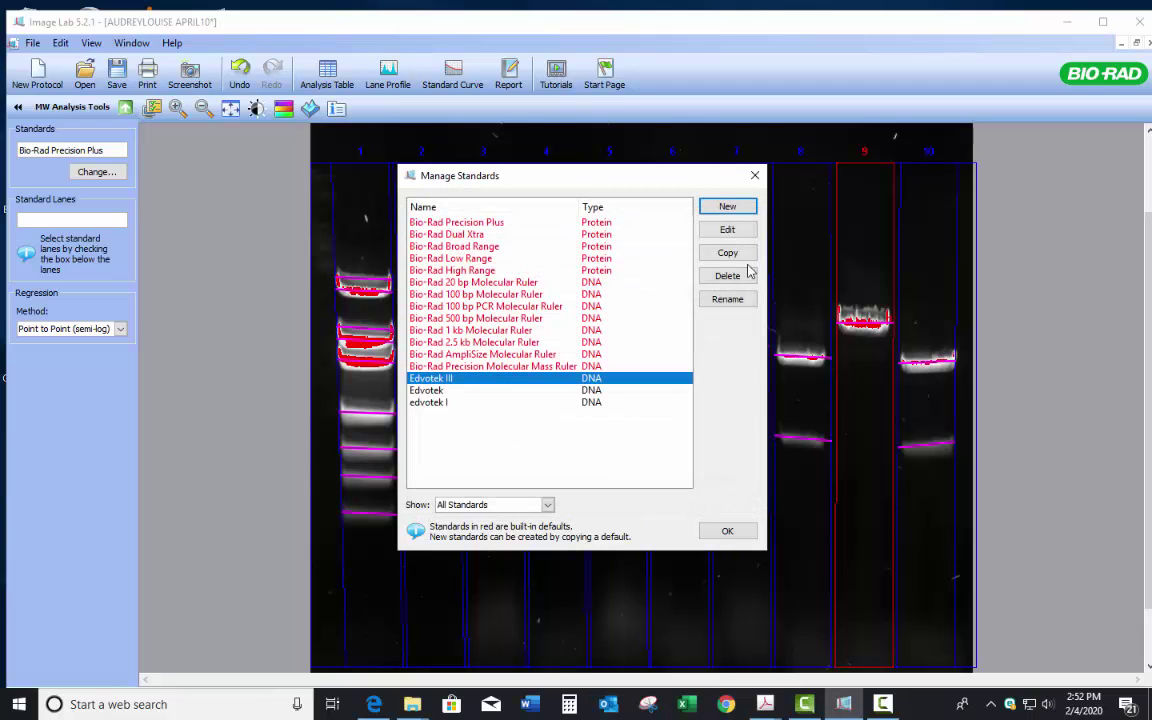
Apply Edvotek III to the gel, try lane 1 as standard without re-detecting, then clear it.
{"action": "left_click", "coordinate": [735, 531]}
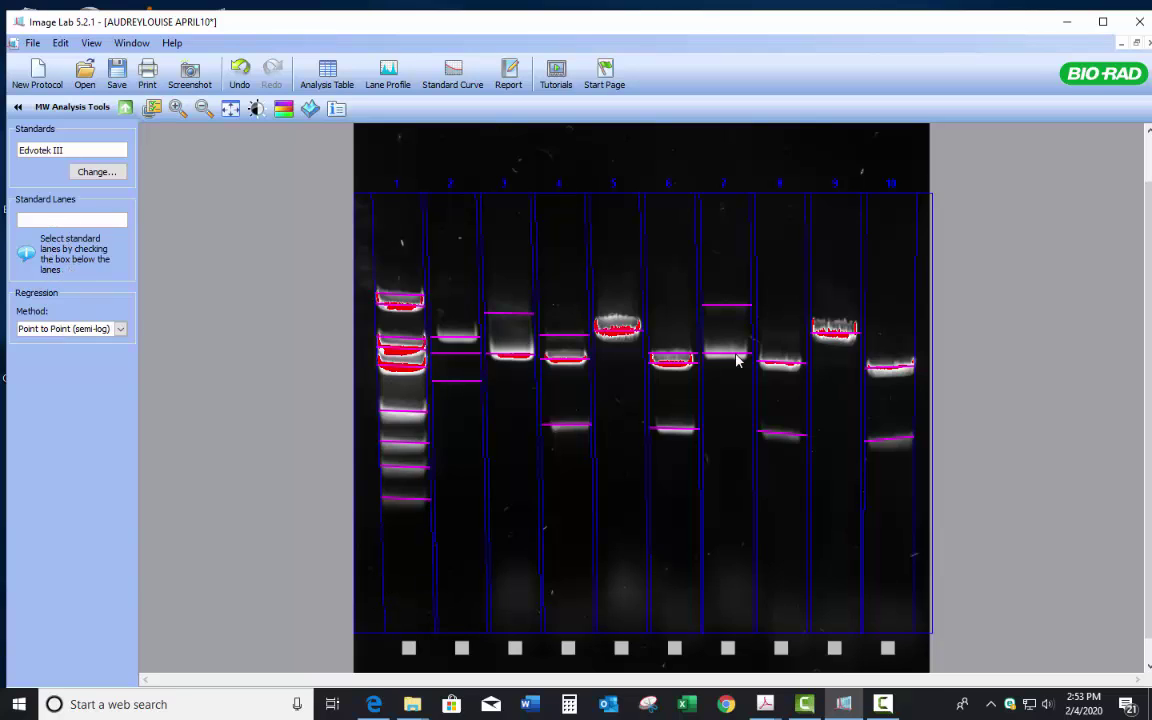
{"action": "left_click", "coordinate": [409, 649]}
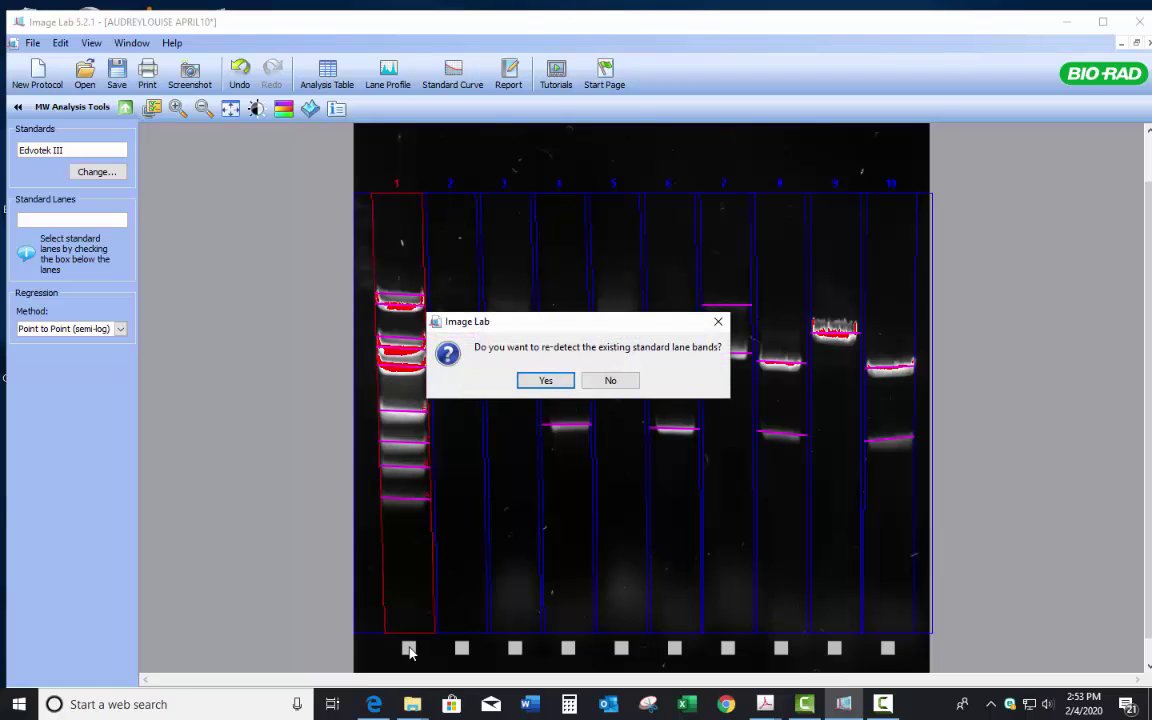
{"action": "left_click", "coordinate": [611, 381]}
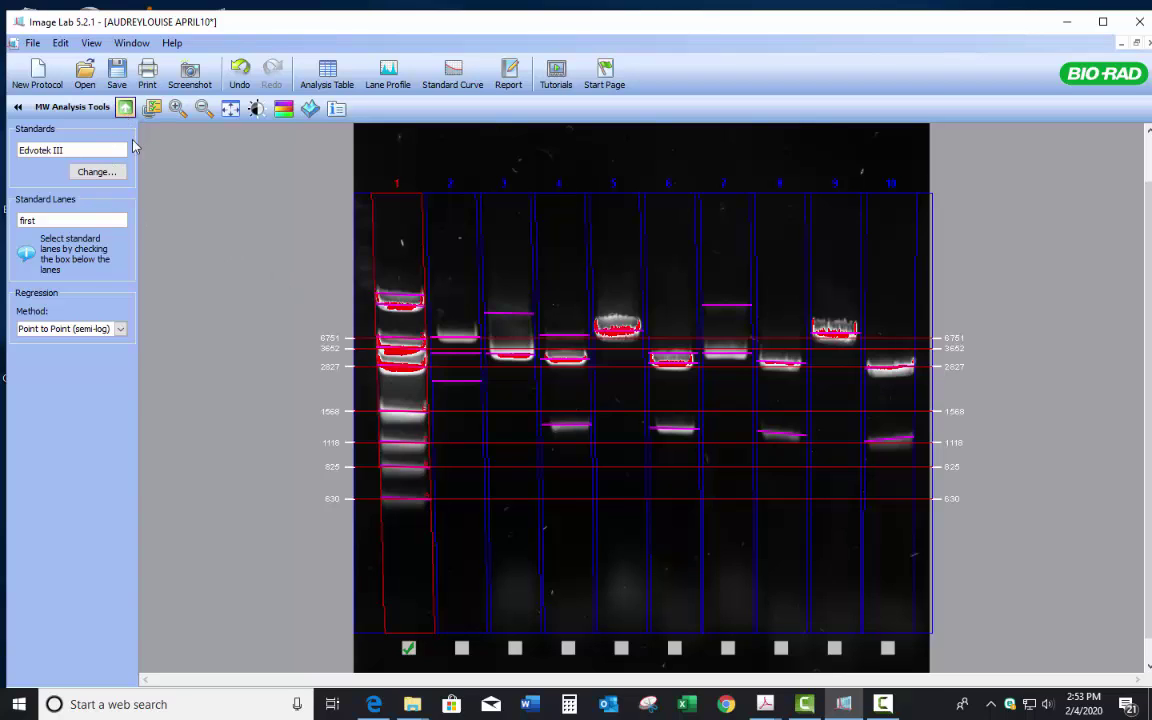
{"action": "left_click", "coordinate": [408, 648]}
Reassign lane 1 as the standard lane, choosing Yes to re-detect its standard bands.
{"action": "left_click", "coordinate": [126, 109]}
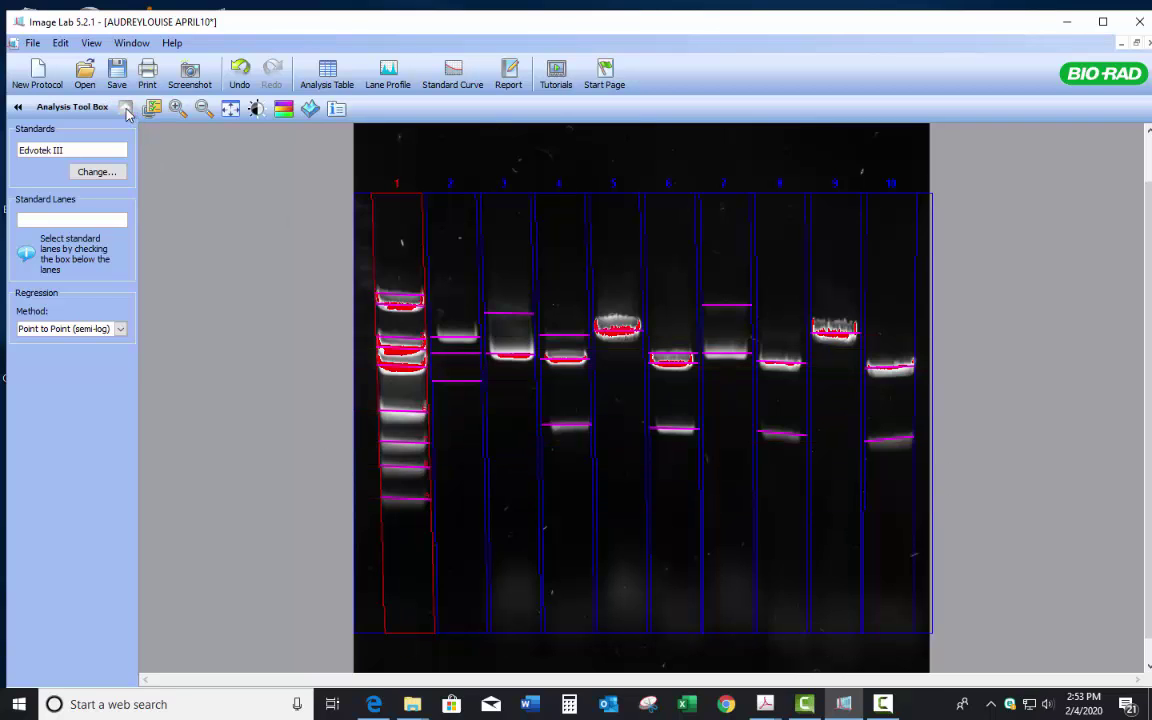
{"action": "left_click", "coordinate": [79, 254]}
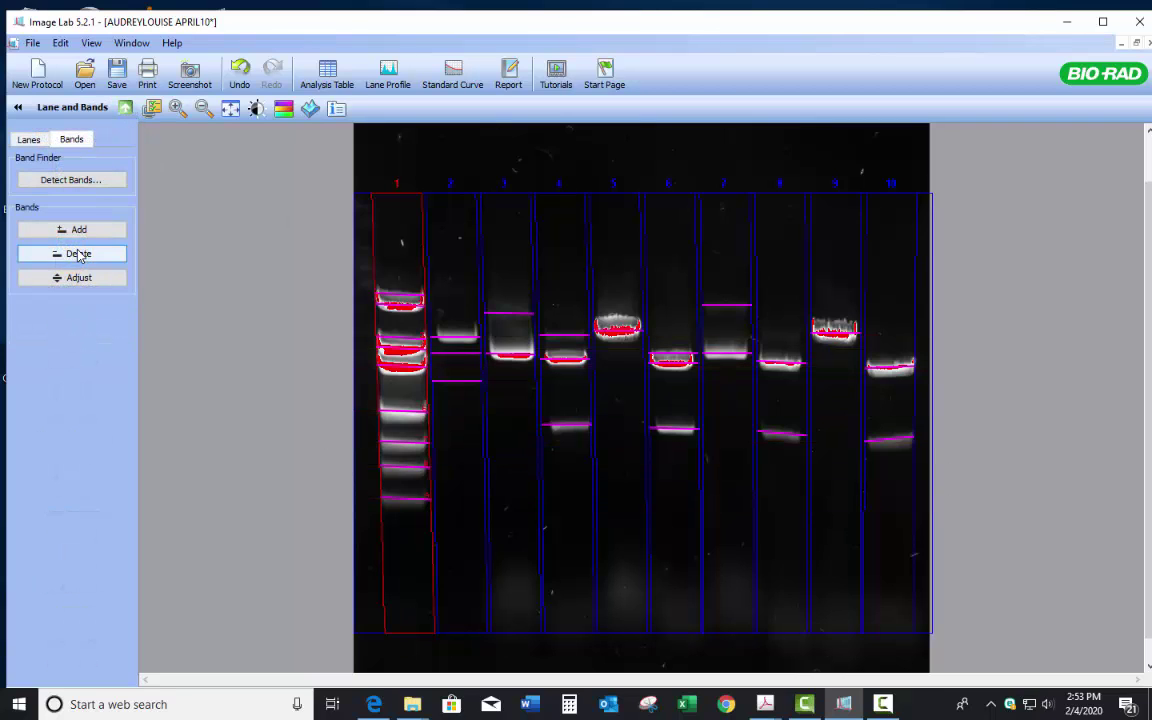
{"action": "left_click", "coordinate": [79, 254]}
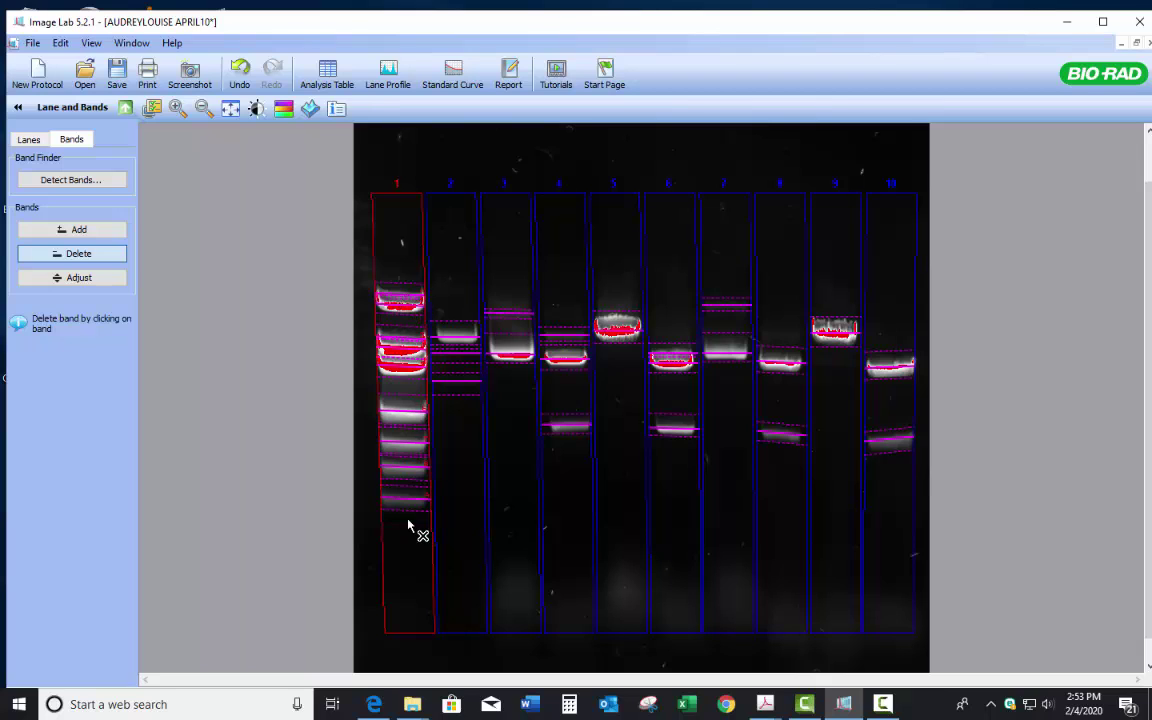
{"action": "left_click", "coordinate": [126, 109]}
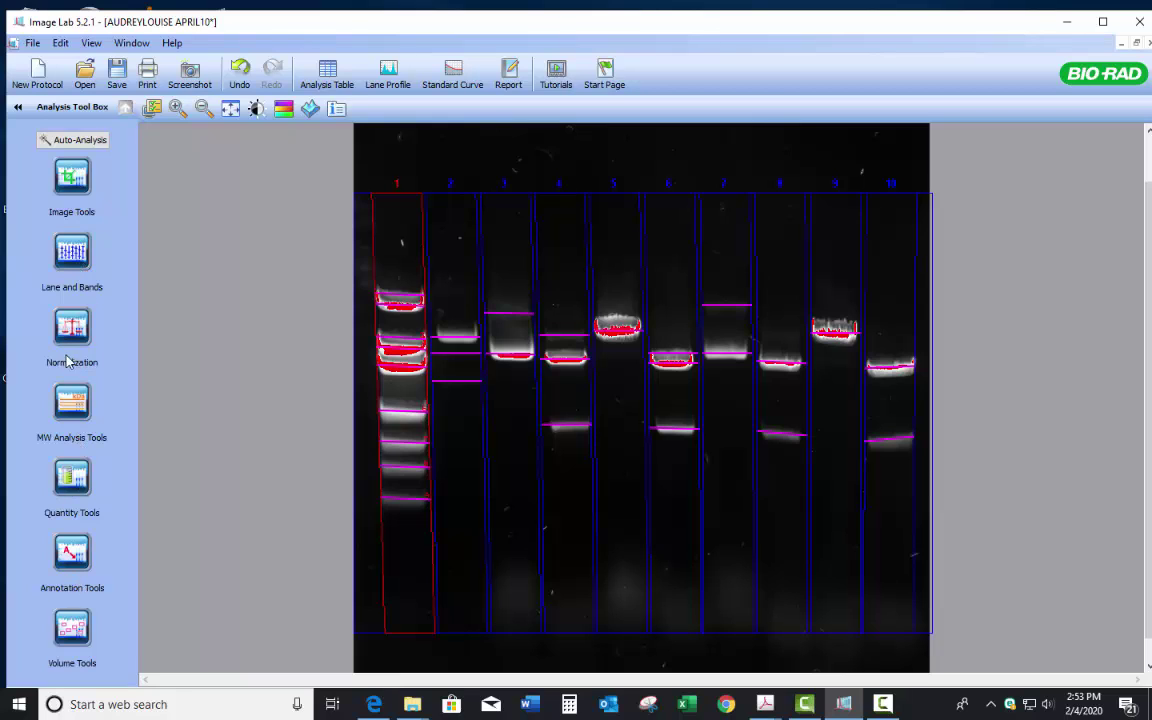
{"action": "left_click", "coordinate": [71, 400]}
{"action": "left_click", "coordinate": [409, 648]}
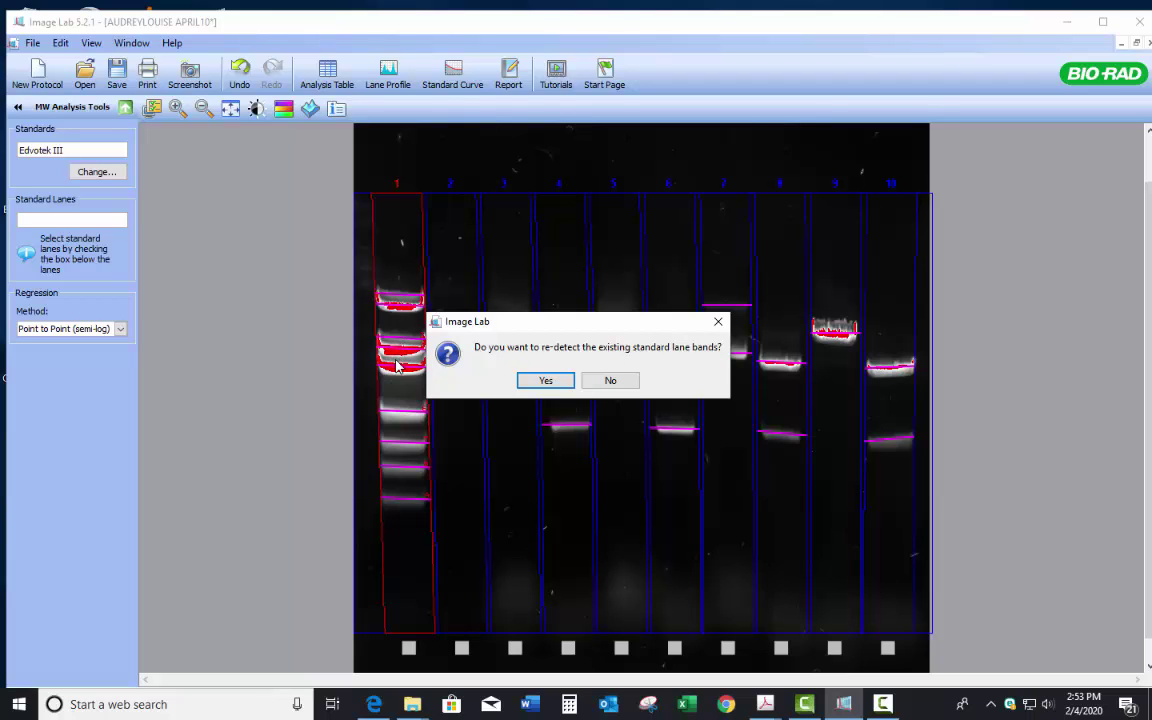
{"action": "left_click", "coordinate": [546, 381]}
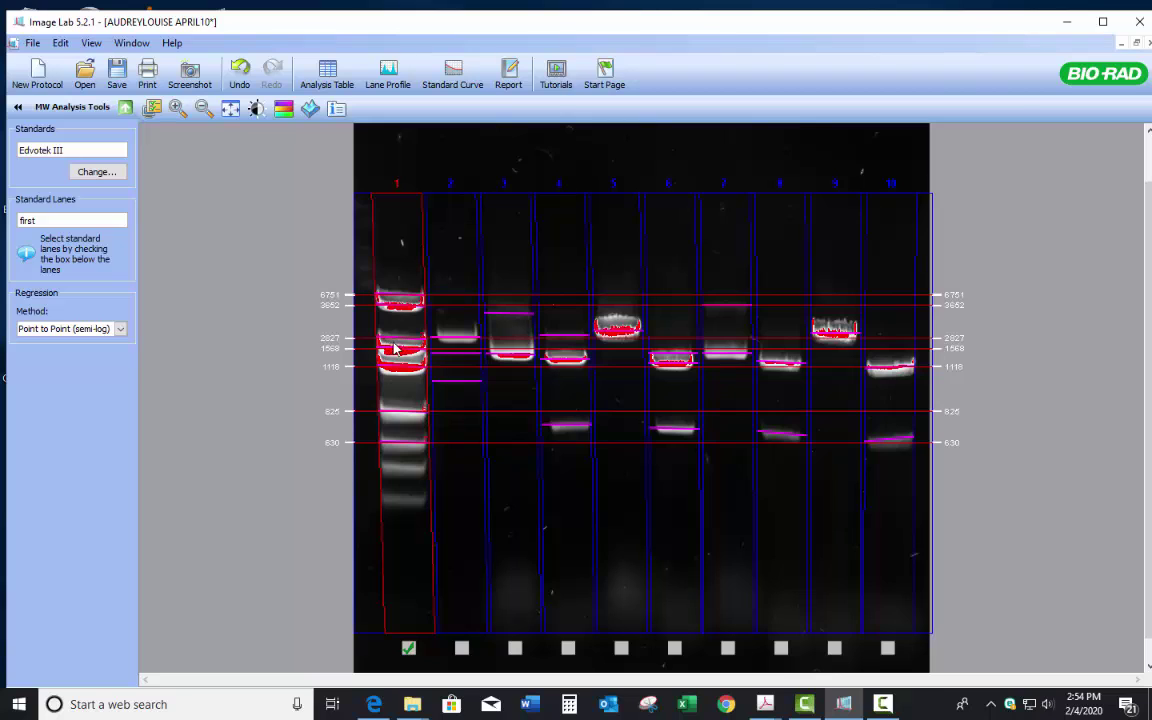
Clear lane 1 as the standard lane and delete four wrong band markers on its lower bands.
{"action": "left_click", "coordinate": [408, 649]}
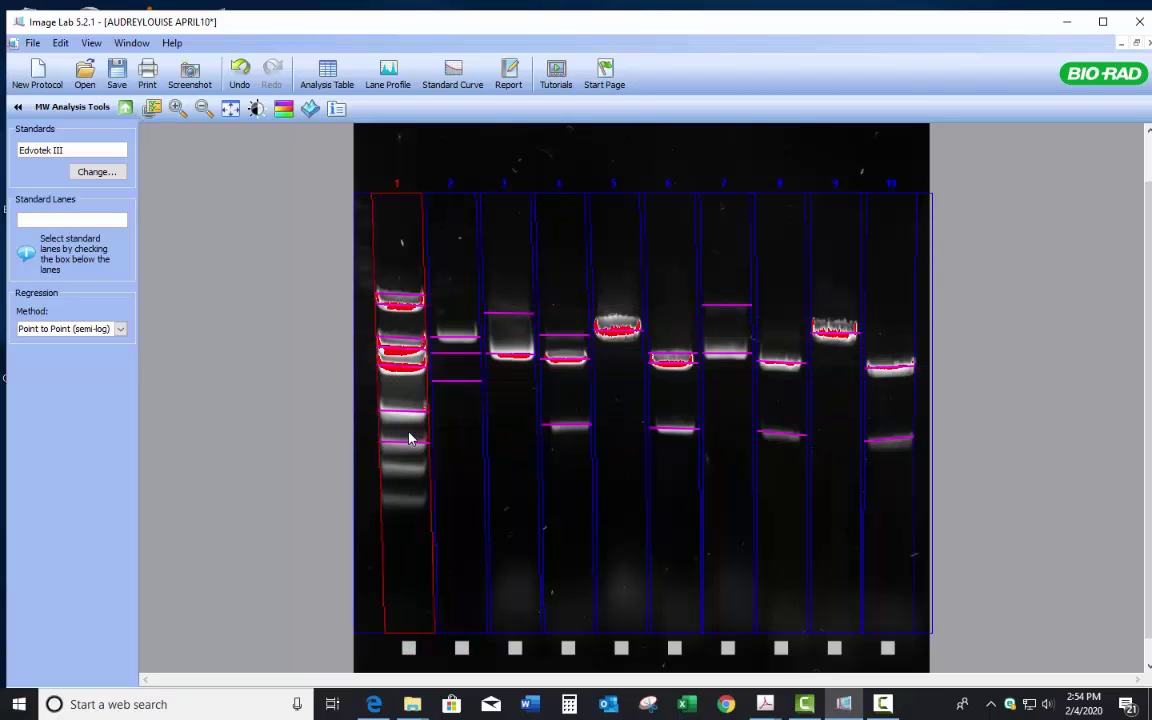
{"action": "left_click", "coordinate": [125, 107]}
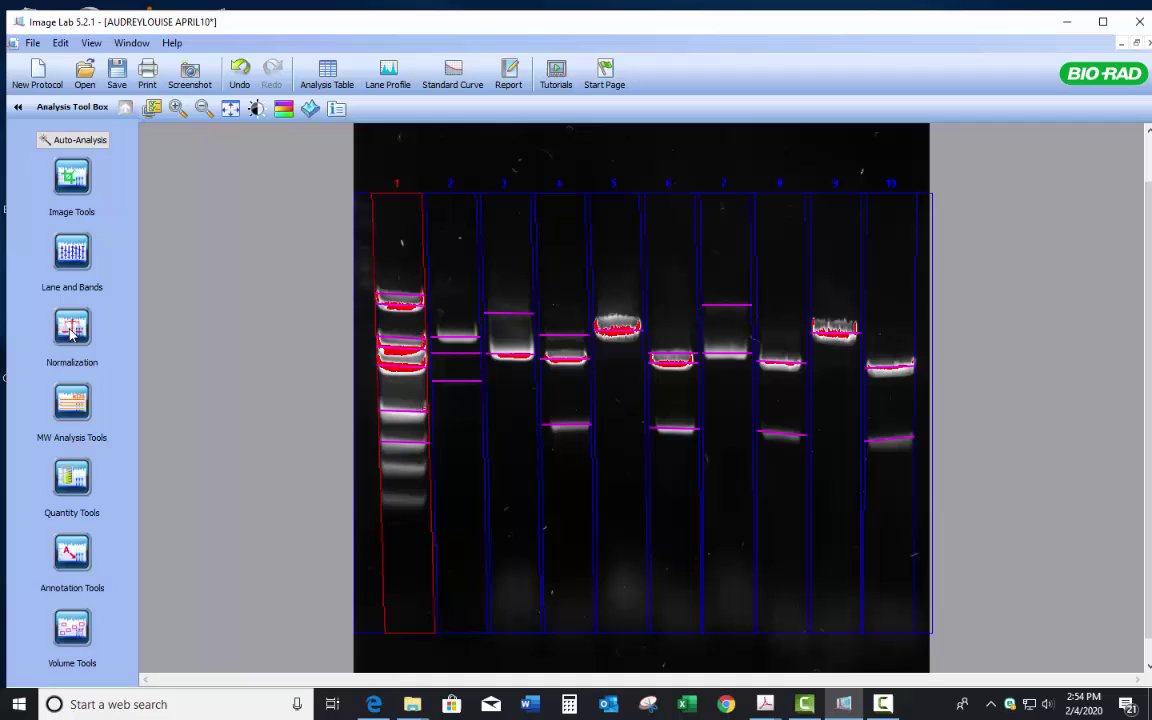
{"action": "left_click", "coordinate": [70, 240]}
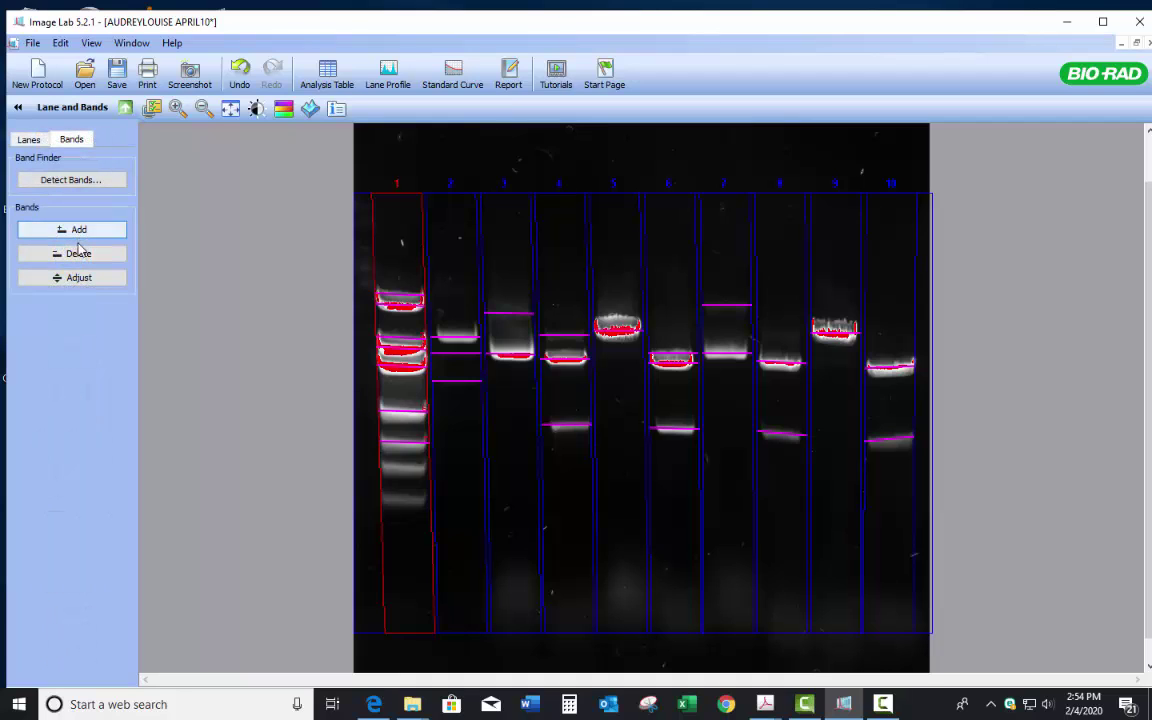
{"action": "left_click", "coordinate": [78, 253]}
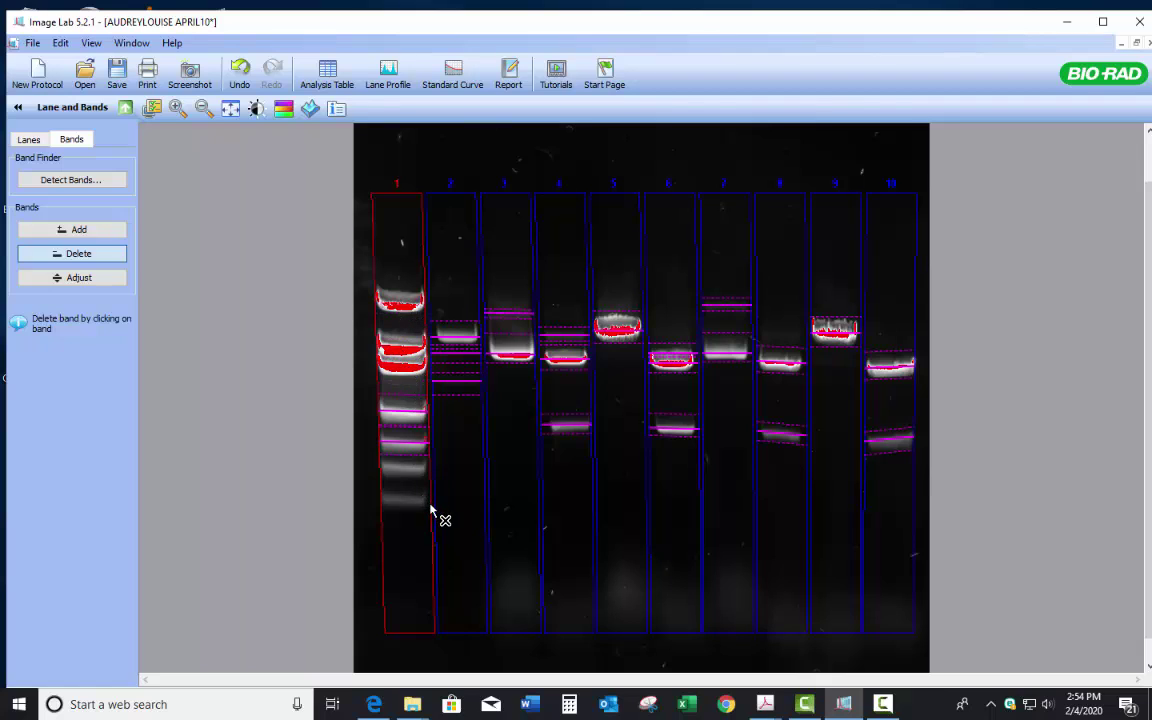
{"action": "left_click", "coordinate": [426, 455]}
{"action": "left_click", "coordinate": [427, 440]}
{"action": "left_click", "coordinate": [425, 425]}
{"action": "left_click", "coordinate": [424, 410]}
Add band markers on each of lane 1's faint lower and higher ladder bands.
{"action": "left_click", "coordinate": [80, 231]}
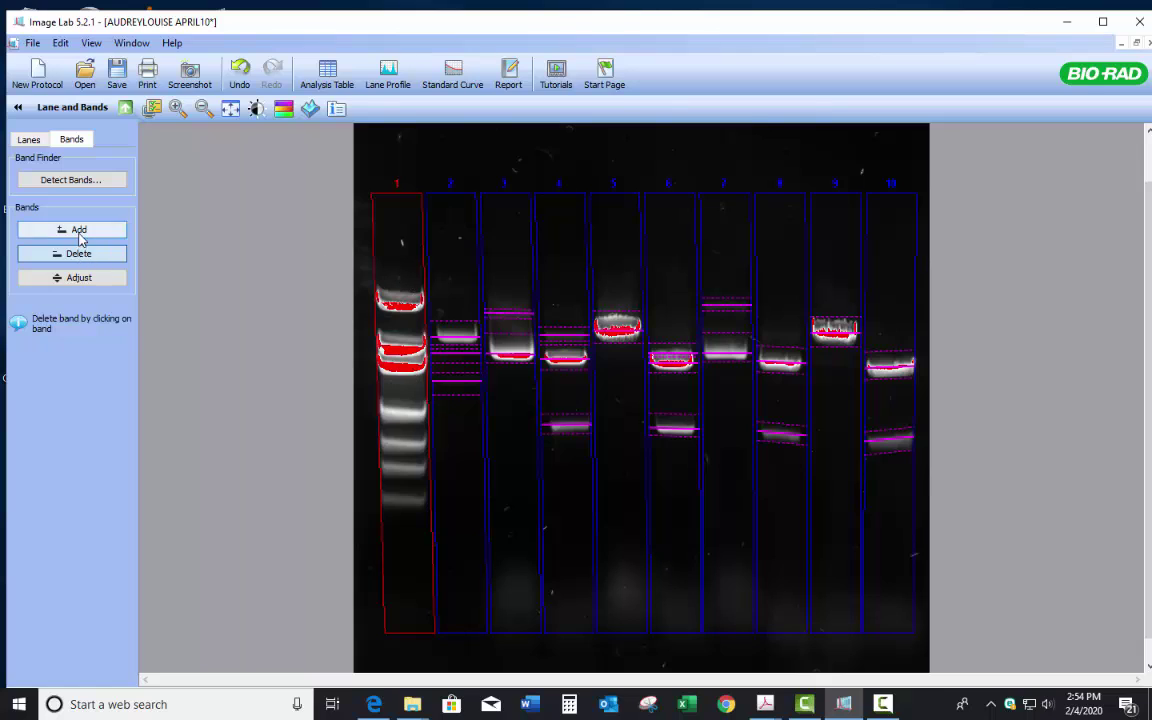
{"action": "left_click", "coordinate": [406, 498]}
{"action": "left_click", "coordinate": [413, 483]}
{"action": "left_click", "coordinate": [411, 466]}
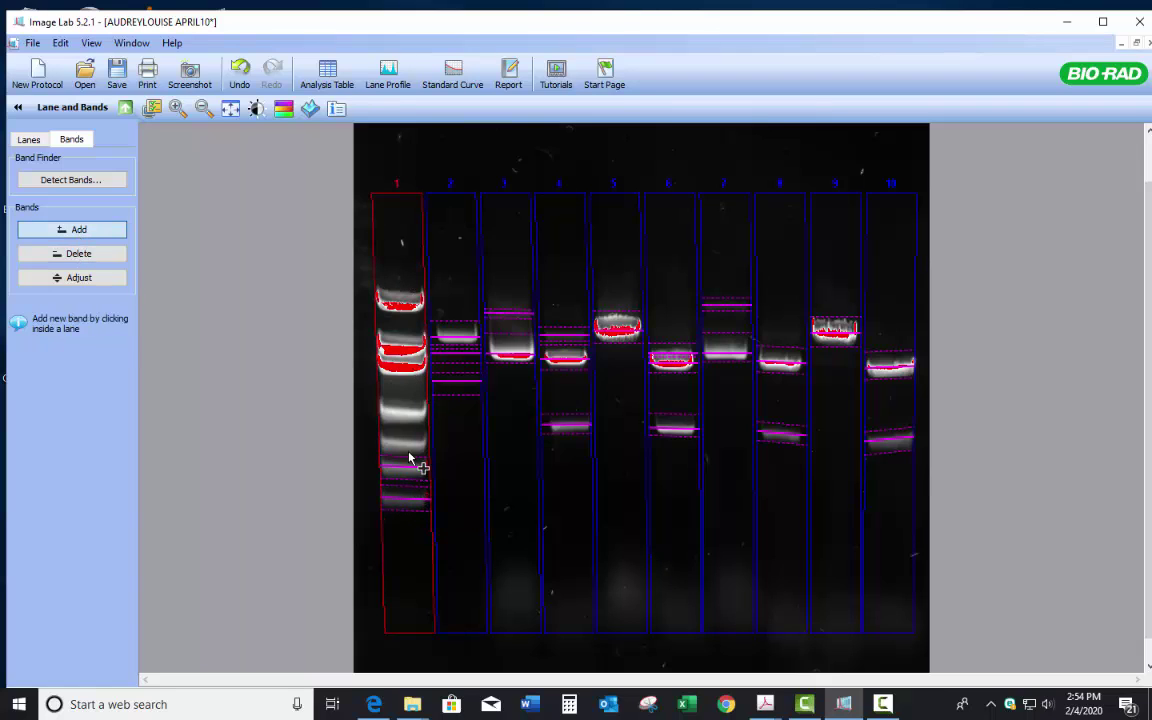
{"action": "left_click", "coordinate": [410, 452]}
{"action": "left_click", "coordinate": [408, 440]}
{"action": "left_click", "coordinate": [408, 425]}
{"action": "left_click", "coordinate": [410, 410]}
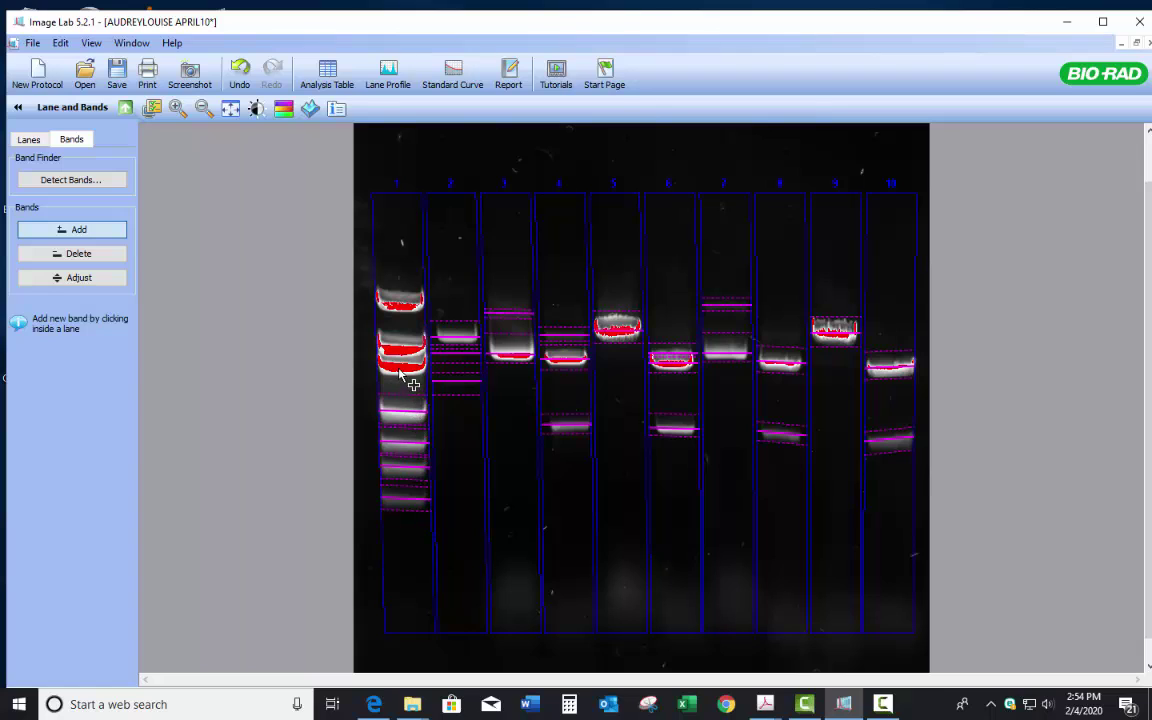
{"action": "left_click", "coordinate": [404, 321]}
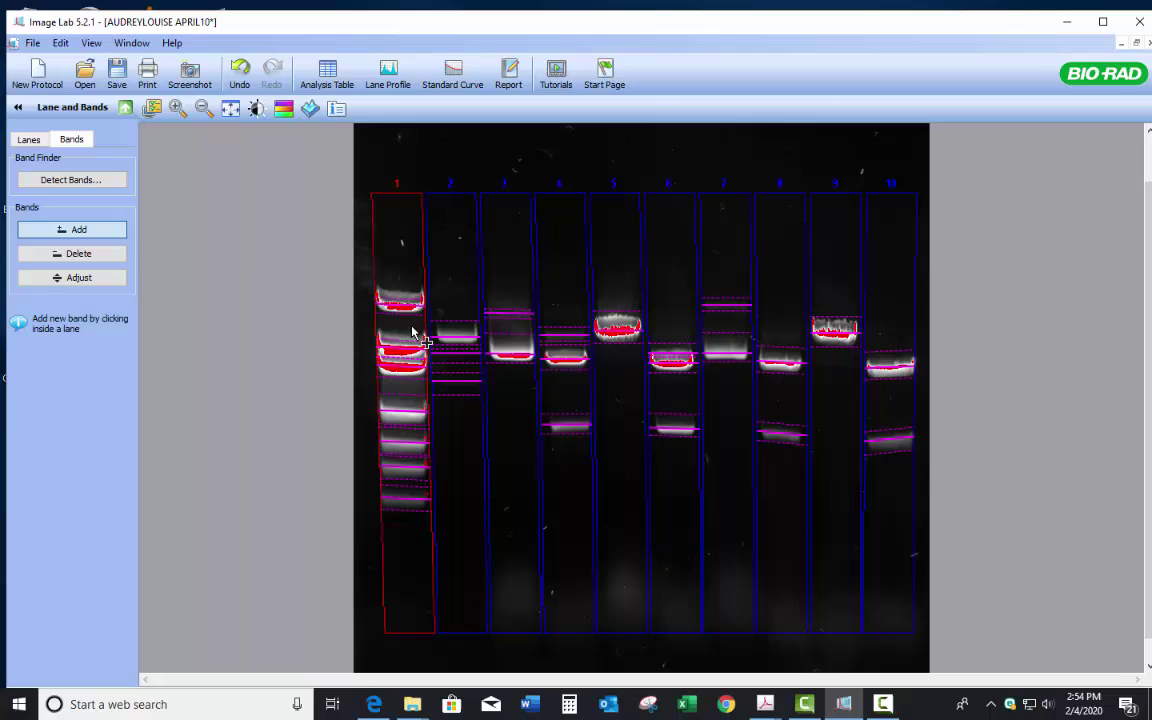
{"action": "left_click", "coordinate": [72, 277]}
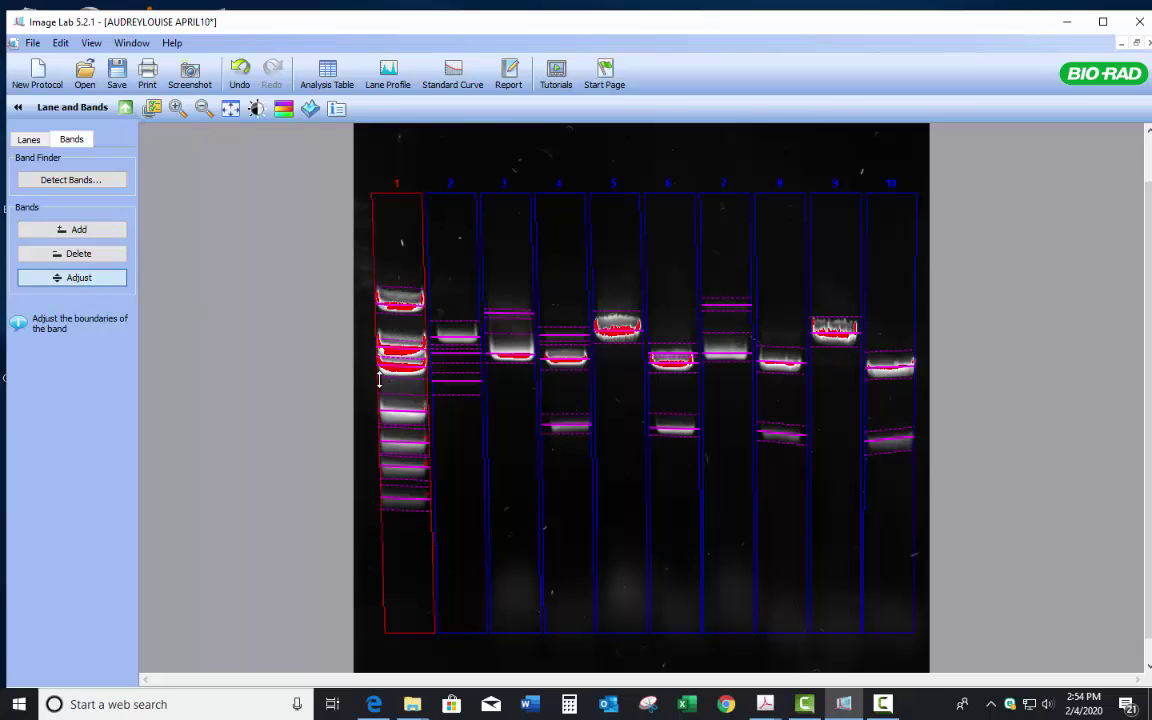
{"action": "left_click", "coordinate": [125, 108]}
Set lane 1 as the Edvotek III standard lane, keeping its existing bands.
{"action": "left_click", "coordinate": [72, 400]}
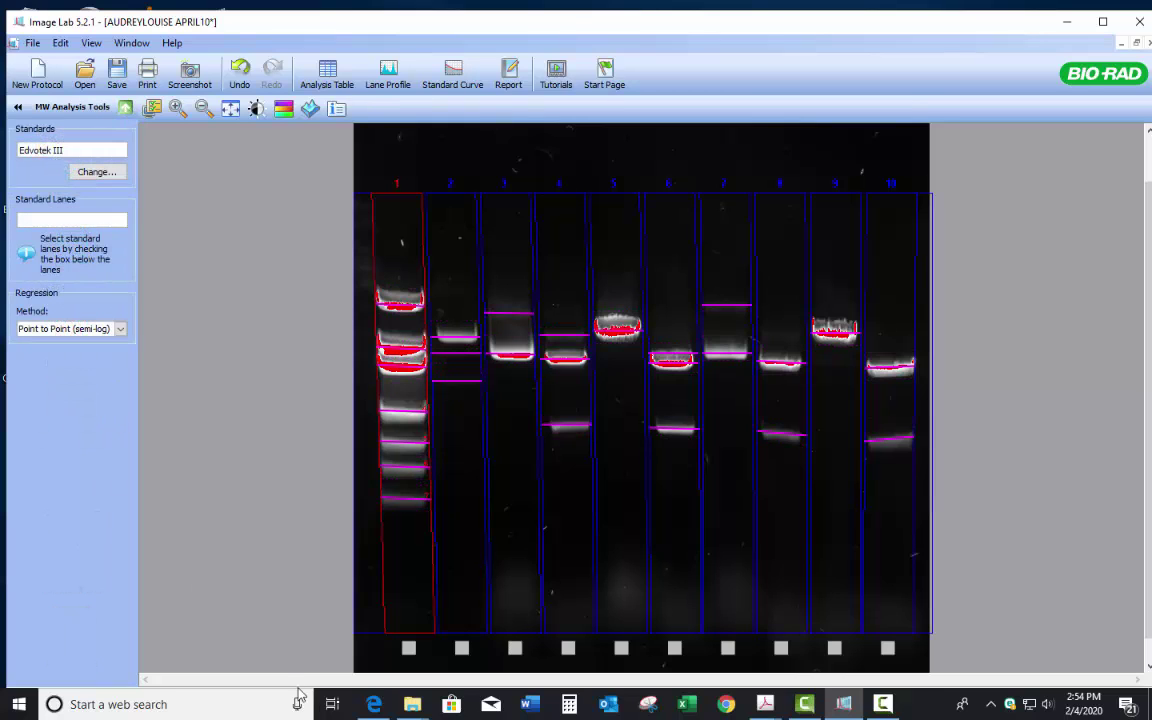
{"action": "left_click", "coordinate": [409, 650]}
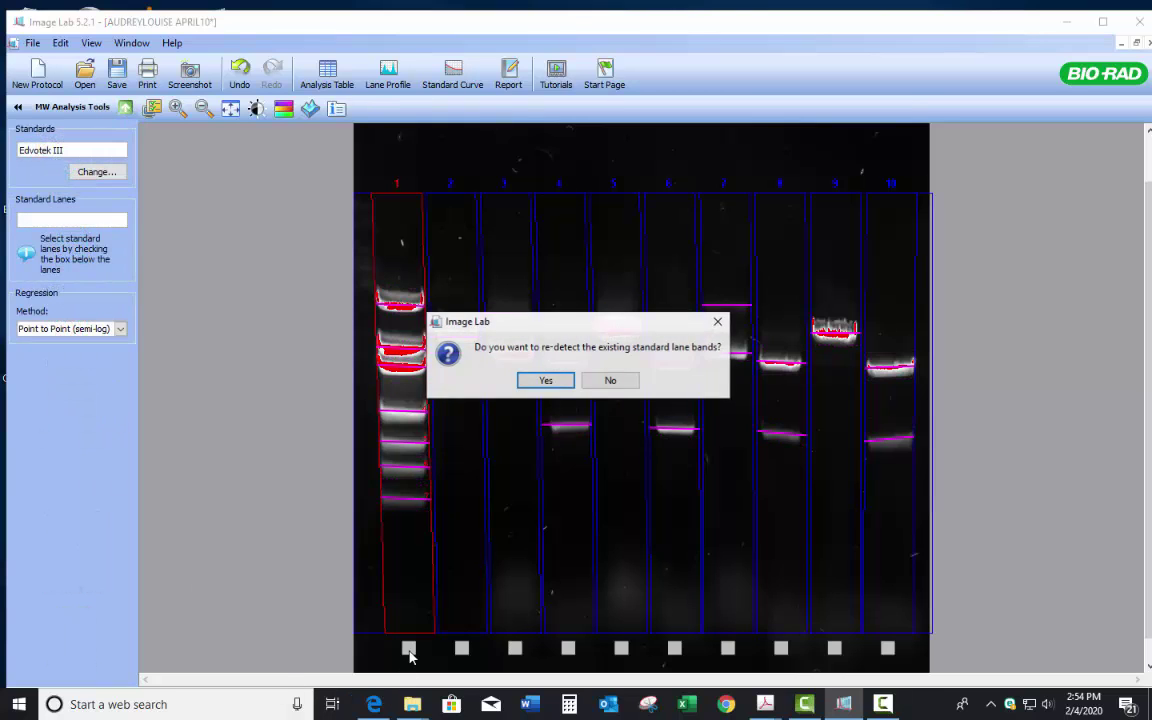
{"action": "left_click", "coordinate": [615, 382]}
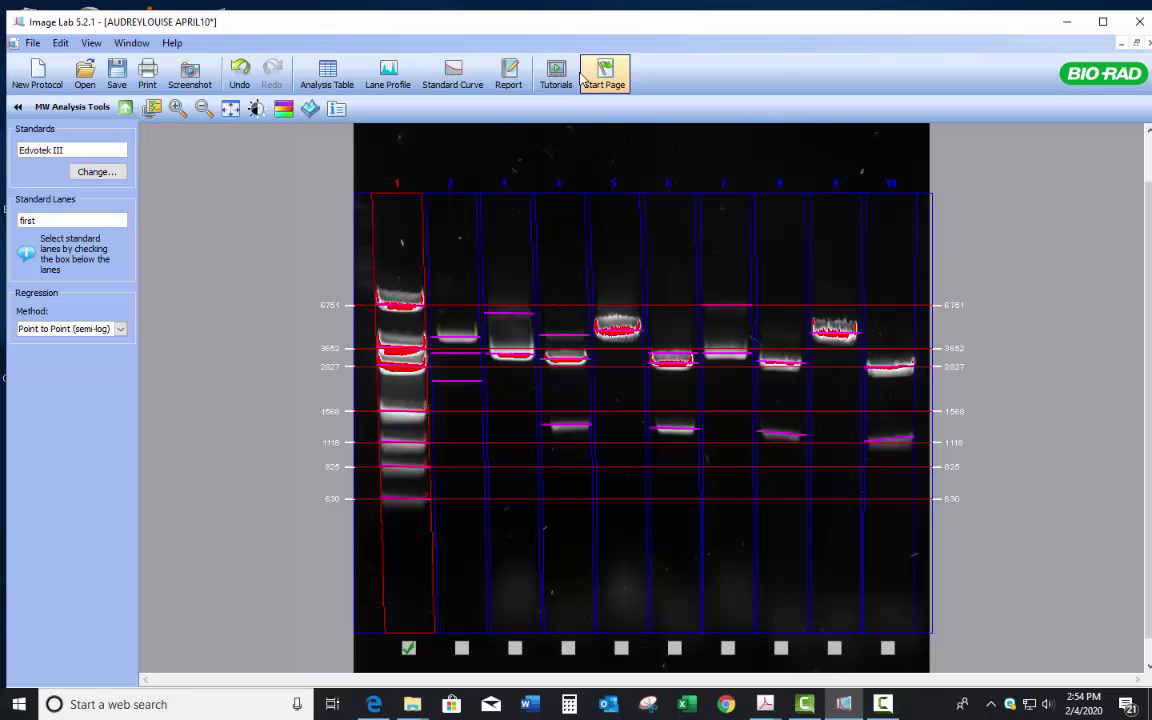
Open lane 1's standard curve and fit it Linear (semi-log): y = -2.36x + 4.4, R² 0.994762.
{"action": "left_click", "coordinate": [453, 74]}
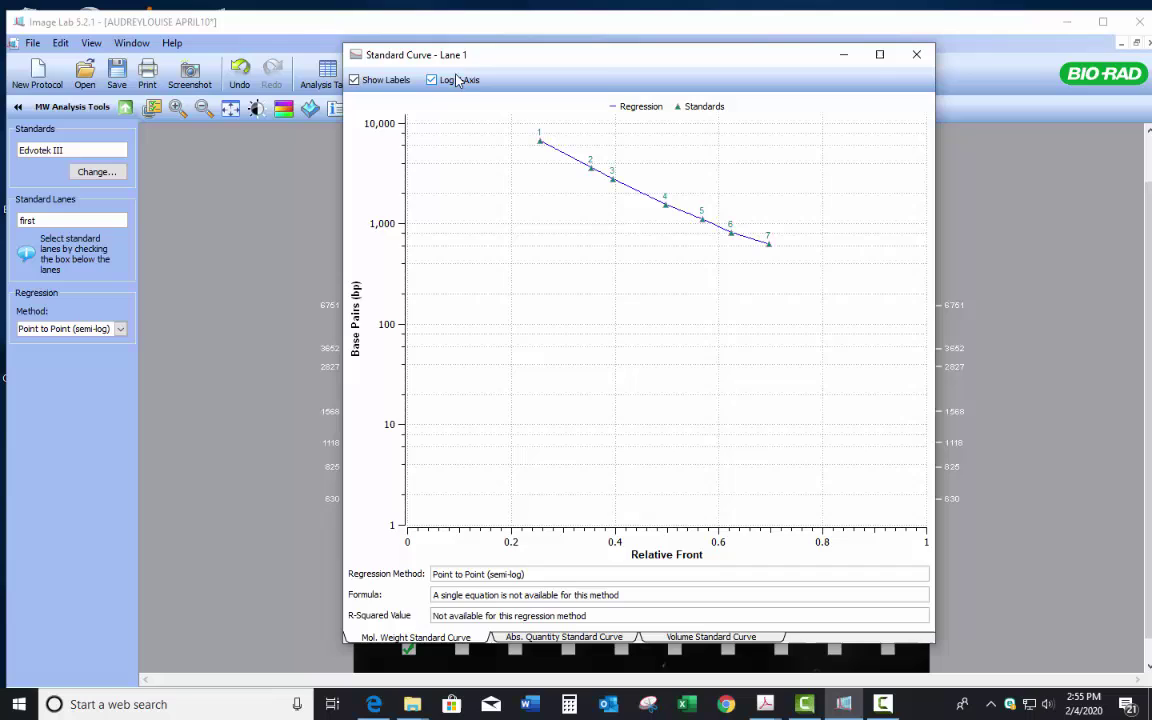
{"action": "left_click_drag", "start_coordinate": [545, 56], "coordinate": [549, 51]}
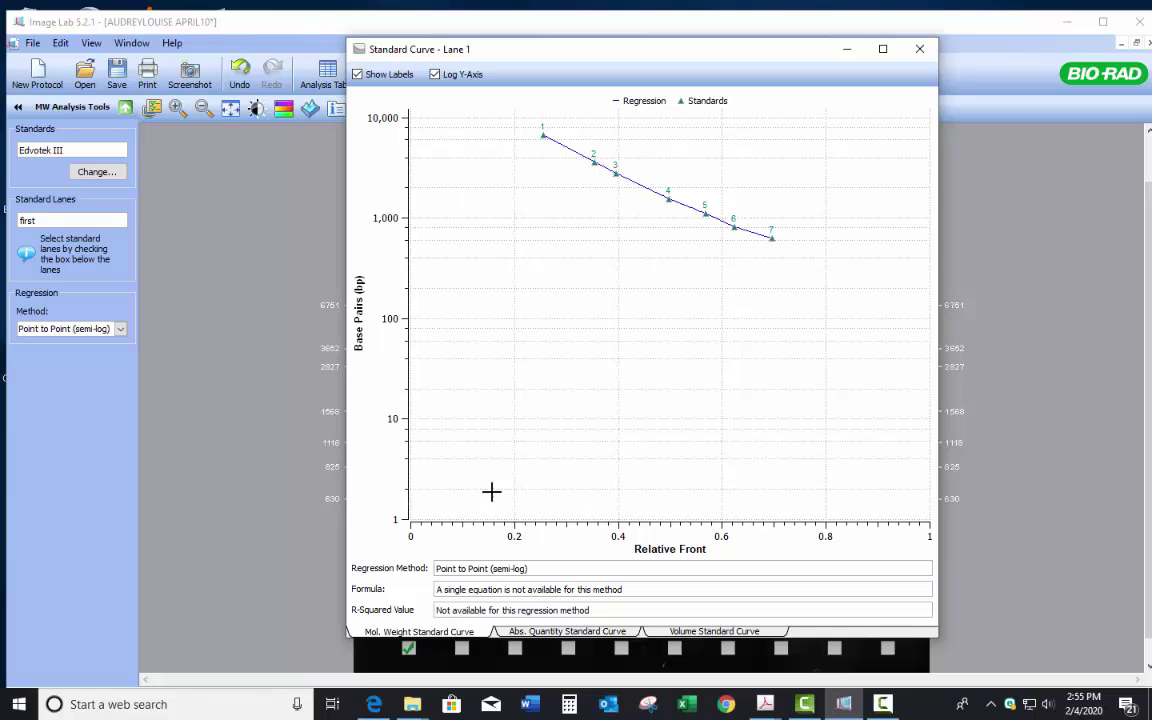
{"action": "left_click", "coordinate": [118, 330]}
{"action": "left_click", "coordinate": [100, 350]}
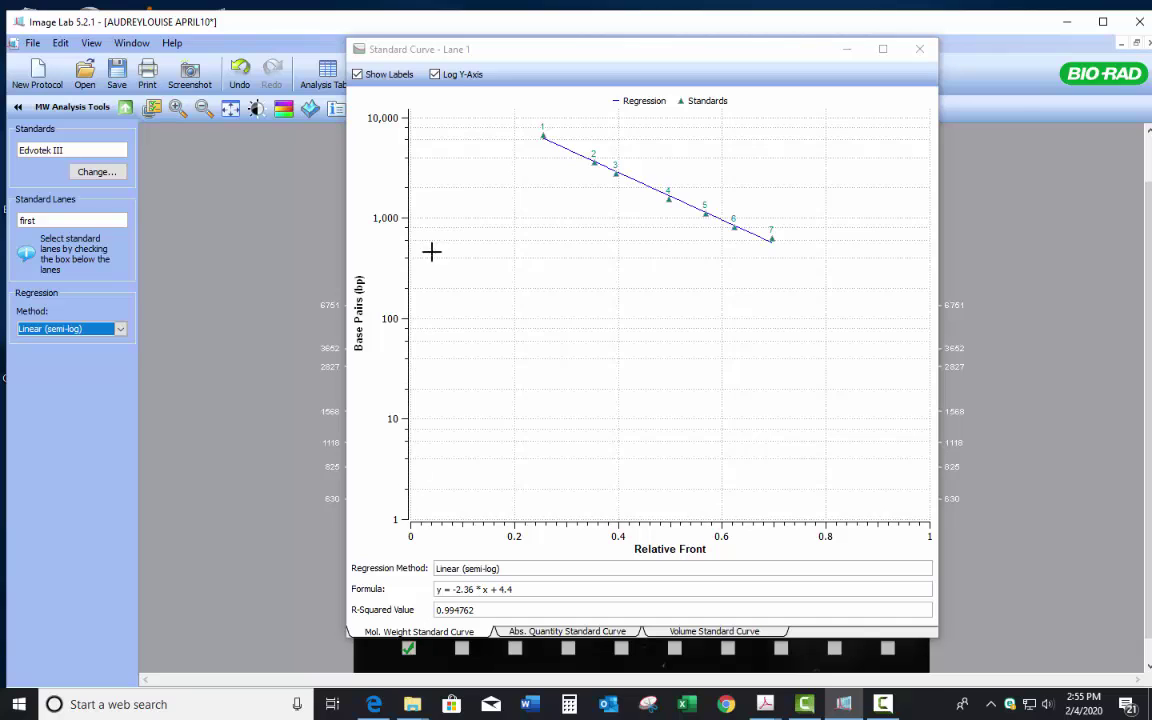
Toggle the log y-axis off and back on, and try Linear before settling on Point to Point (semi-log).
{"action": "left_click", "coordinate": [435, 76]}
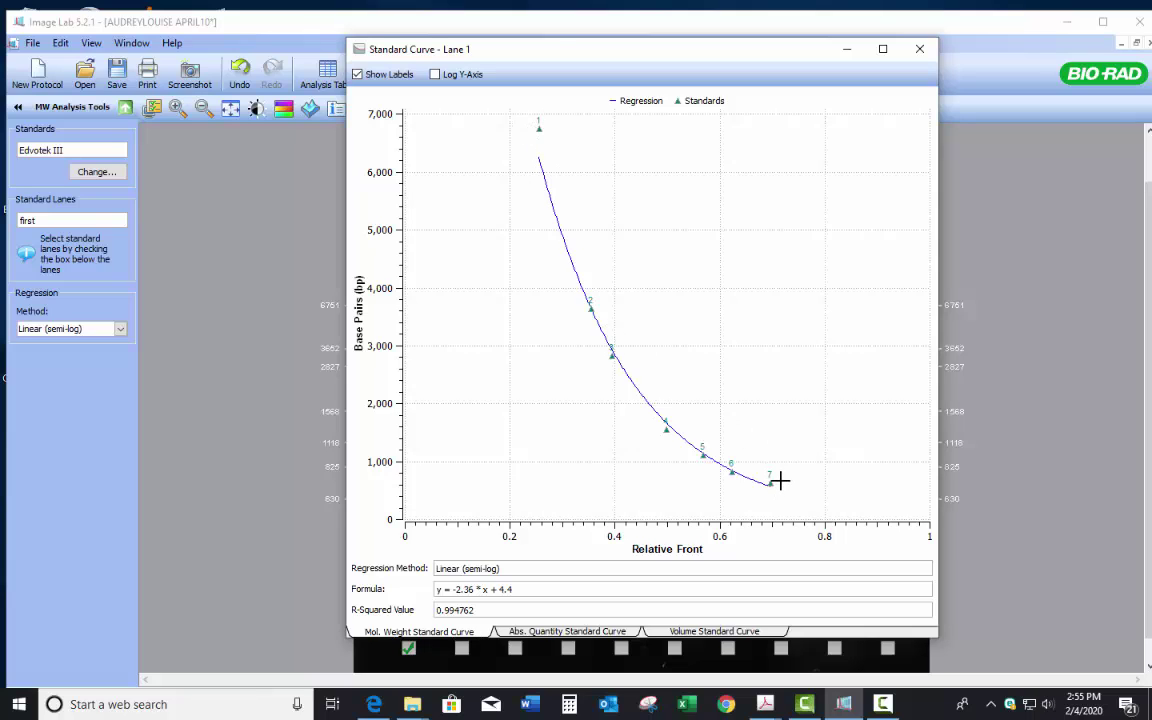
{"action": "left_click", "coordinate": [435, 75]}
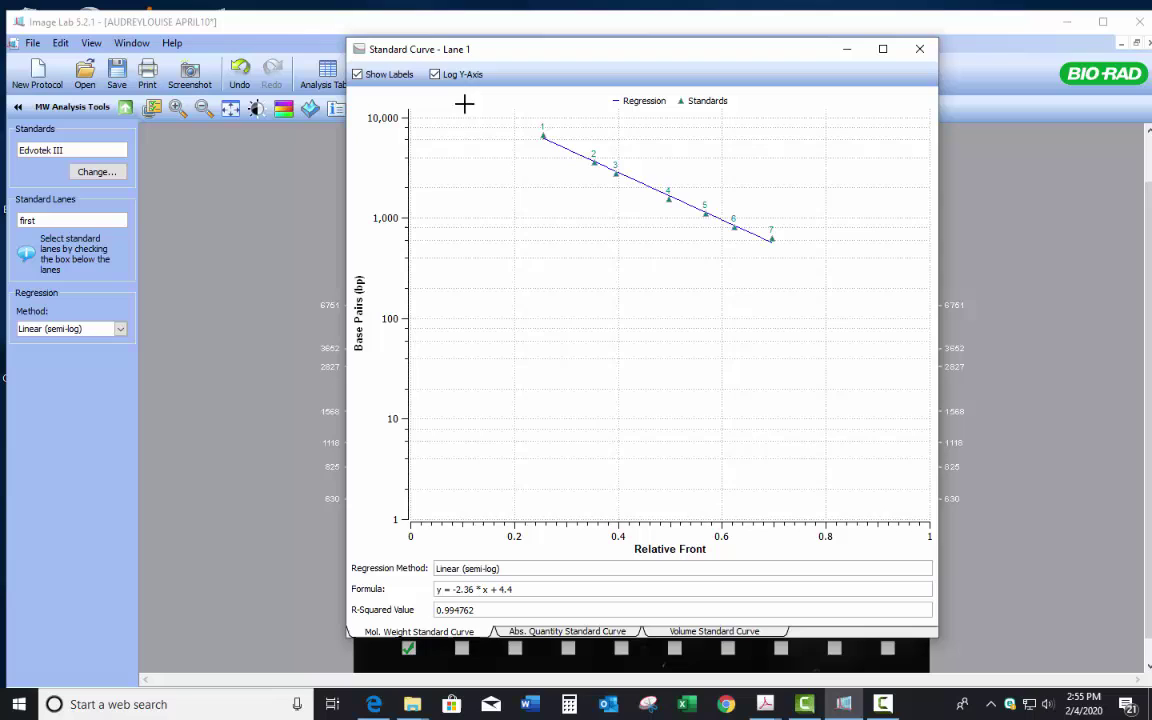
{"action": "left_click", "coordinate": [120, 329]}
{"action": "left_click", "coordinate": [96, 351]}
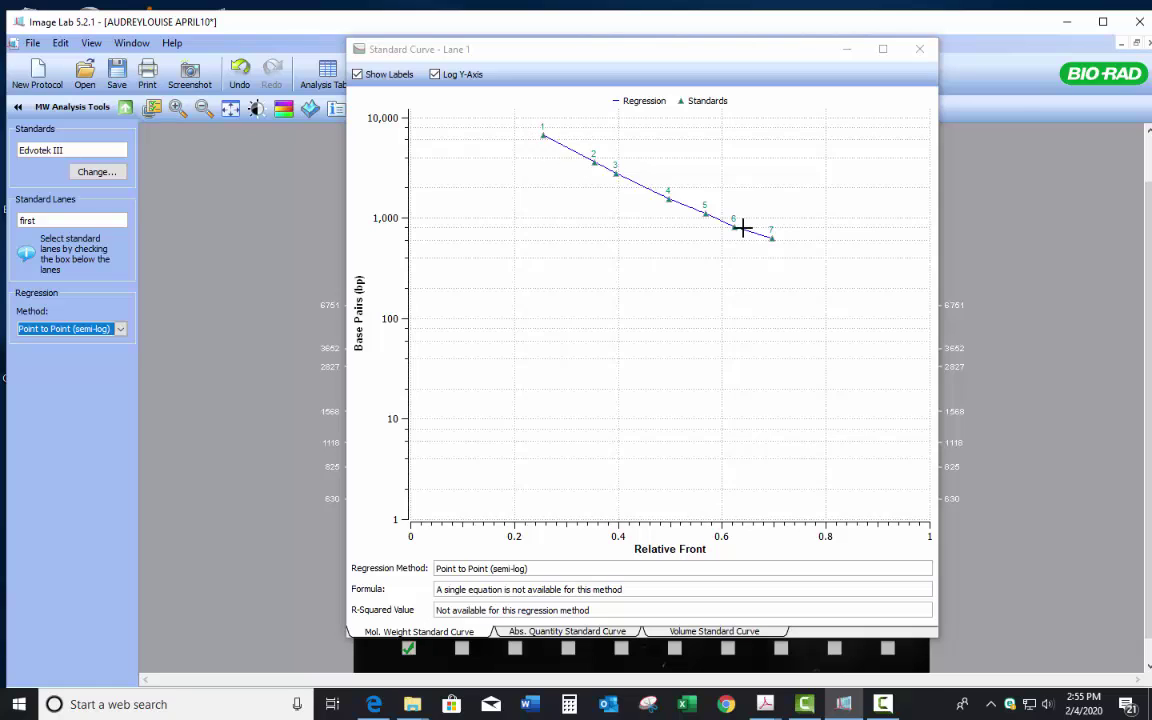
{"action": "left_click", "coordinate": [110, 329]}
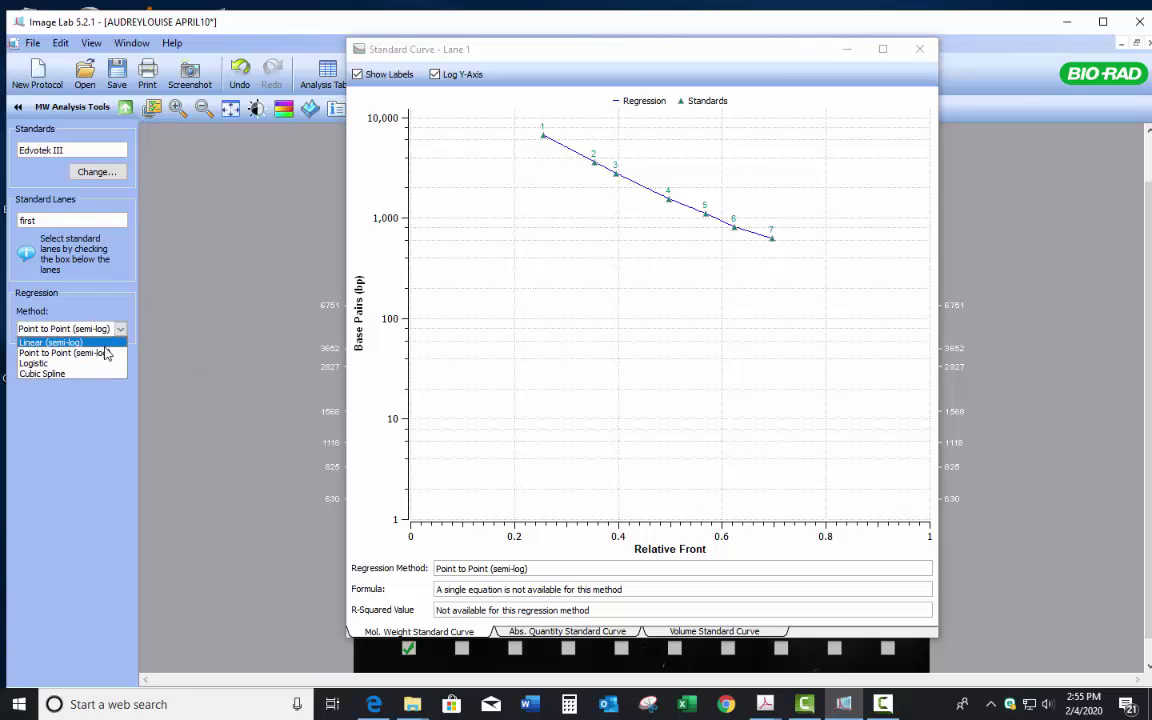
{"action": "left_click", "coordinate": [95, 342]}
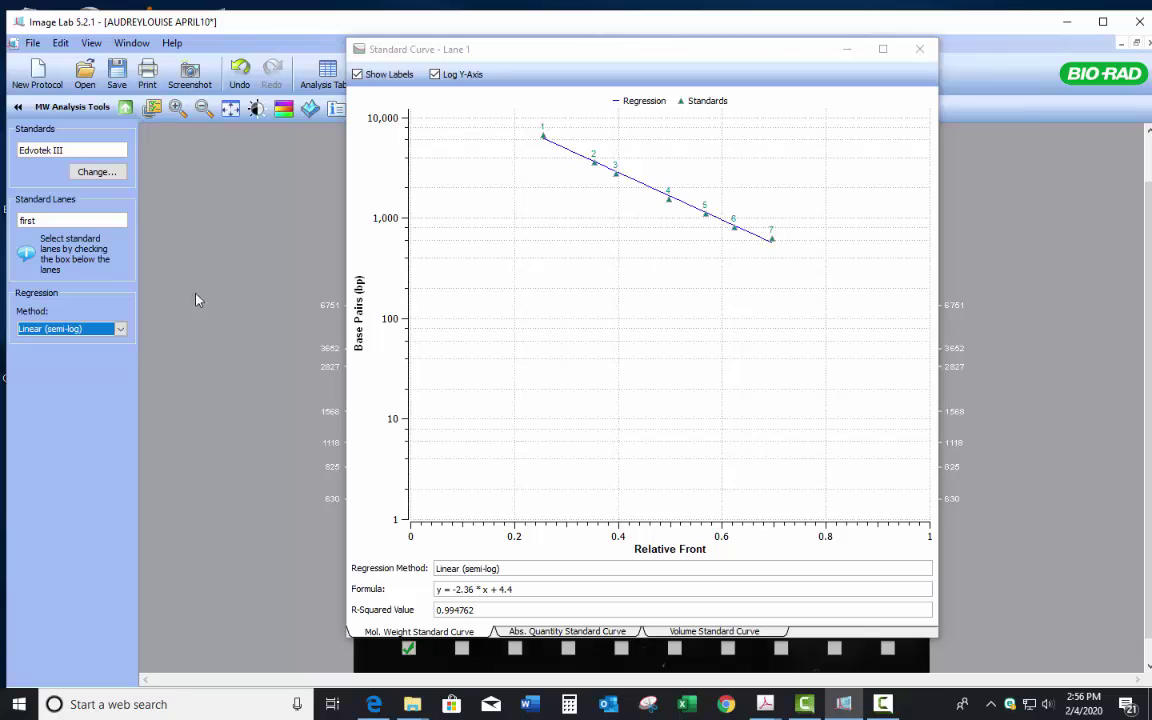
{"action": "left_click", "coordinate": [121, 331]}
{"action": "left_click", "coordinate": [101, 349]}
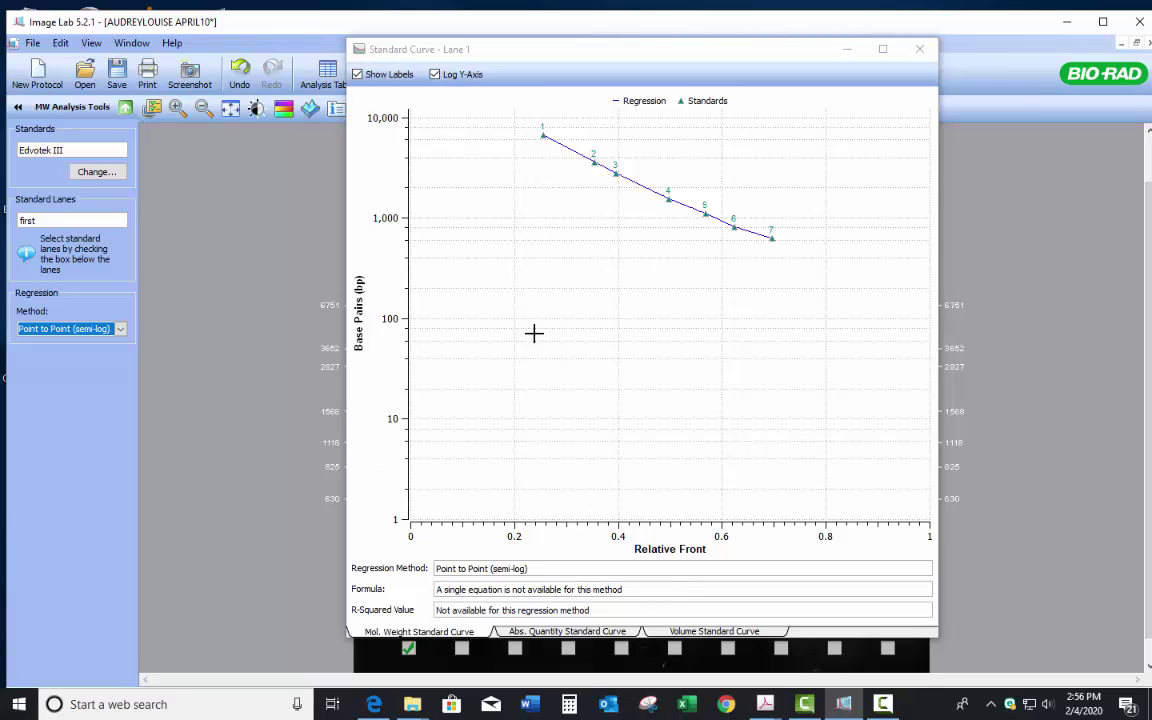
Snip the standard curve chart area with the Snipping Tool.
{"action": "left_click", "coordinate": [648, 704]}
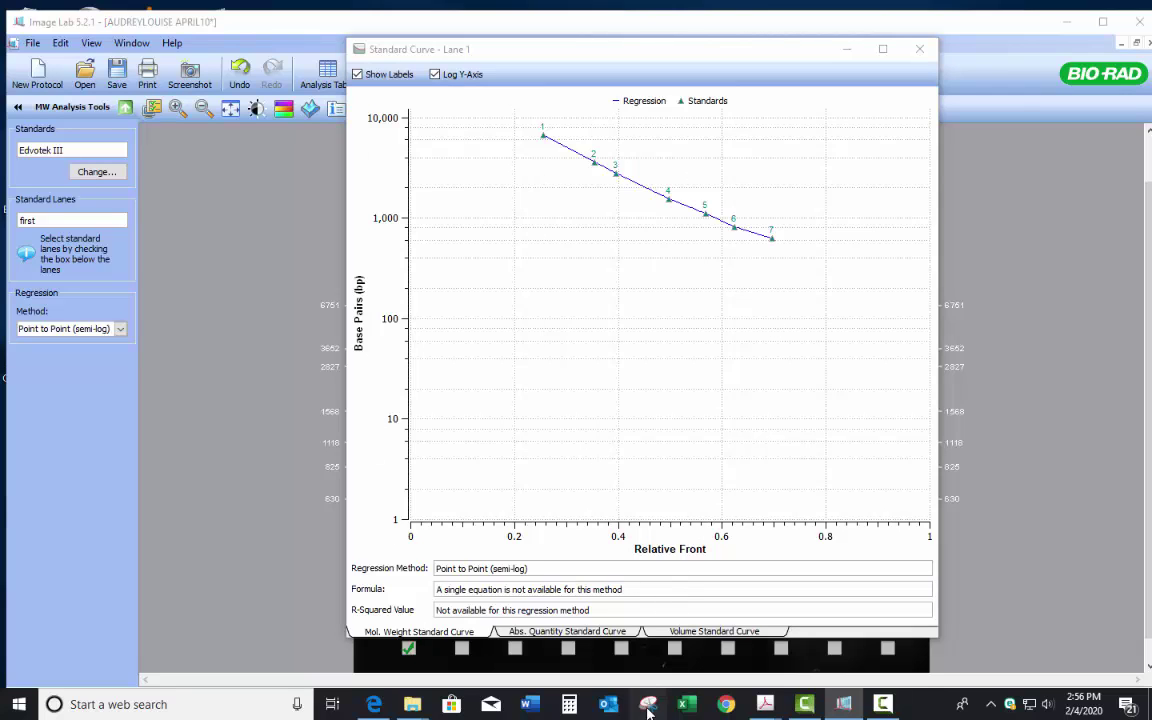
{"action": "left_click", "coordinate": [496, 194]}
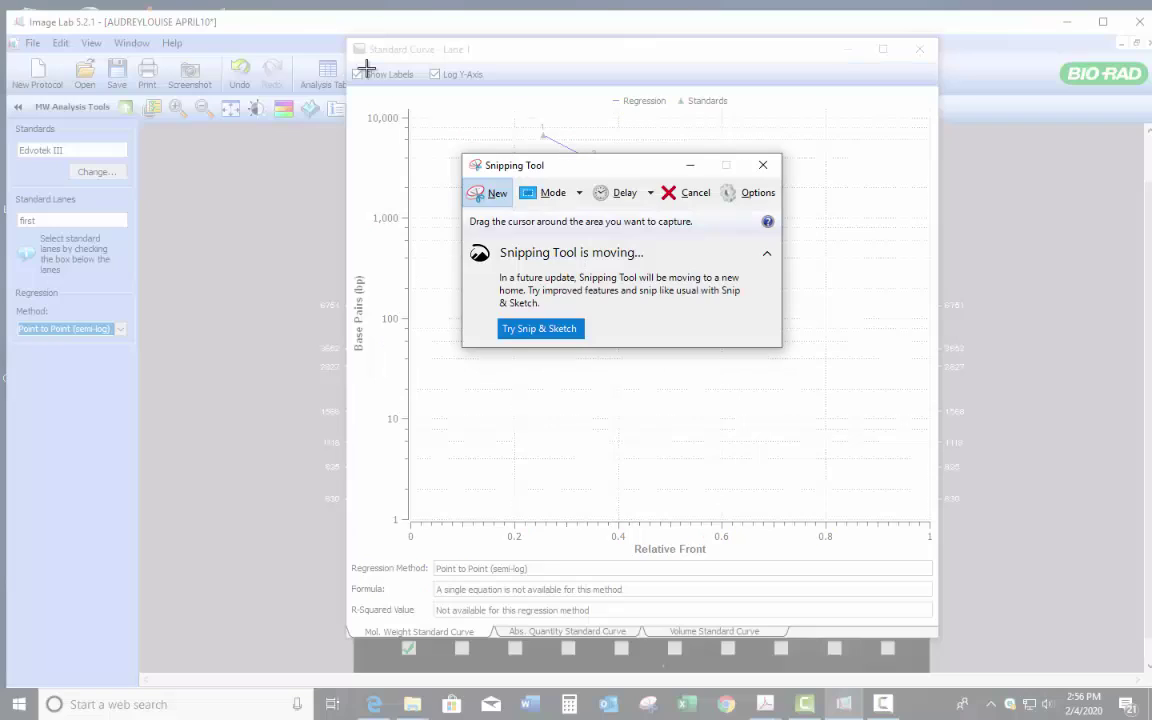
{"action": "left_click_drag", "start_coordinate": [346, 88], "coordinate": [935, 625]}
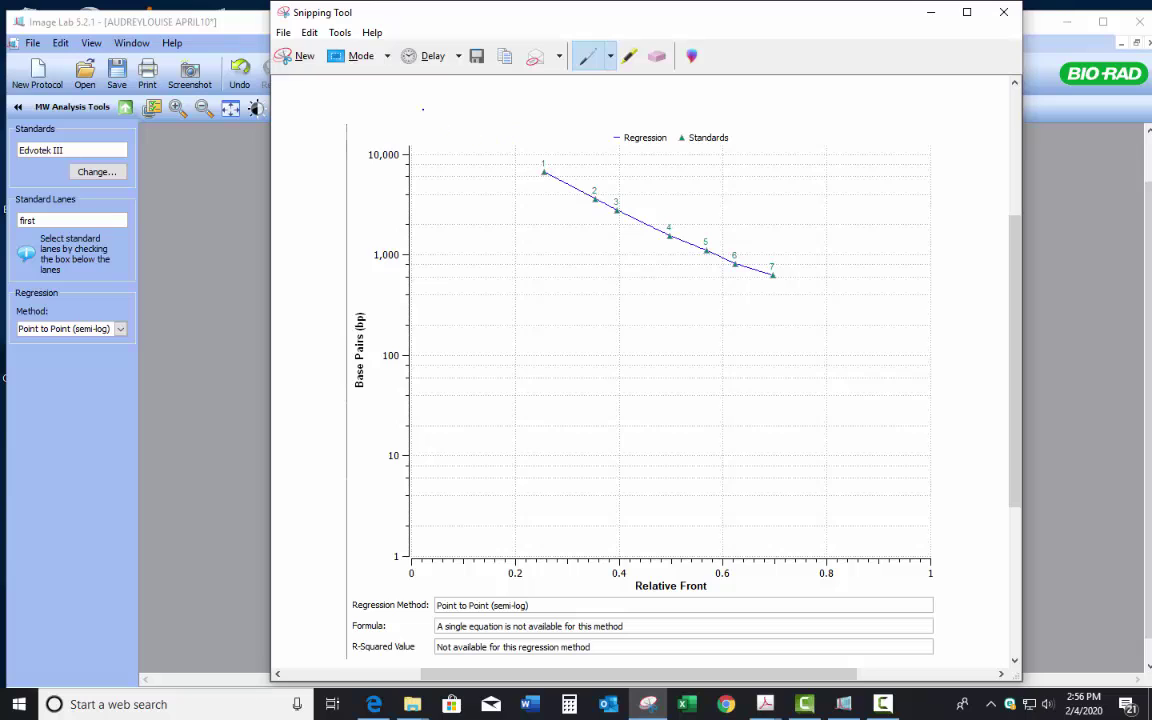
Discard the snip without saving and close the Standard Curve window.
{"action": "left_click", "coordinate": [283, 32]}
{"action": "left_click", "coordinate": [306, 76]}
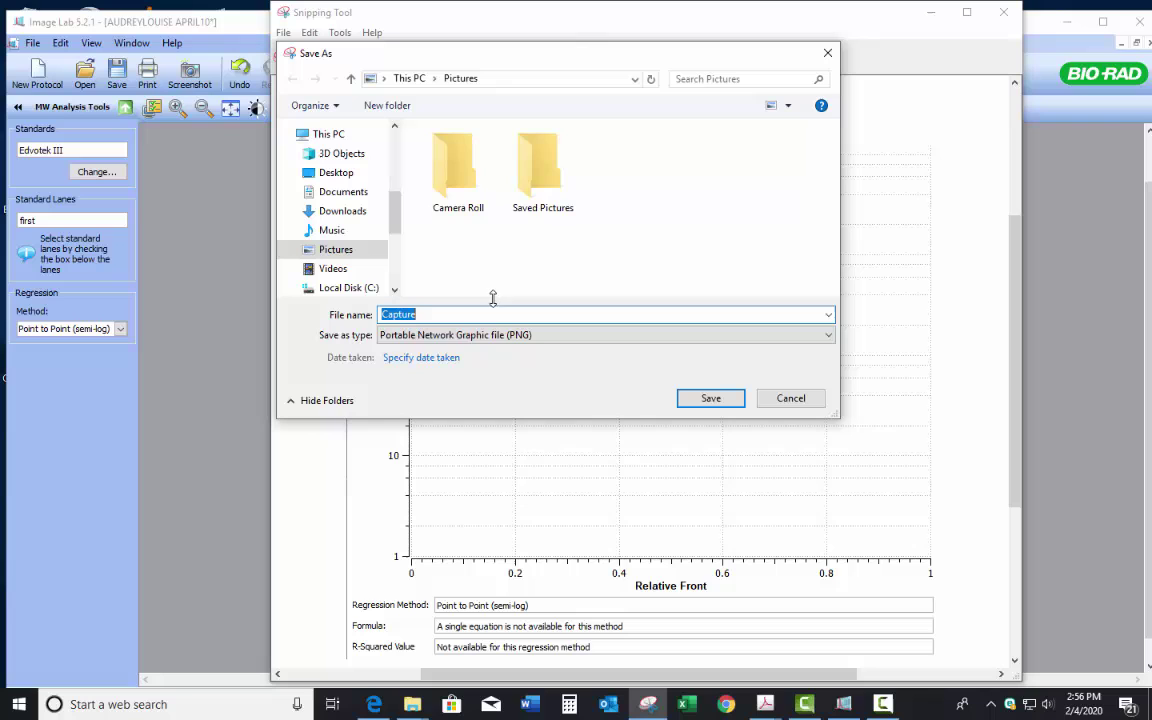
{"action": "left_click", "coordinate": [790, 398]}
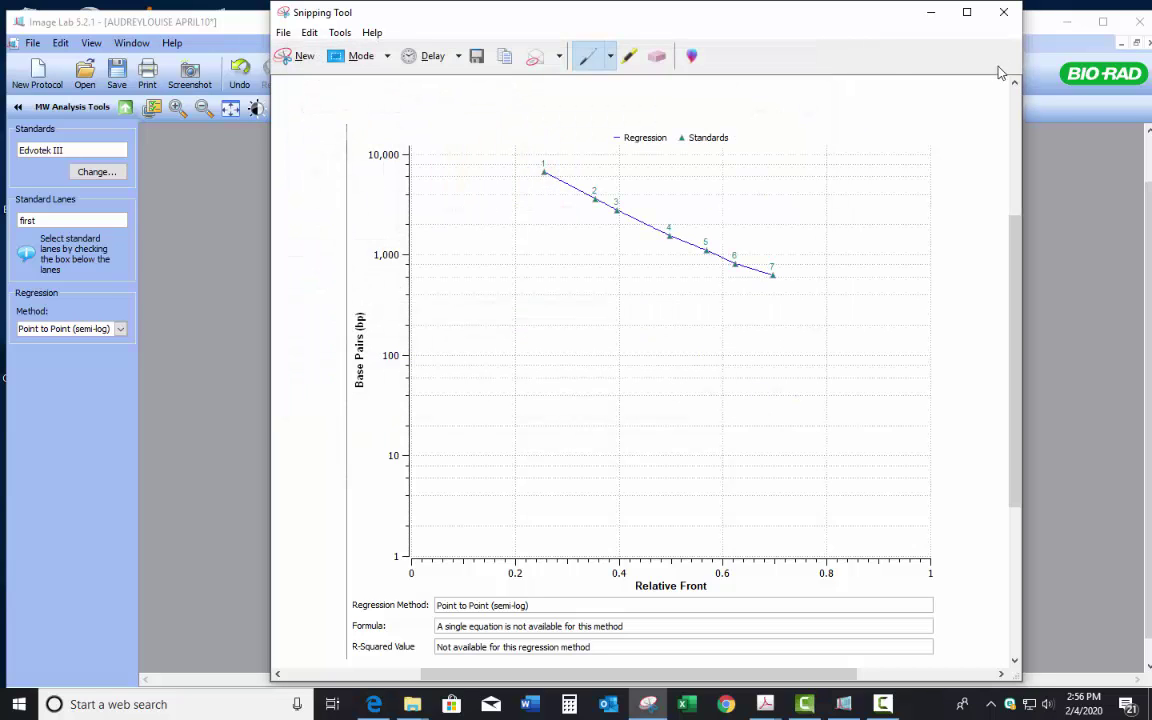
{"action": "left_click", "coordinate": [1003, 12]}
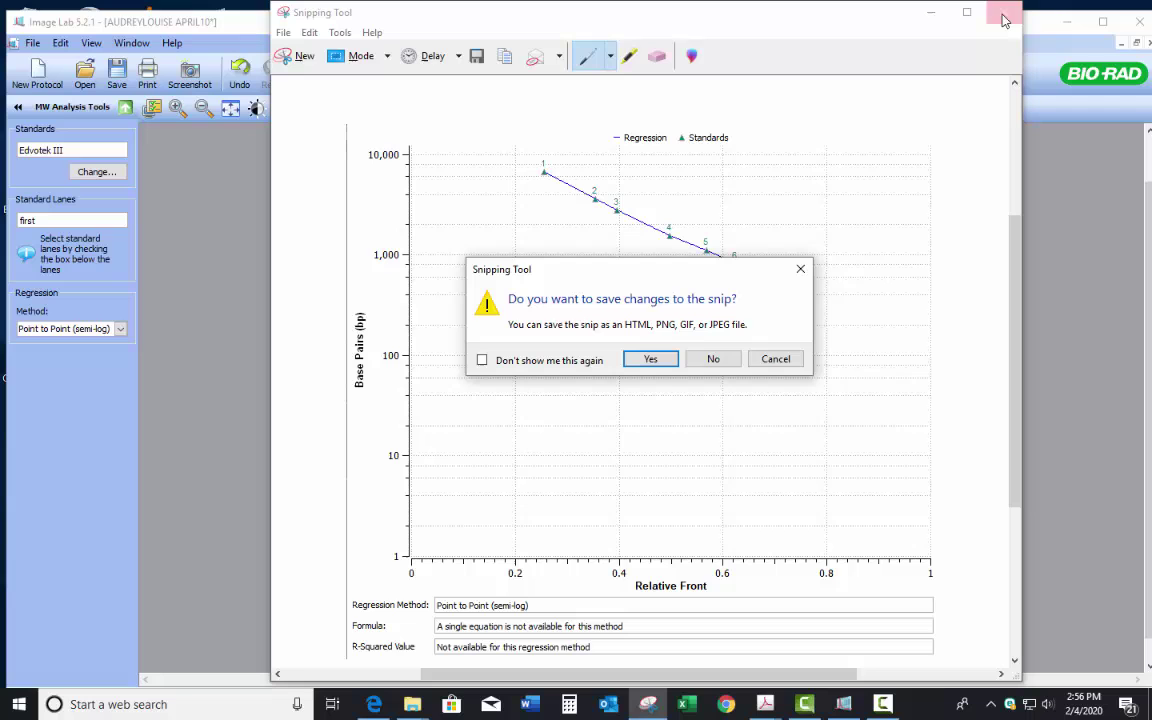
{"action": "left_click", "coordinate": [713, 360]}
{"action": "left_click", "coordinate": [930, 50]}
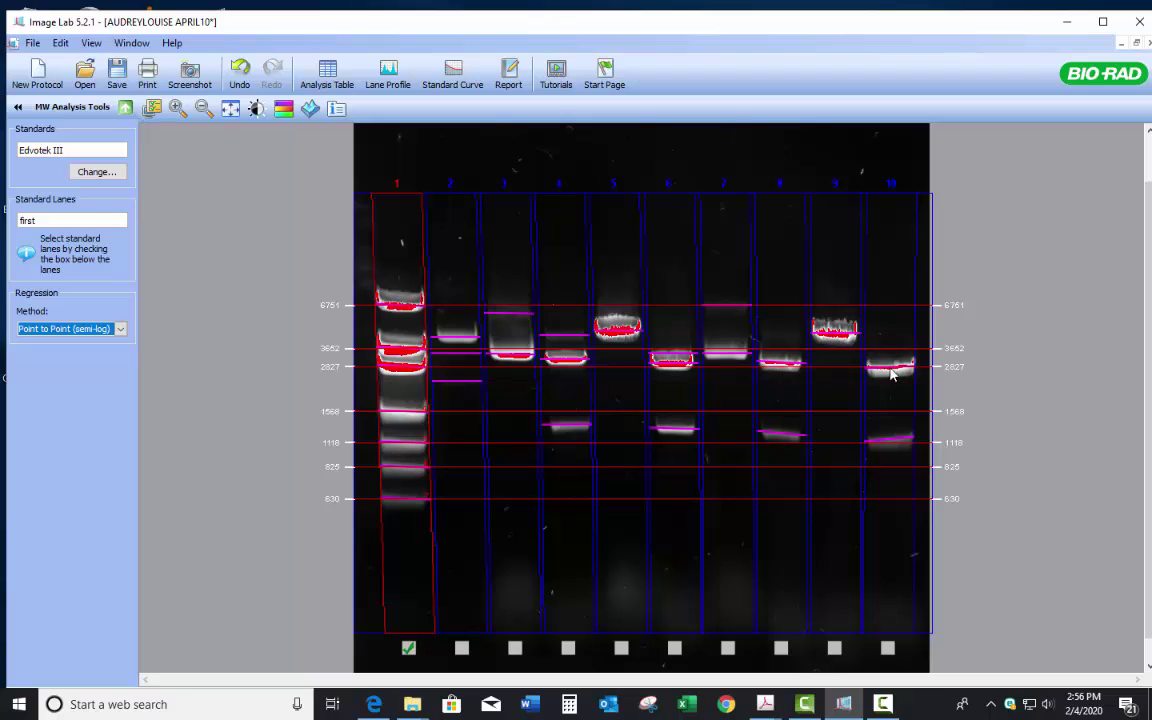
Export the Analysis Table of lanes and band sizes to Excel and bring up the workbook.
{"action": "left_click", "coordinate": [325, 78]}
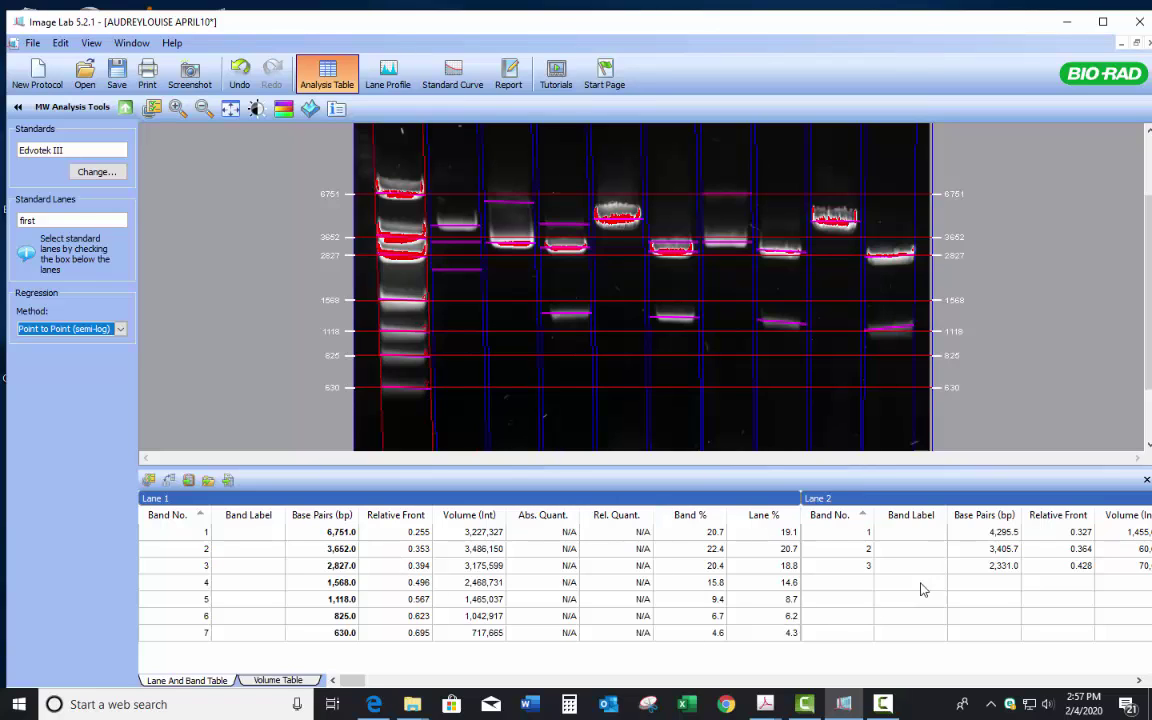
{"action": "left_click", "coordinate": [228, 481]}
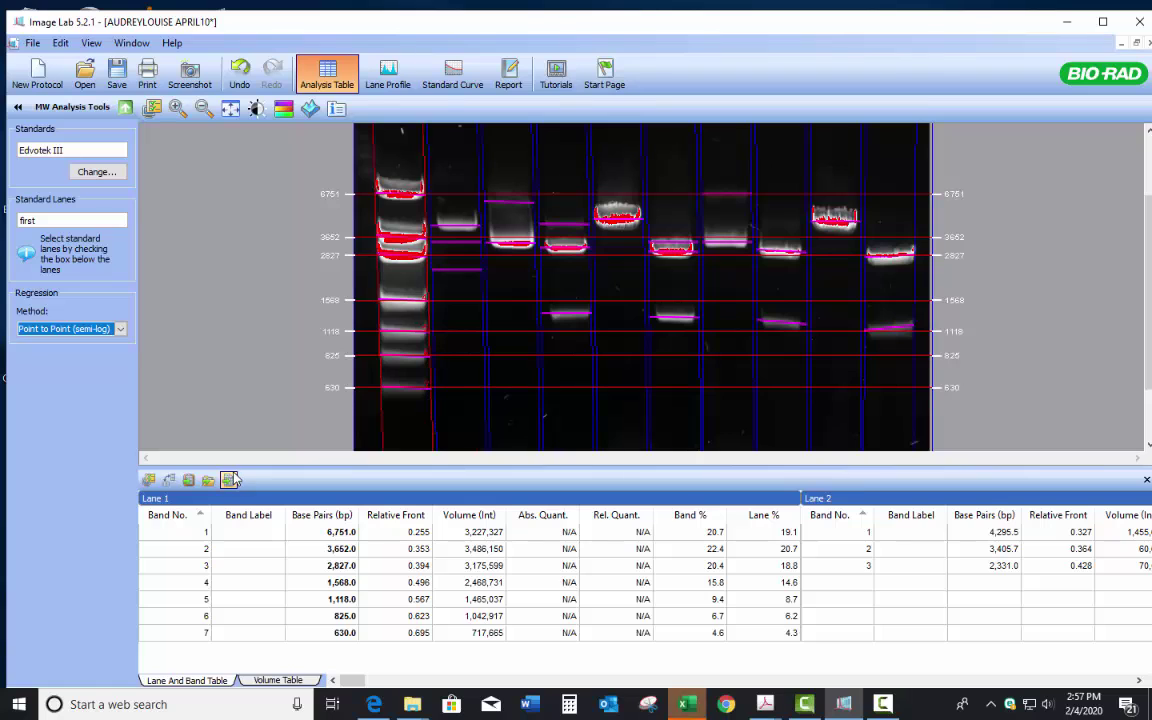
{"action": "left_click", "coordinate": [687, 708]}
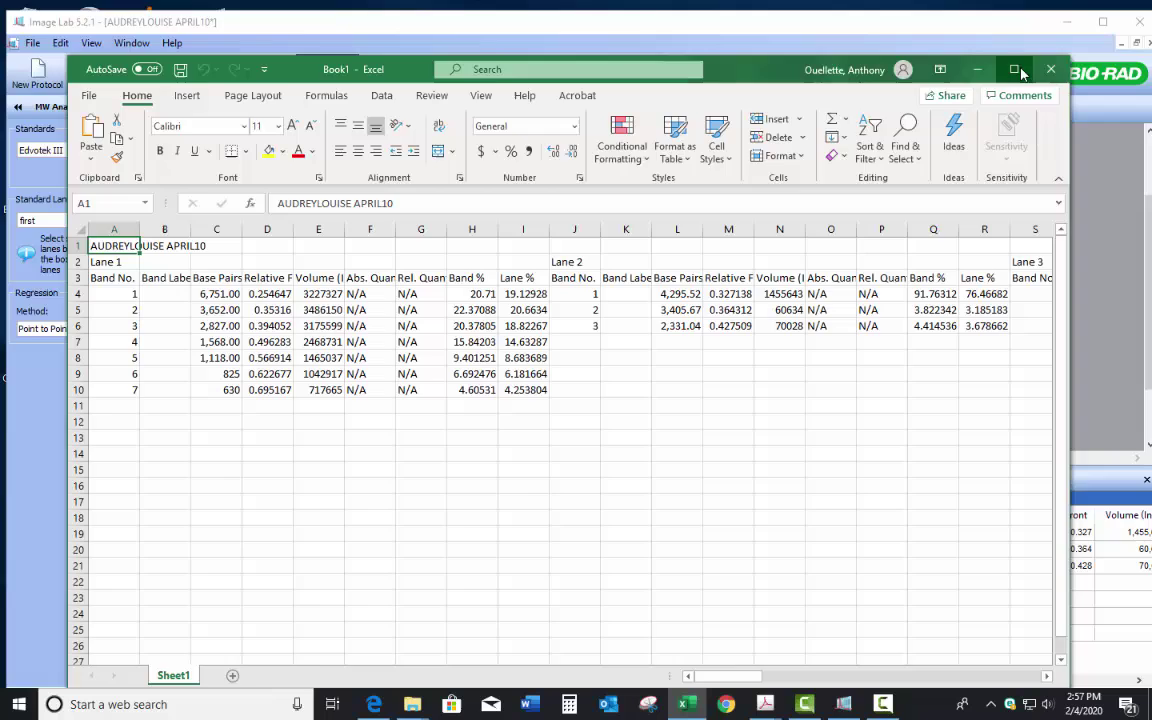
Review lane 1's base pair values (C4:C11) and the volume 3227327 in cell E4.
{"action": "double_click", "coordinate": [758, 66]}
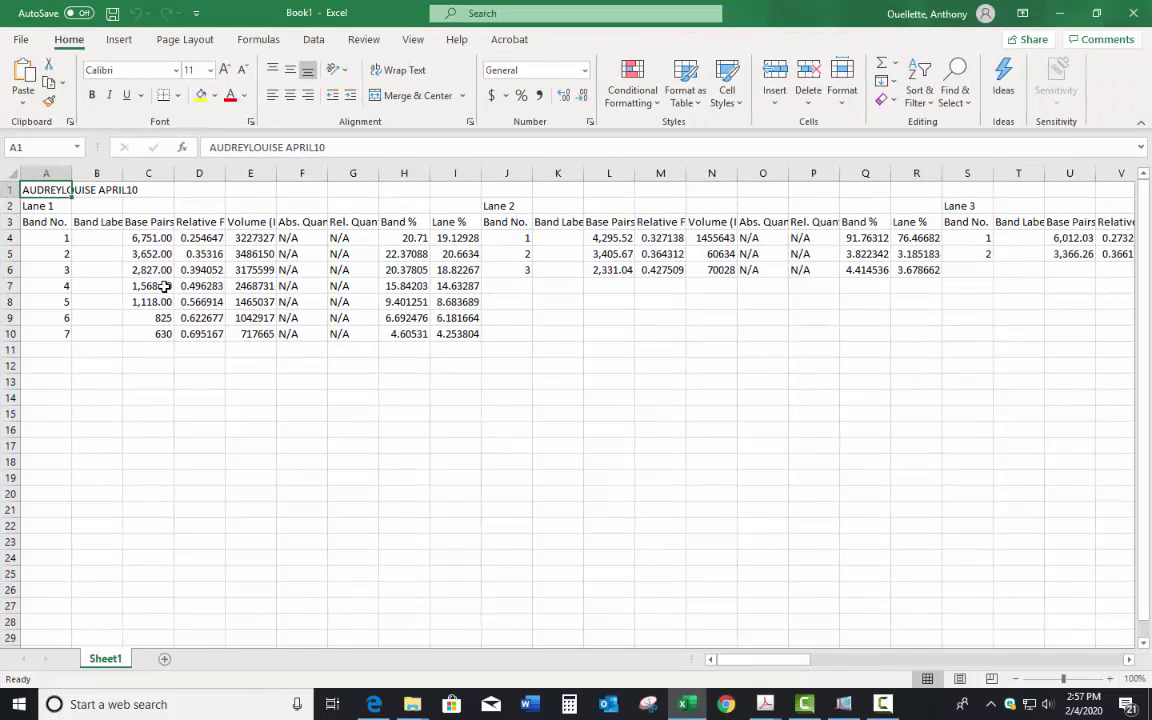
{"action": "left_click_drag", "start_coordinate": [143, 233], "coordinate": [150, 350]}
{"action": "left_click_drag", "start_coordinate": [388, 9], "coordinate": [804, 37]}
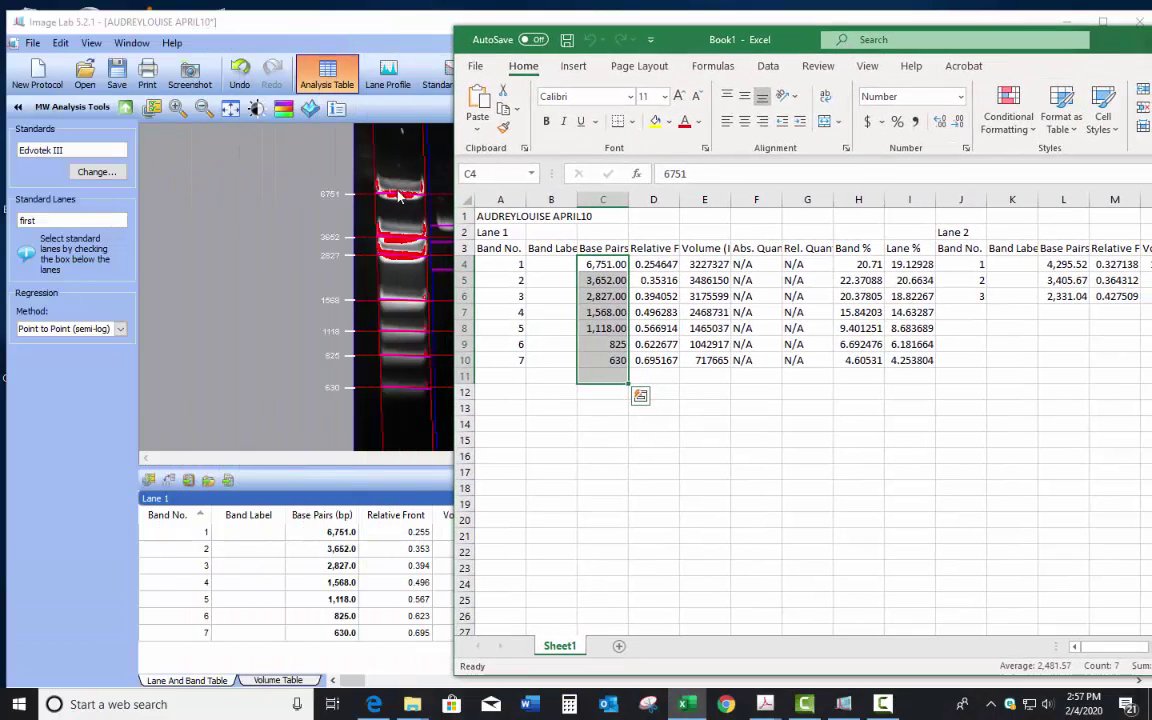
{"action": "mouse_move", "coordinate": [600, 312]}
{"action": "left_mouse_down"}
{"action": "mouse_move", "coordinate": [589, 267]}
{"action": "mouse_move", "coordinate": [637, 235]}
{"action": "mouse_move", "coordinate": [710, 265]}
{"action": "left_mouse_up"}
{"action": "left_click", "coordinate": [708, 265]}
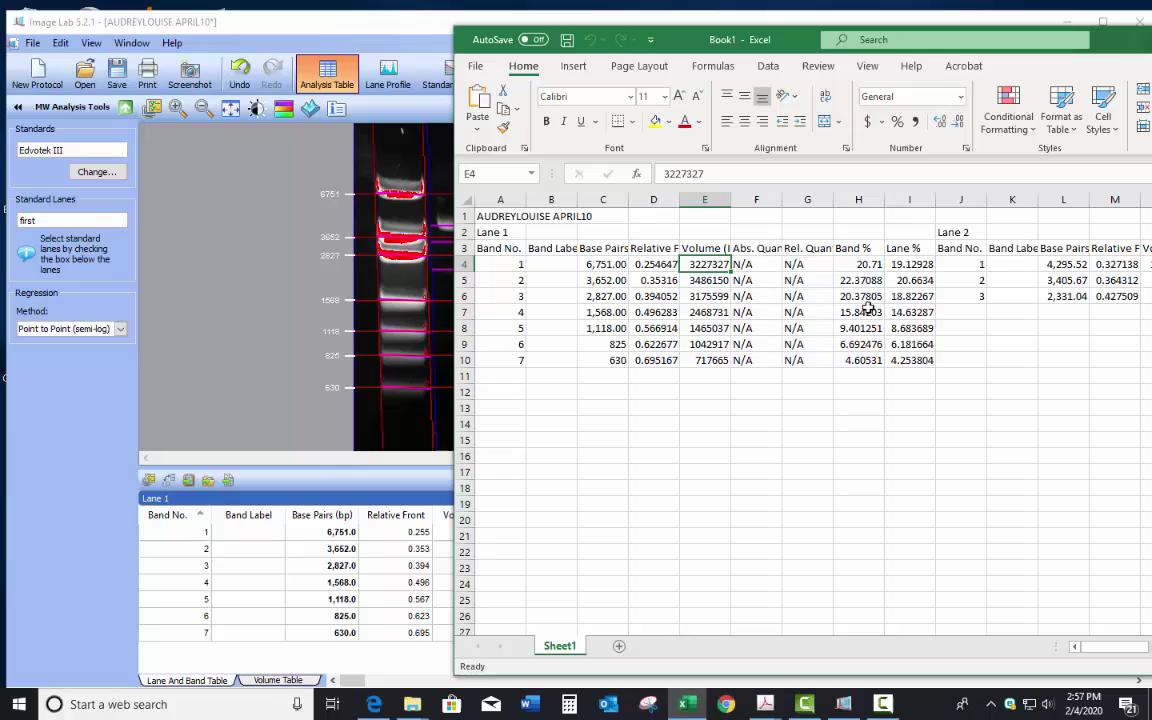
Place the spreadsheet over the gel and inspect Lane 2's band sizes, volume and percentage.
{"action": "left_click_drag", "start_coordinate": [1102, 37], "coordinate": [831, 364]}
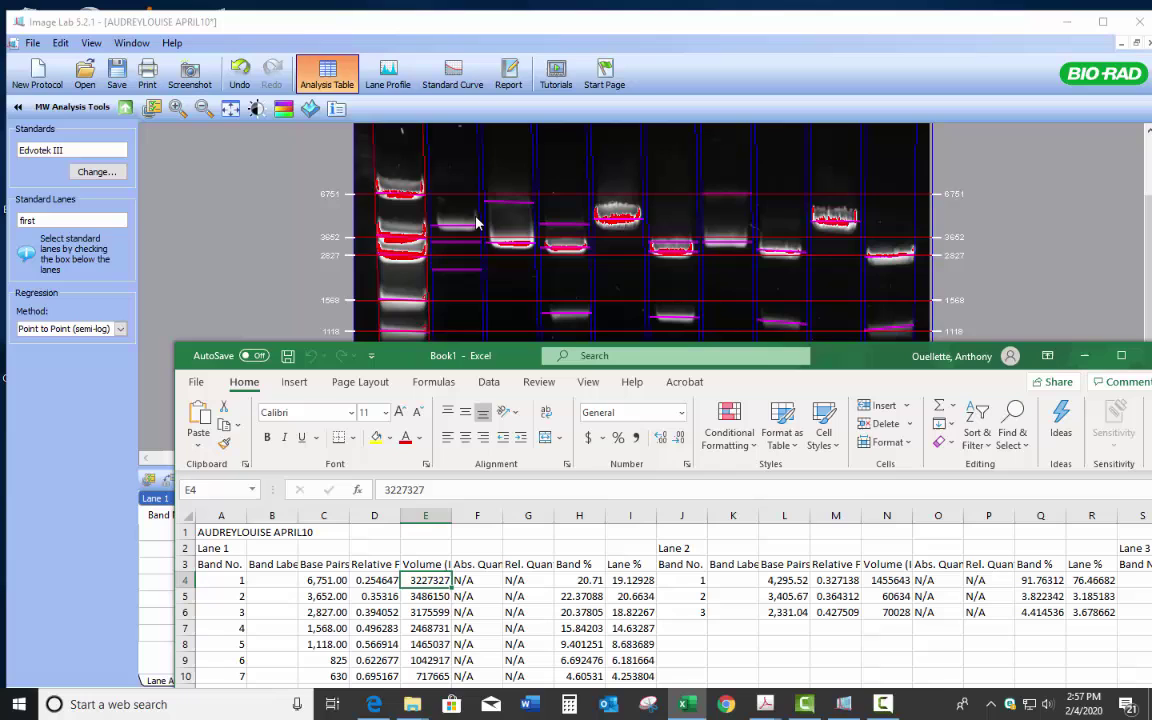
{"action": "left_click_drag", "start_coordinate": [864, 358], "coordinate": [760, 91]}
{"action": "left_click", "coordinate": [678, 311]}
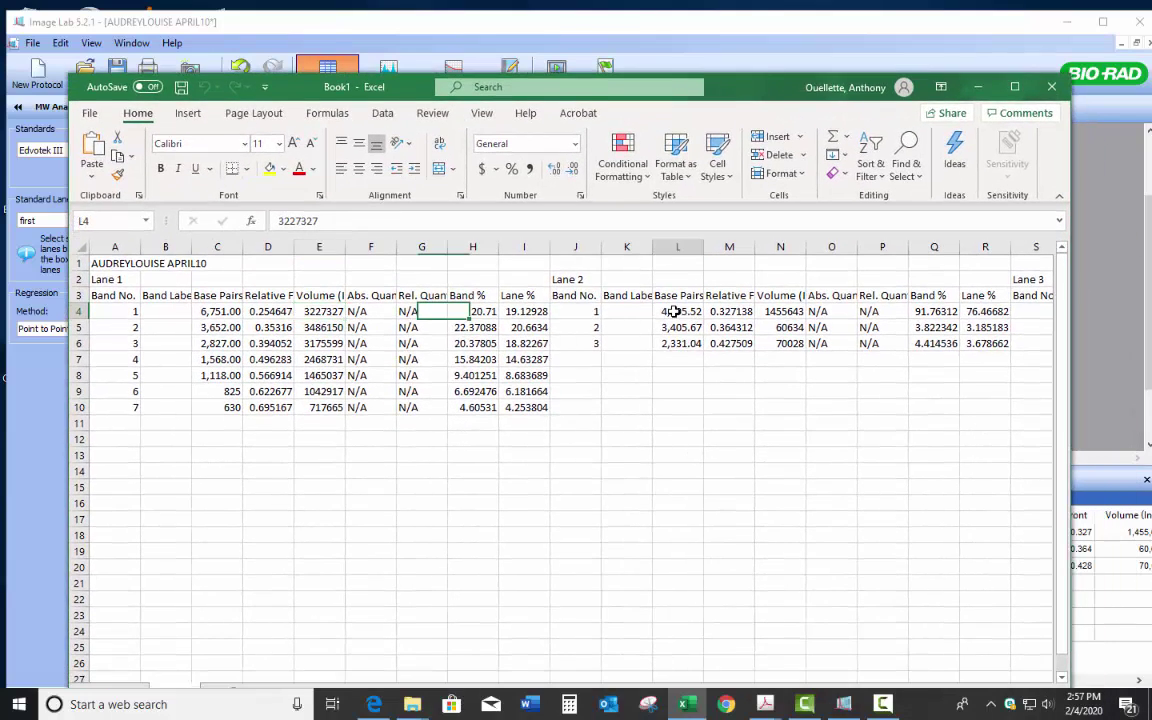
{"action": "left_click", "coordinate": [680, 327]}
{"action": "left_click", "coordinate": [679, 356]}
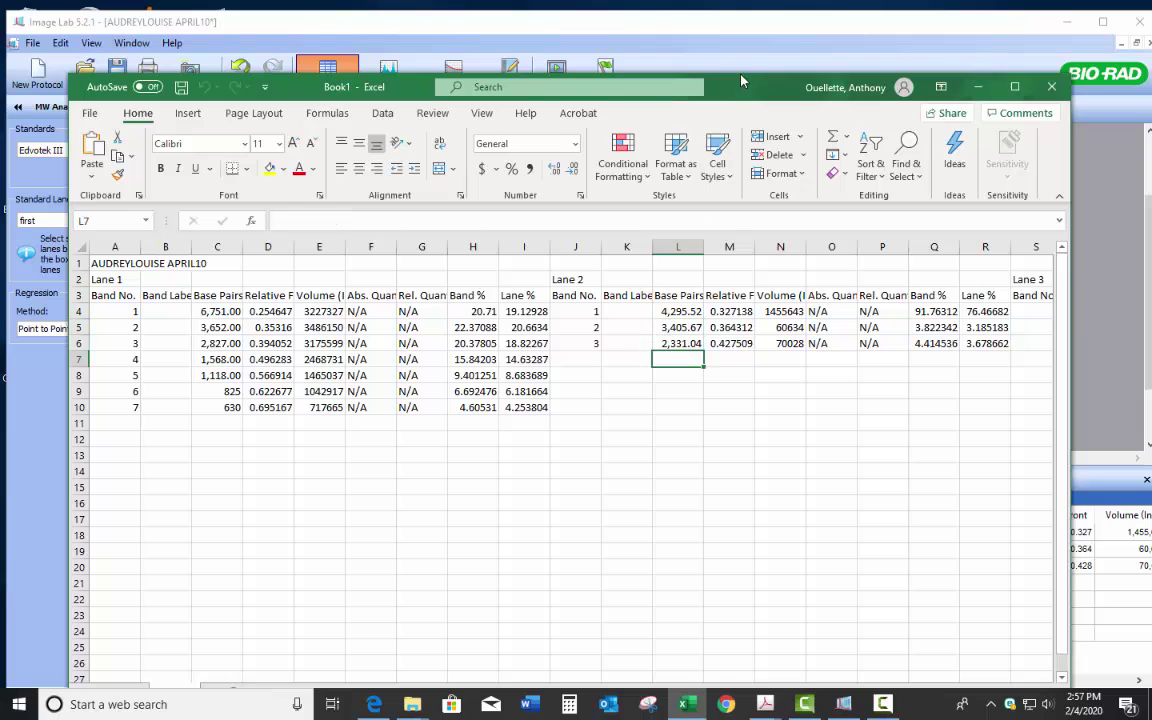
{"action": "left_click_drag", "start_coordinate": [740, 68], "coordinate": [717, 298]}
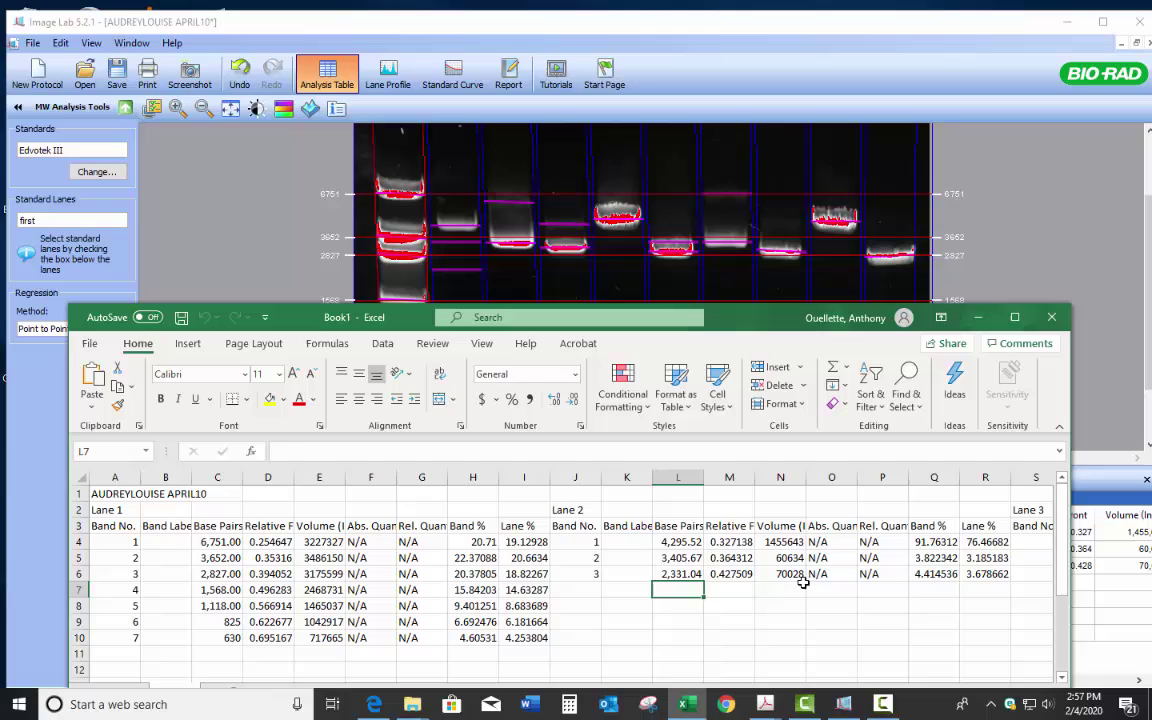
{"action": "left_click", "coordinate": [795, 542]}
{"action": "left_click", "coordinate": [928, 543]}
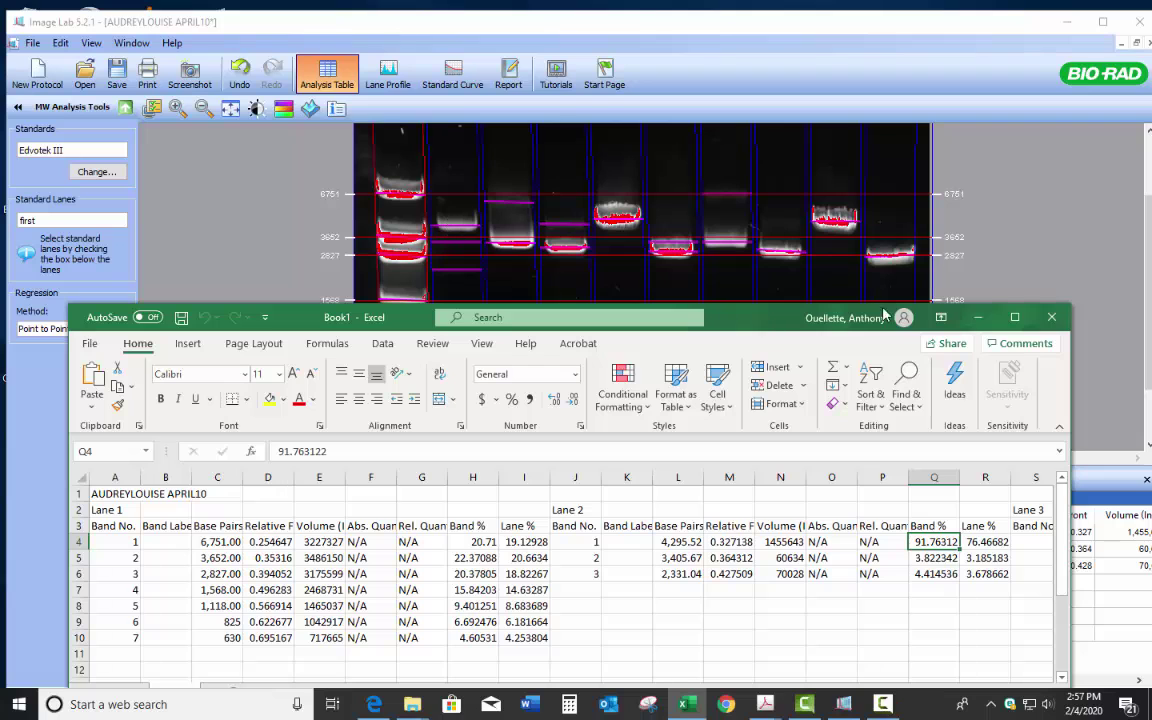
Maximize the spreadsheet, select Lane 6's three band sizes (AV4:AV6), and close the workbook.
{"action": "key", "text": "super+Up"}
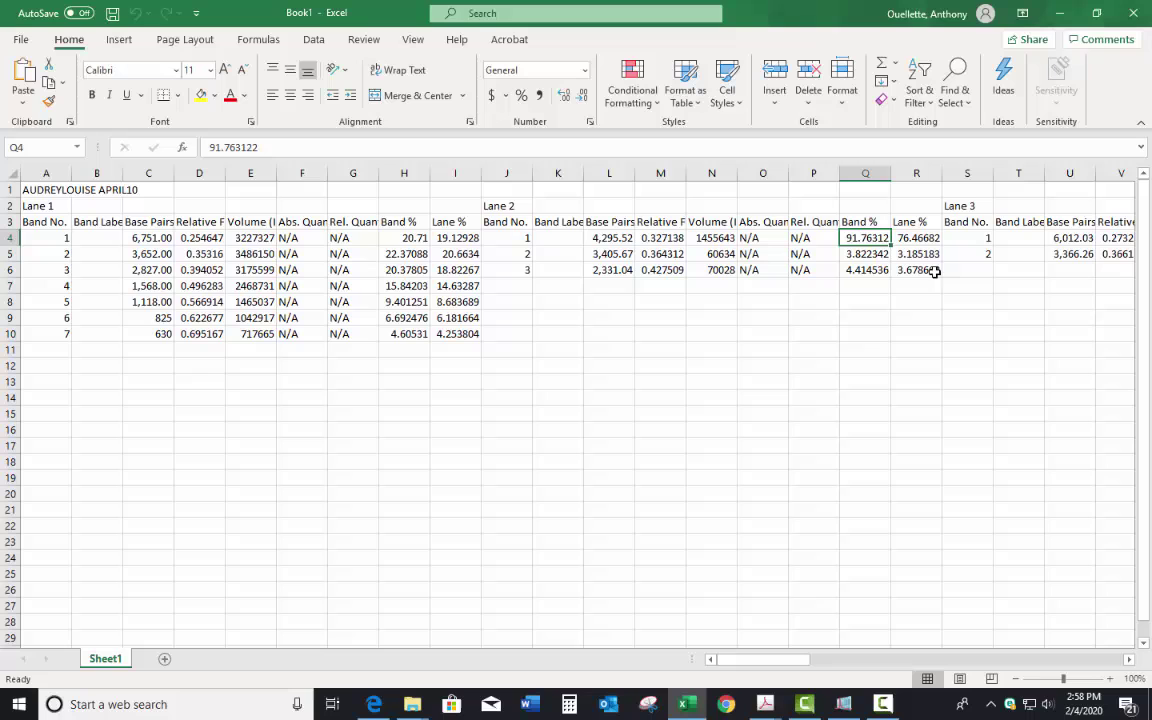
{"action": "left_click_drag", "start_coordinate": [797, 660], "coordinate": [935, 660]}
{"action": "left_click_drag", "start_coordinate": [864, 238], "coordinate": [862, 268]}
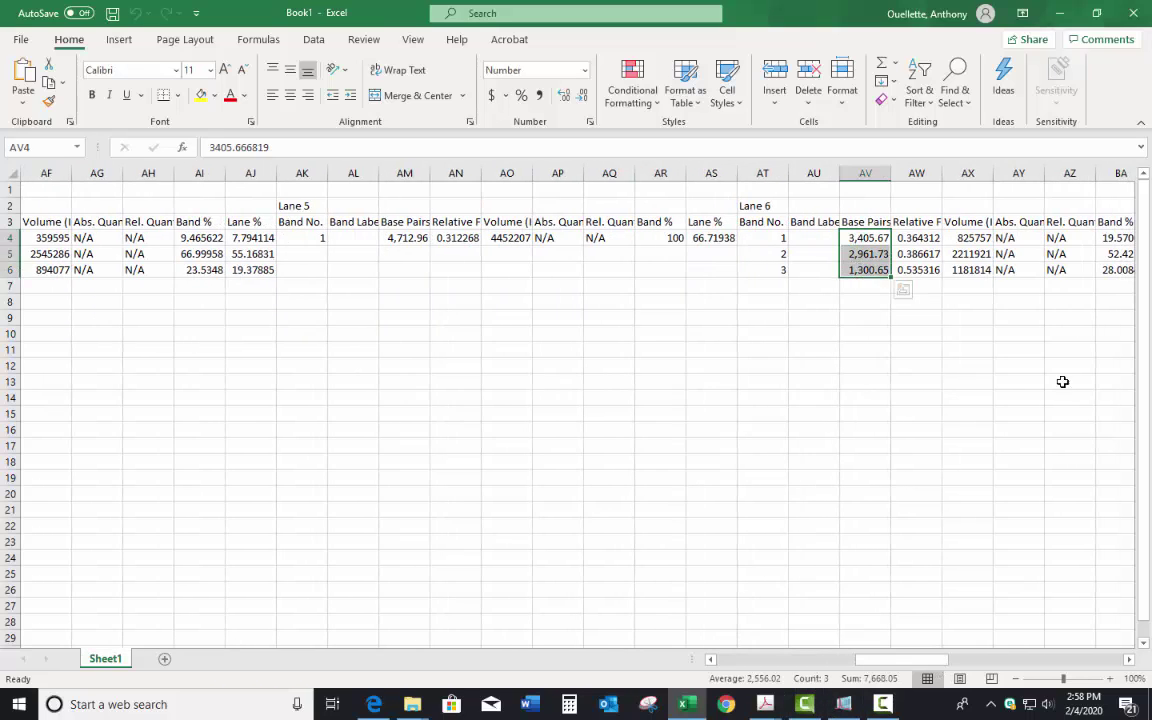
{"action": "left_click", "coordinate": [1133, 13]}
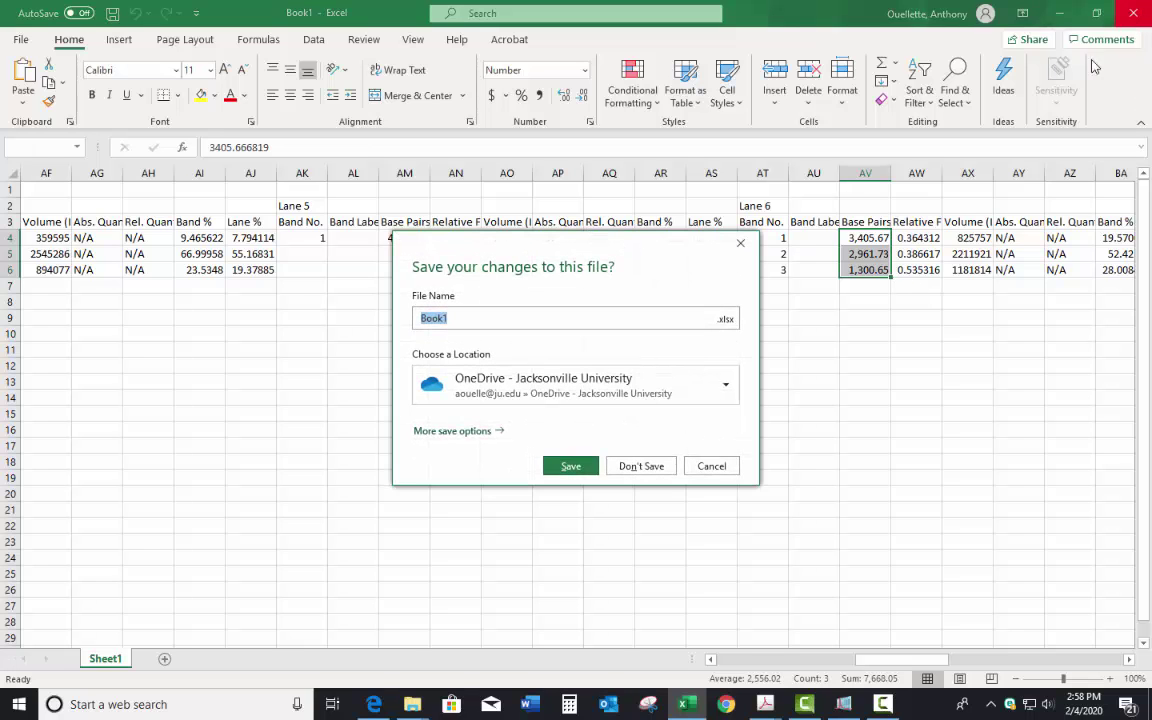
Discard the workbook, then export the gel for publication as a 600 dpi TIFF on the Desktop.
{"action": "left_click", "coordinate": [638, 467]}
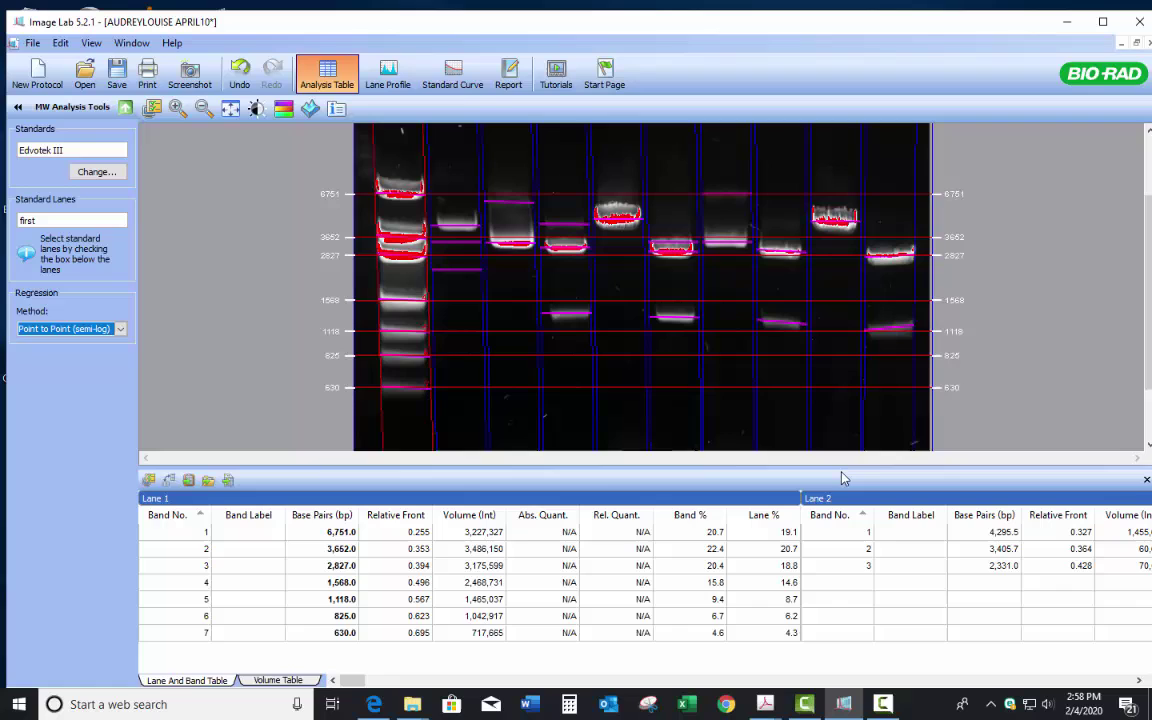
{"action": "left_click_drag", "start_coordinate": [838, 509], "coordinate": [846, 624]}
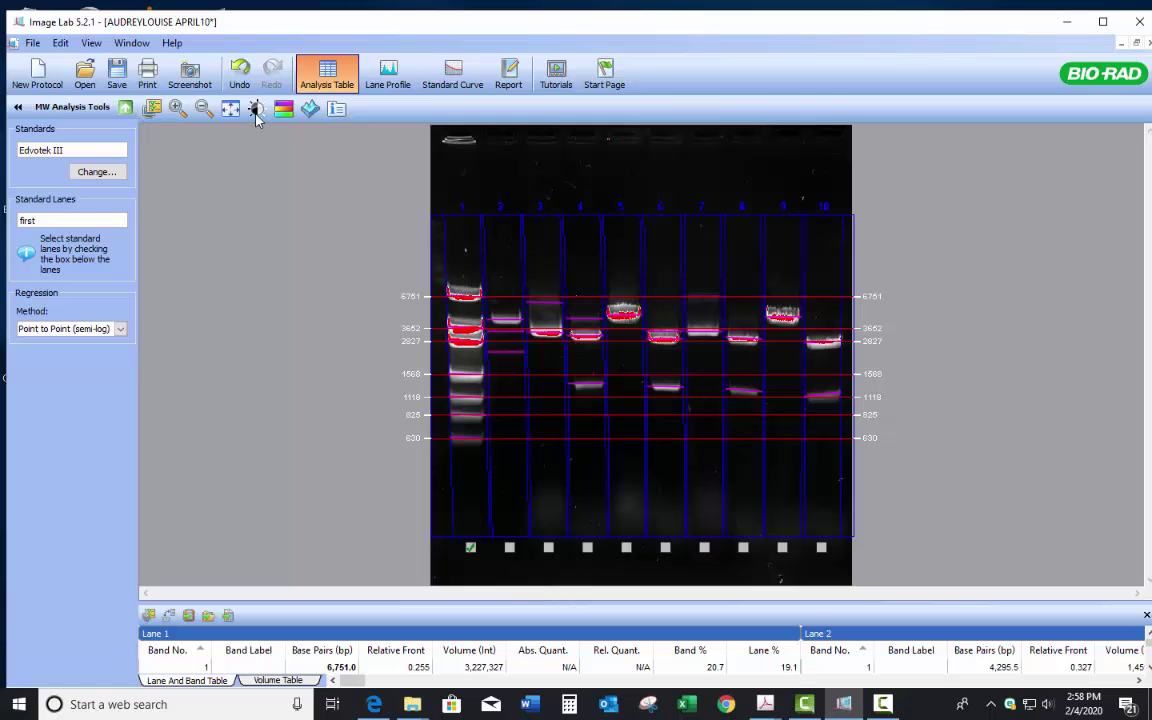
{"action": "left_click", "coordinate": [33, 44]}
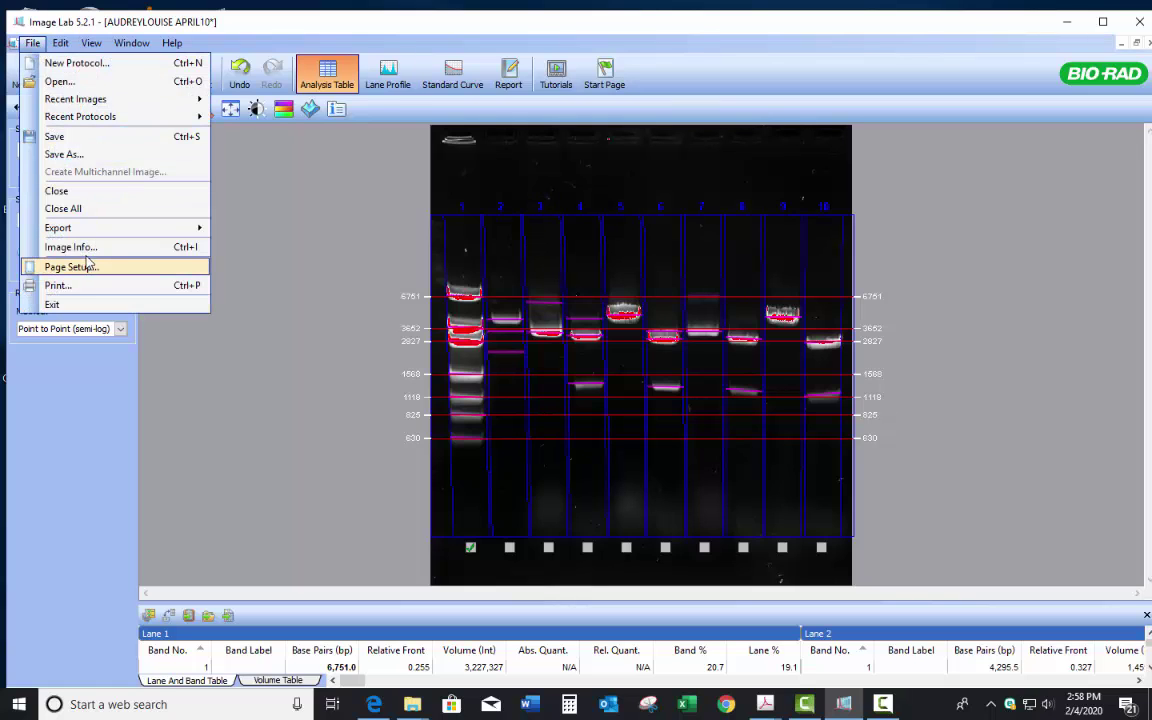
{"action": "mouse_move", "coordinate": [88, 229]}
{"action": "left_click", "coordinate": [232, 228]}
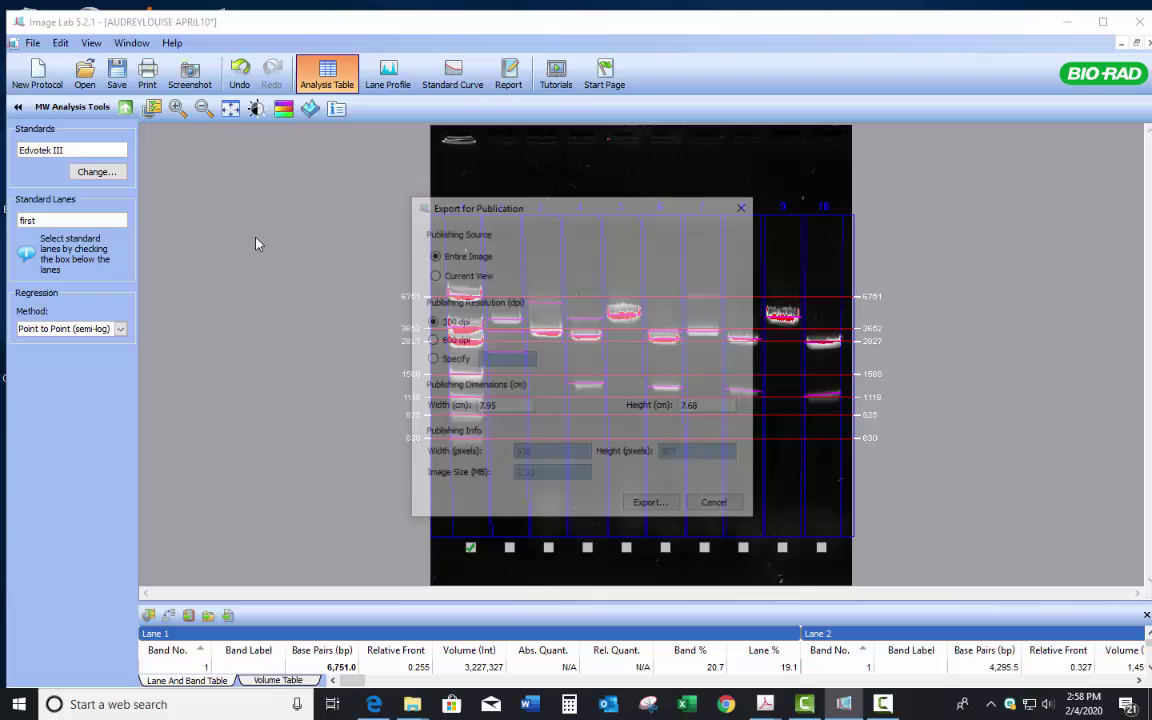
{"action": "left_click", "coordinate": [444, 341]}
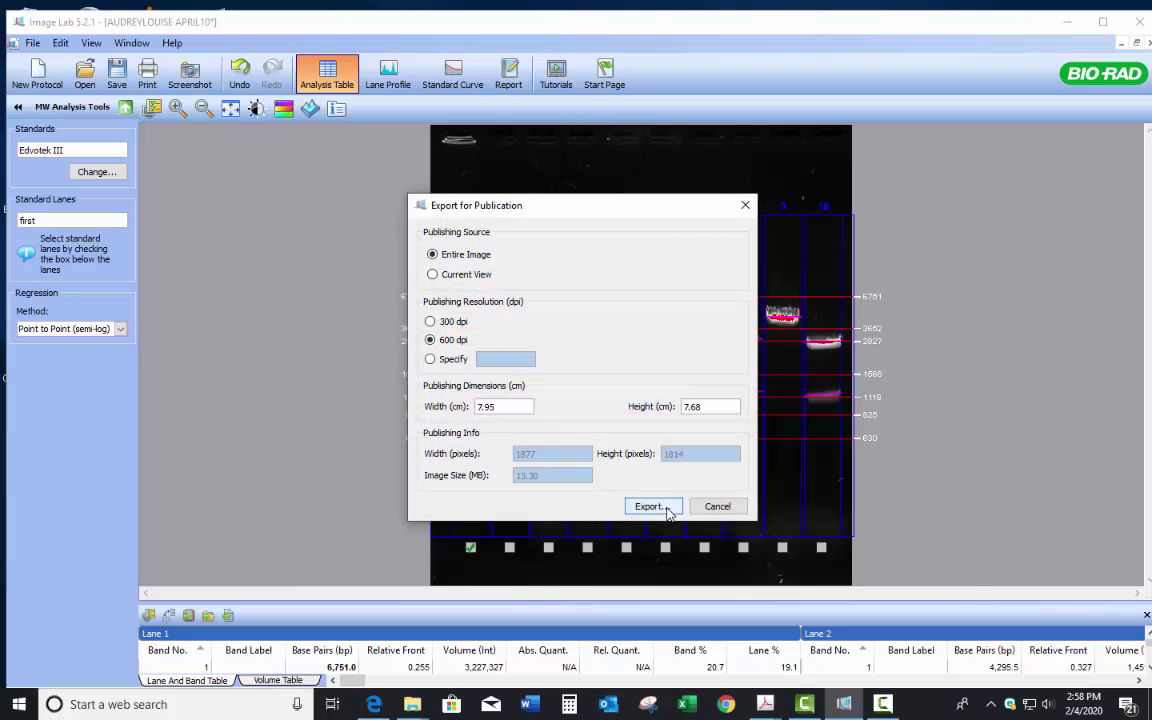
{"action": "left_click", "coordinate": [660, 506]}
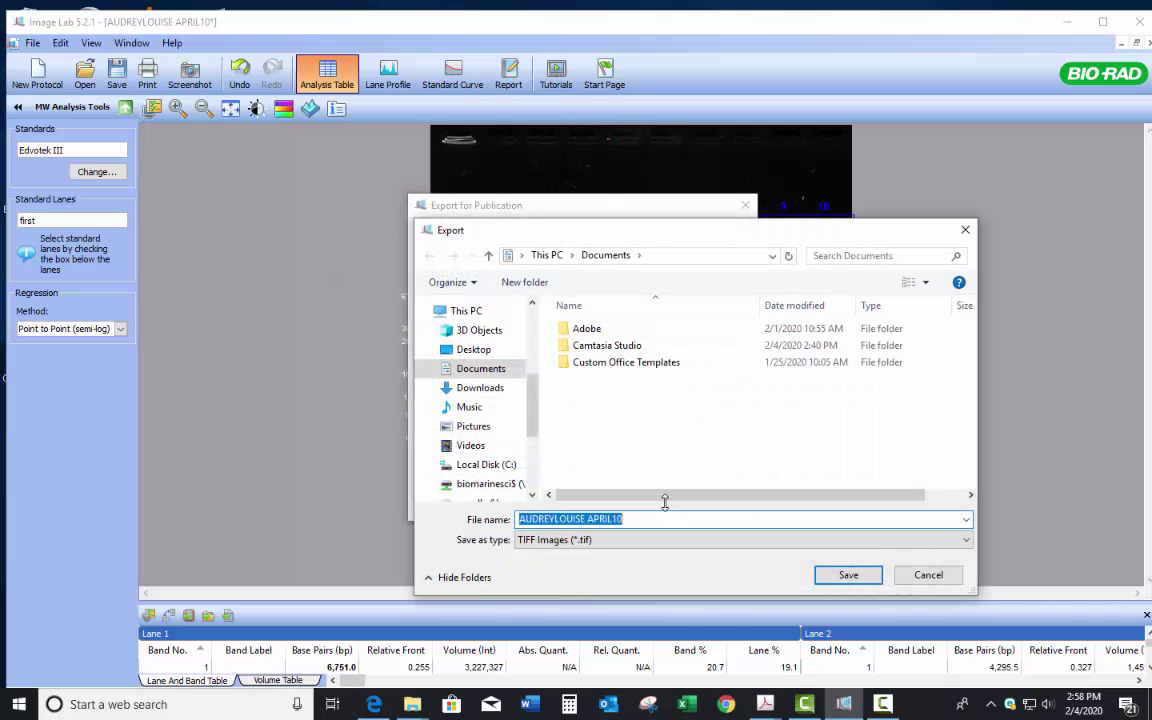
{"action": "left_click", "coordinate": [474, 349]}
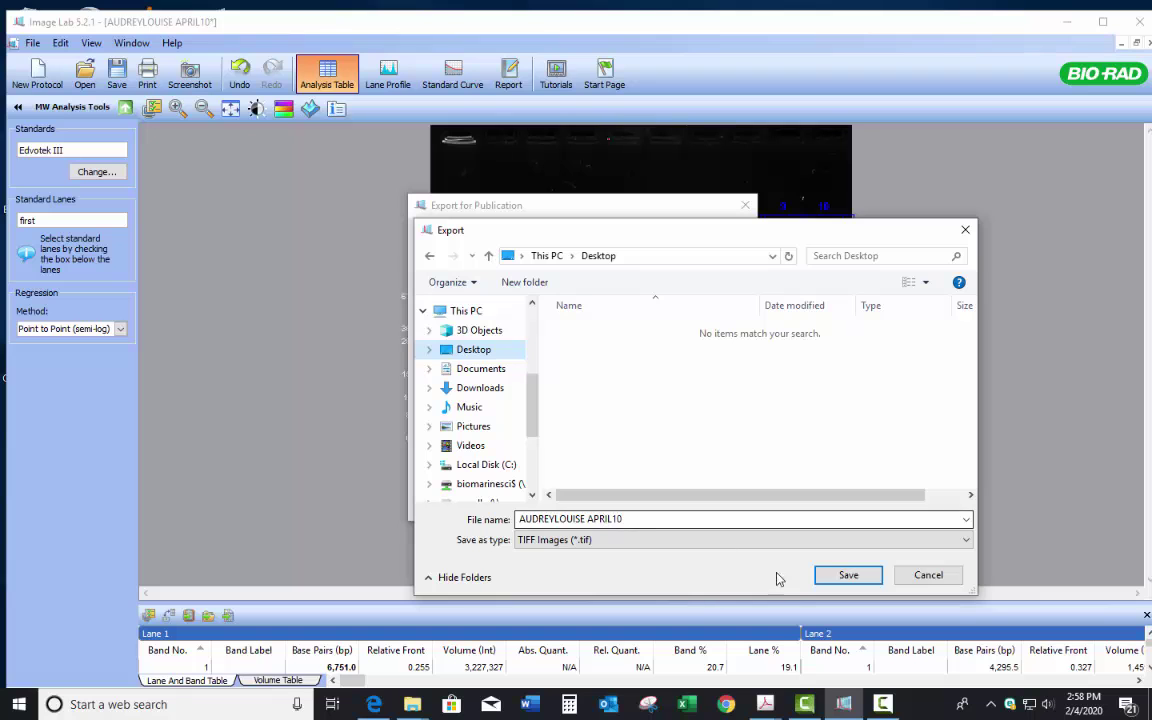
{"action": "left_click", "coordinate": [845, 576]}
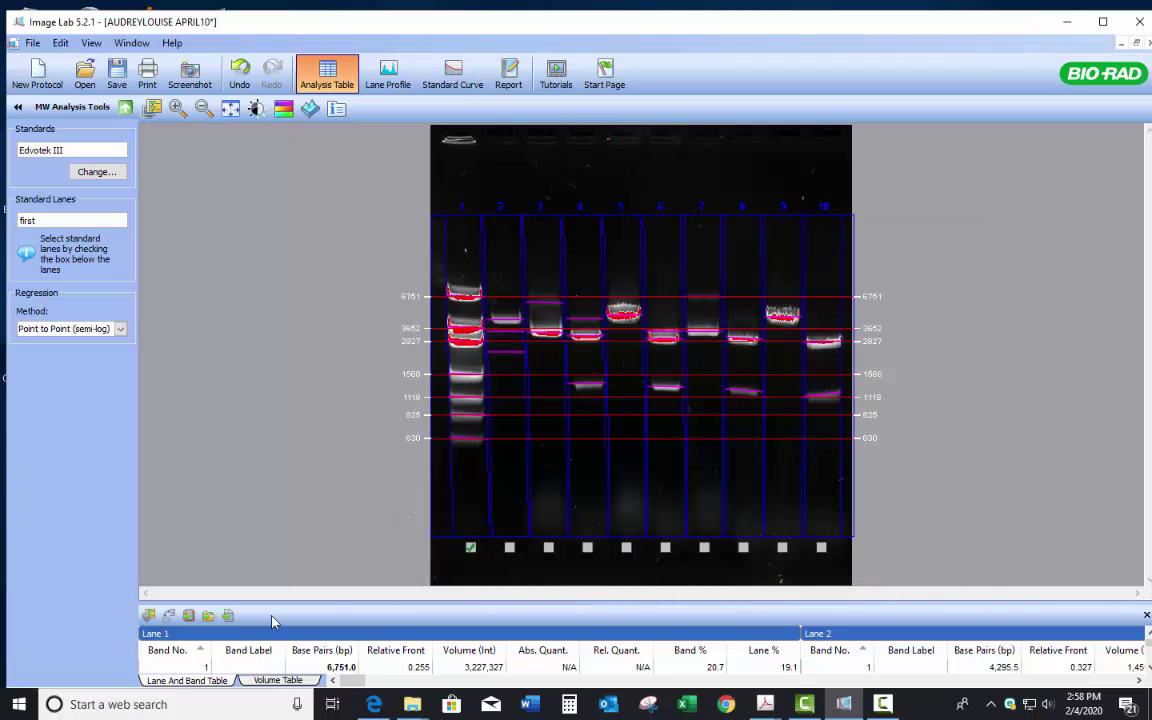
{"action": "left_click", "coordinate": [18, 704]}
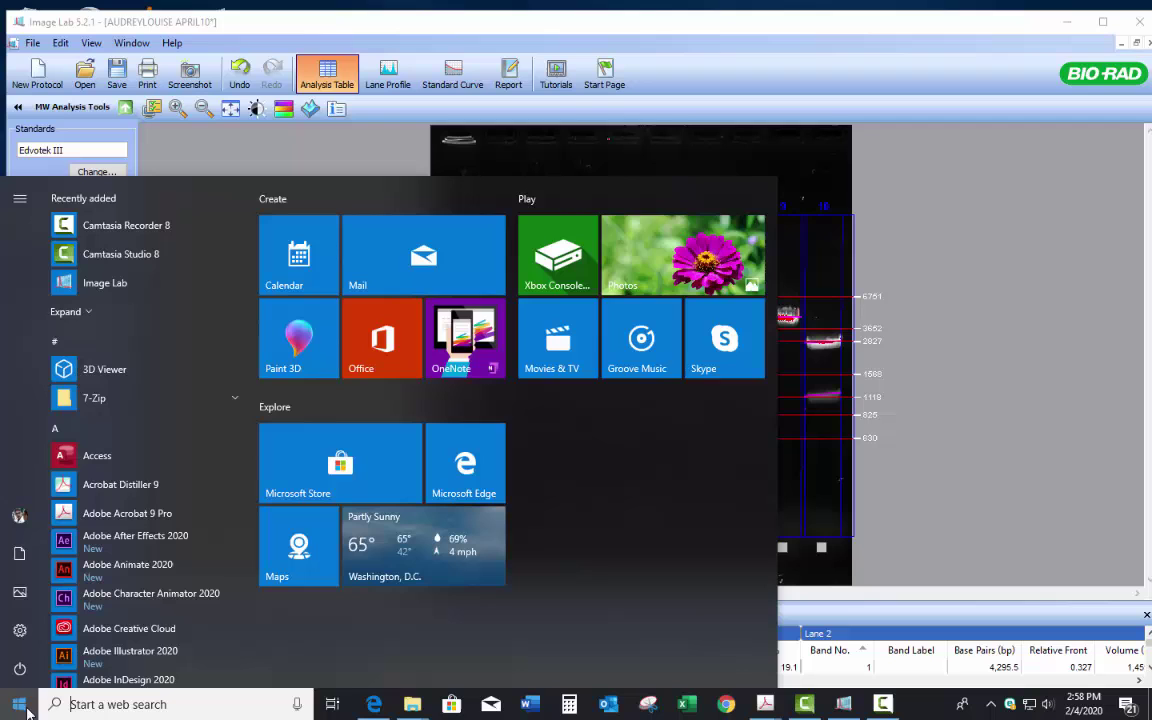
{"action": "mouse_move", "coordinate": [412, 704]}
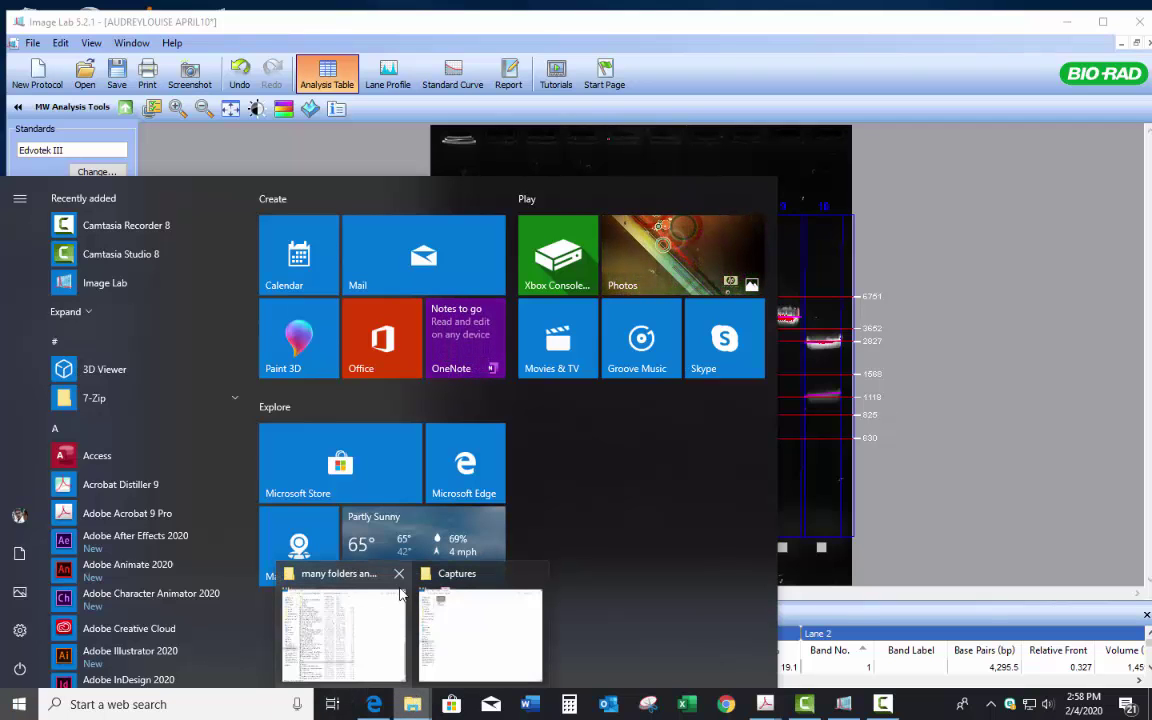
{"action": "left_click", "coordinate": [259, 170]}
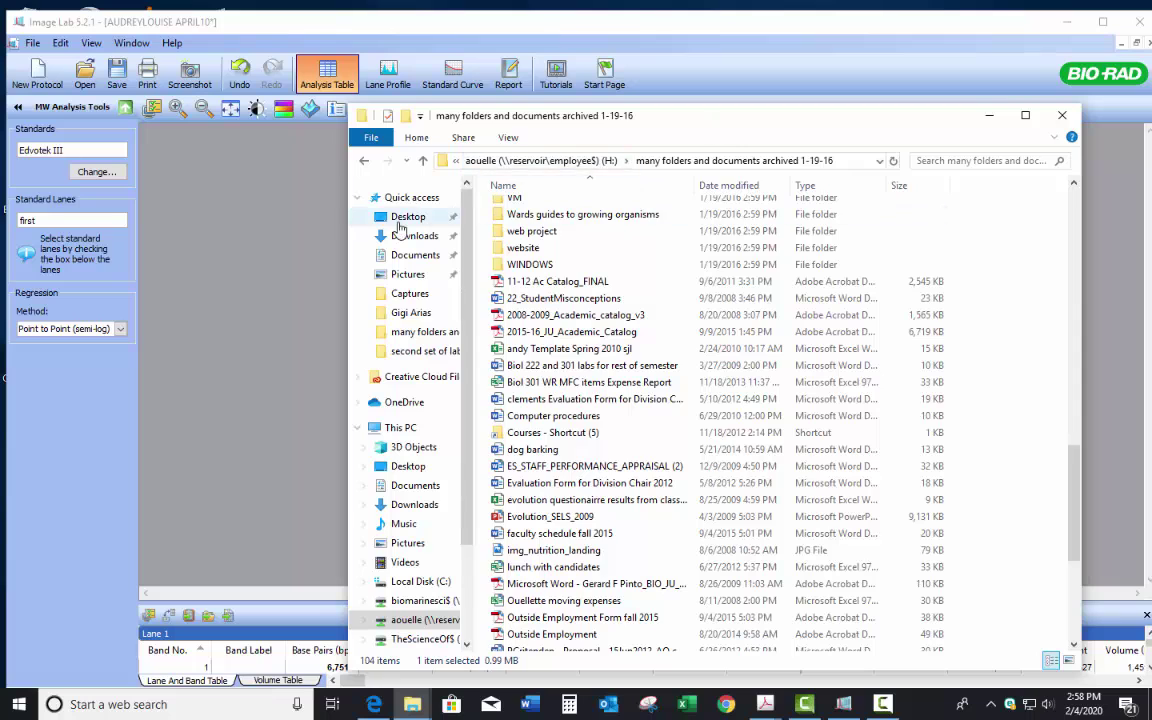
{"action": "left_click", "coordinate": [398, 222]}
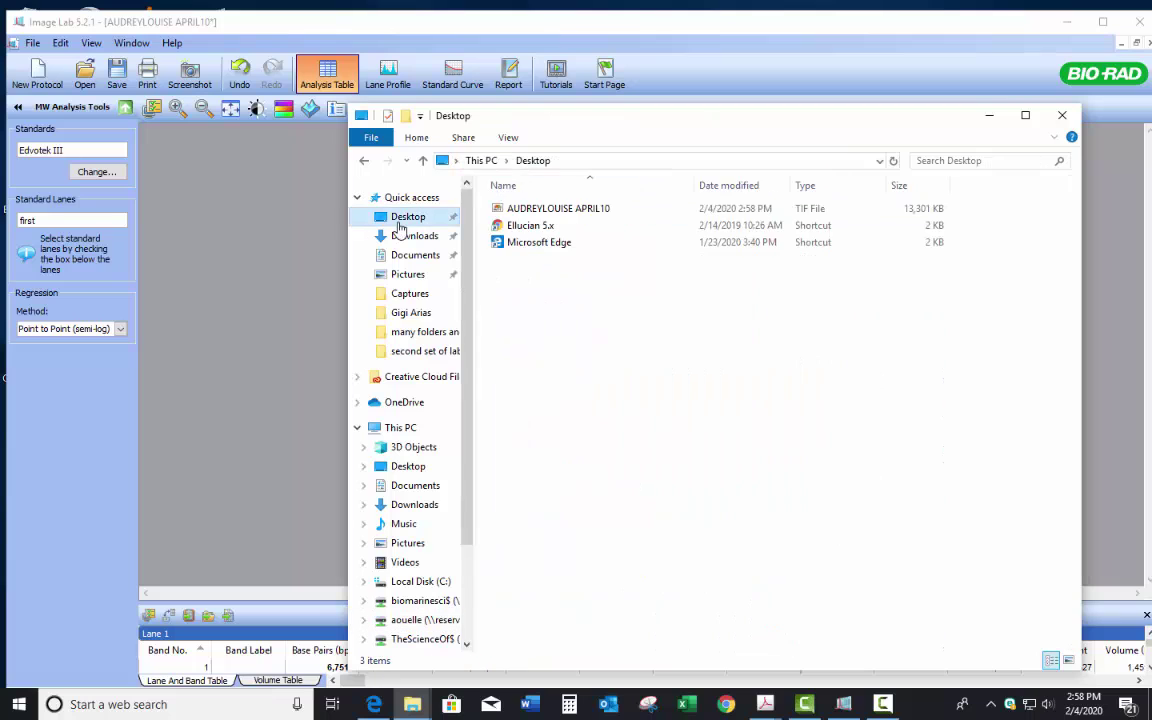
{"action": "left_click", "coordinate": [535, 210]}
{"action": "double_click", "coordinate": [535, 210]}
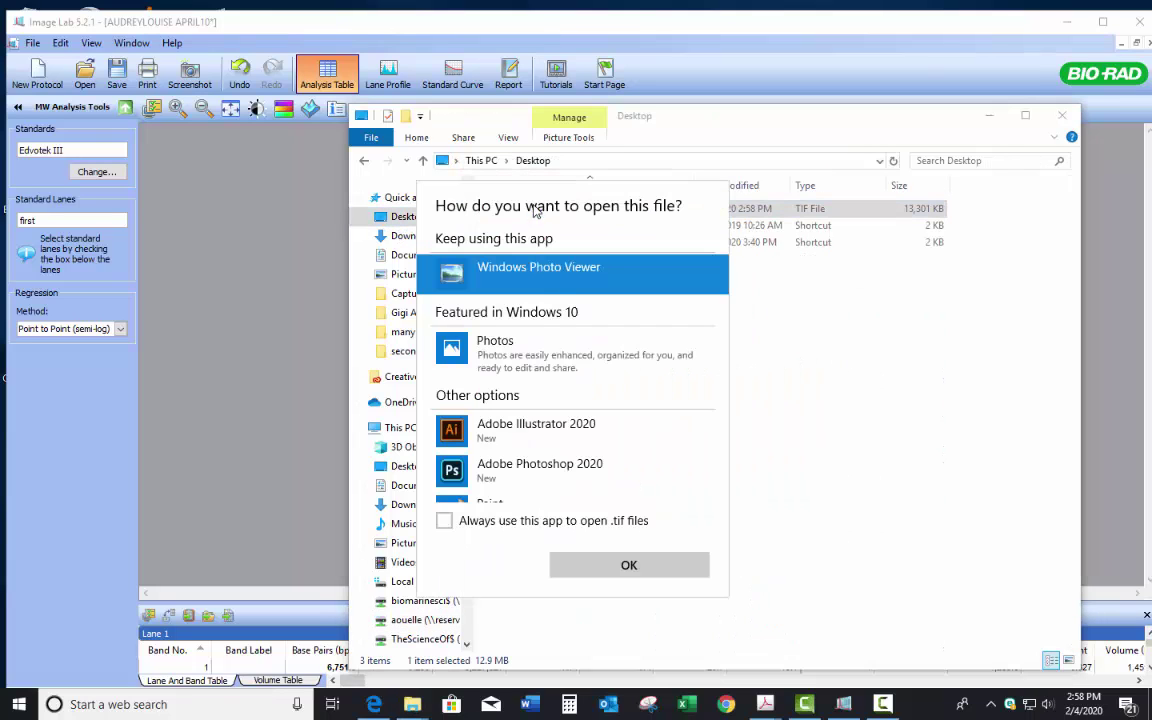
{"action": "left_click", "coordinate": [641, 571]}
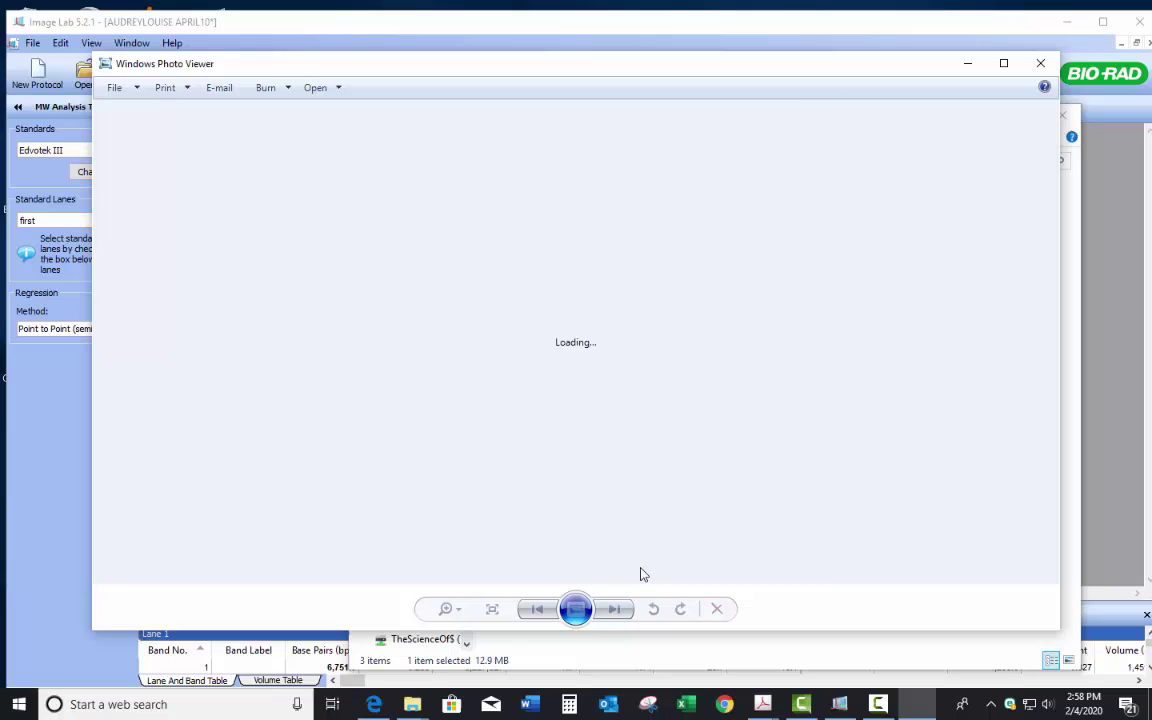
{"action": "scroll", "coordinate": [500, 415], "scroll_direction": "up", "scroll_amount": 1}
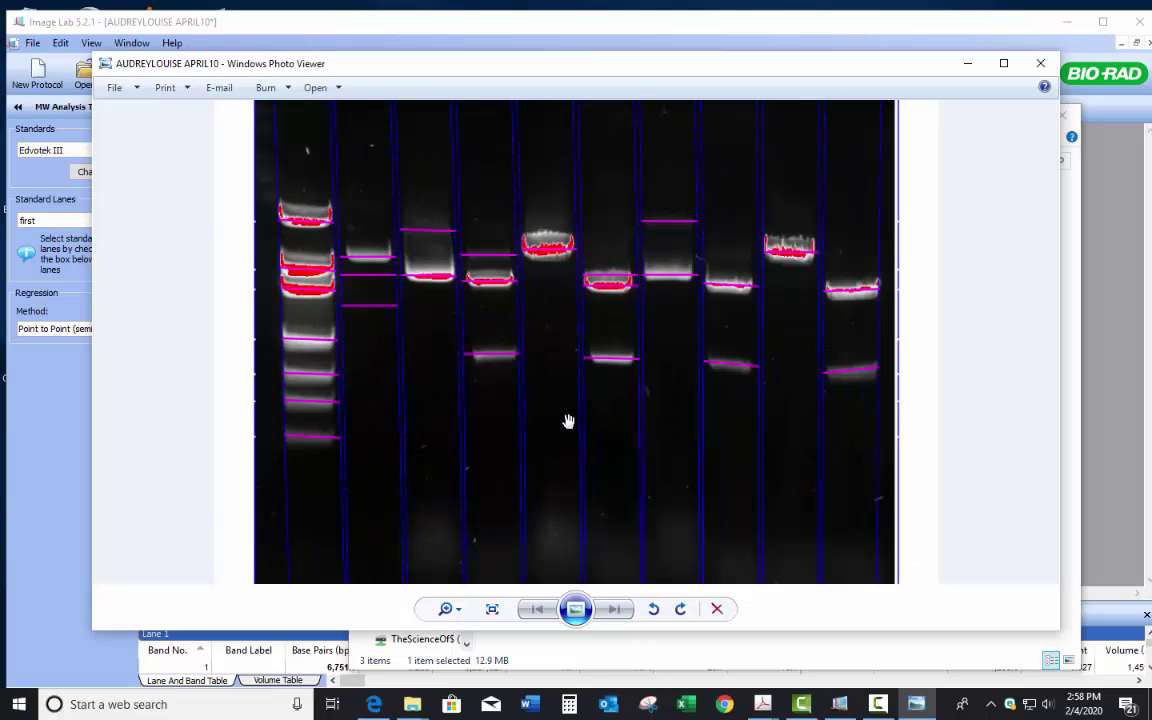
{"action": "scroll", "coordinate": [640, 310], "scroll_direction": "down", "scroll_amount": 1}
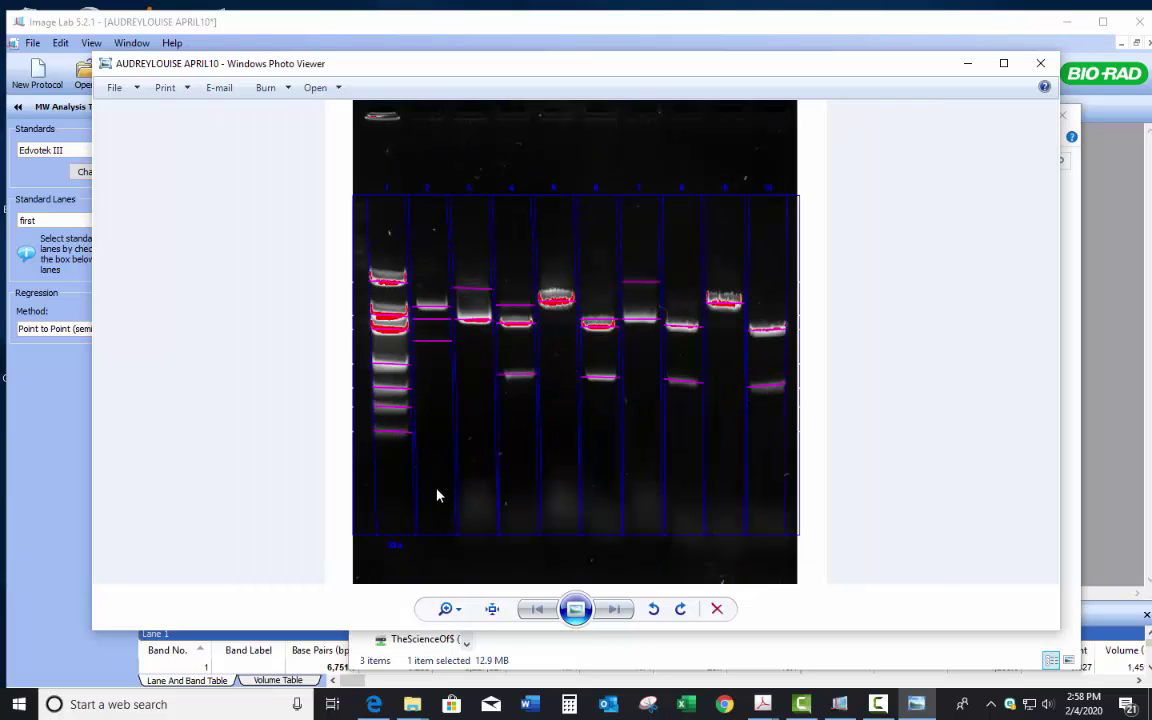
{"action": "left_click", "coordinate": [1040, 63]}
{"action": "left_click", "coordinate": [1057, 113]}
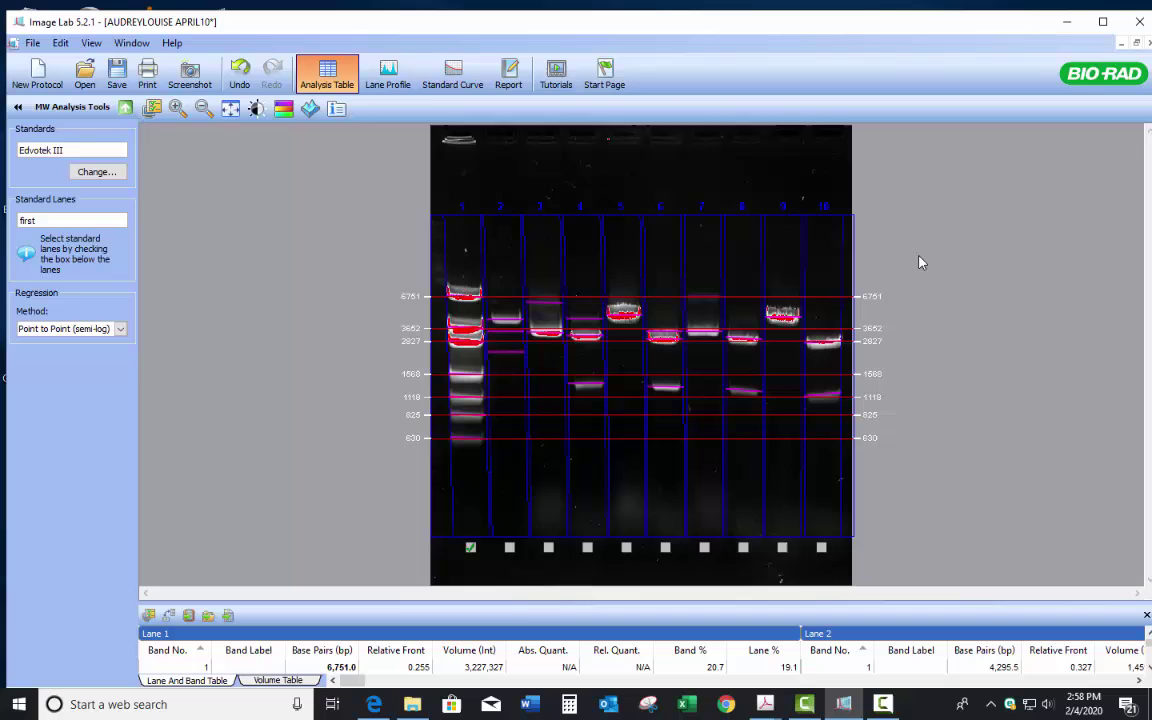
{"action": "left_click", "coordinate": [650, 706]}
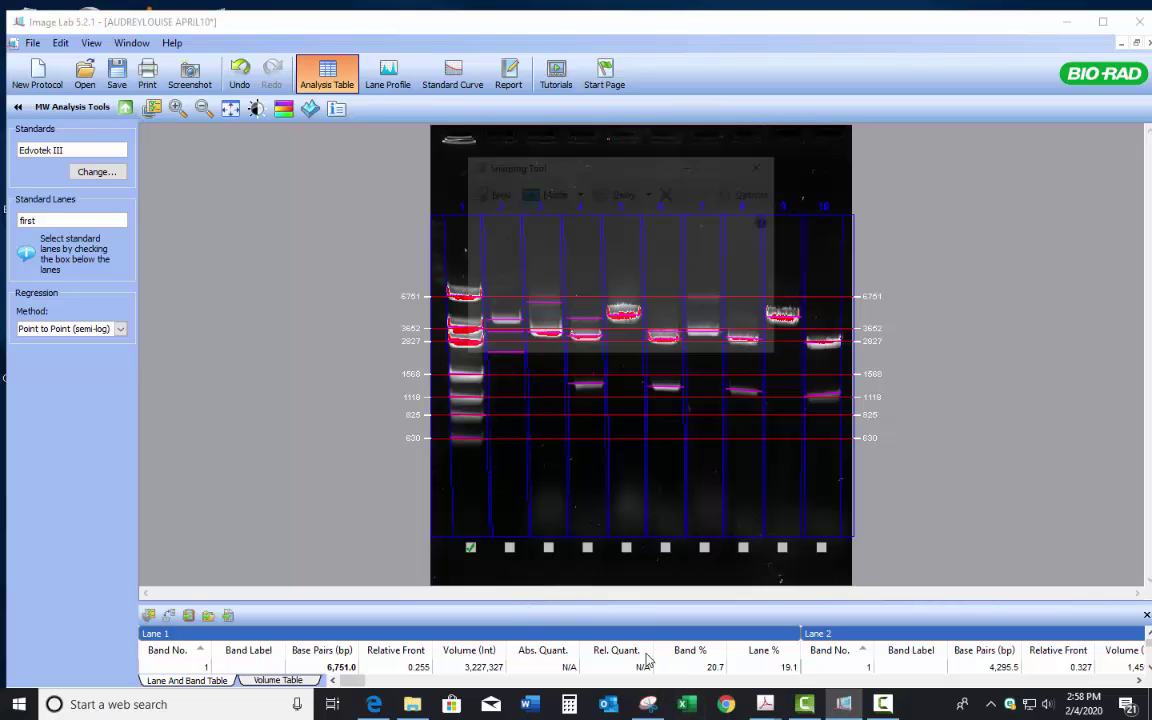
{"action": "left_click", "coordinate": [484, 193]}
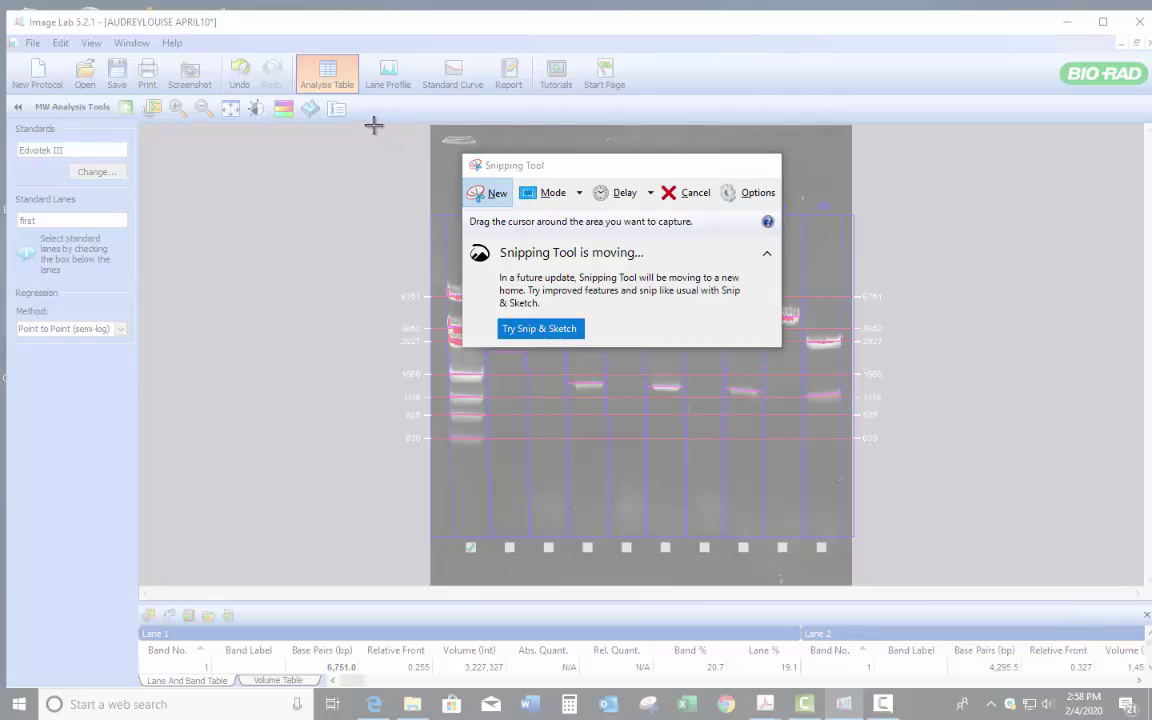
{"action": "left_click_drag", "start_coordinate": [374, 124], "coordinate": [904, 574]}
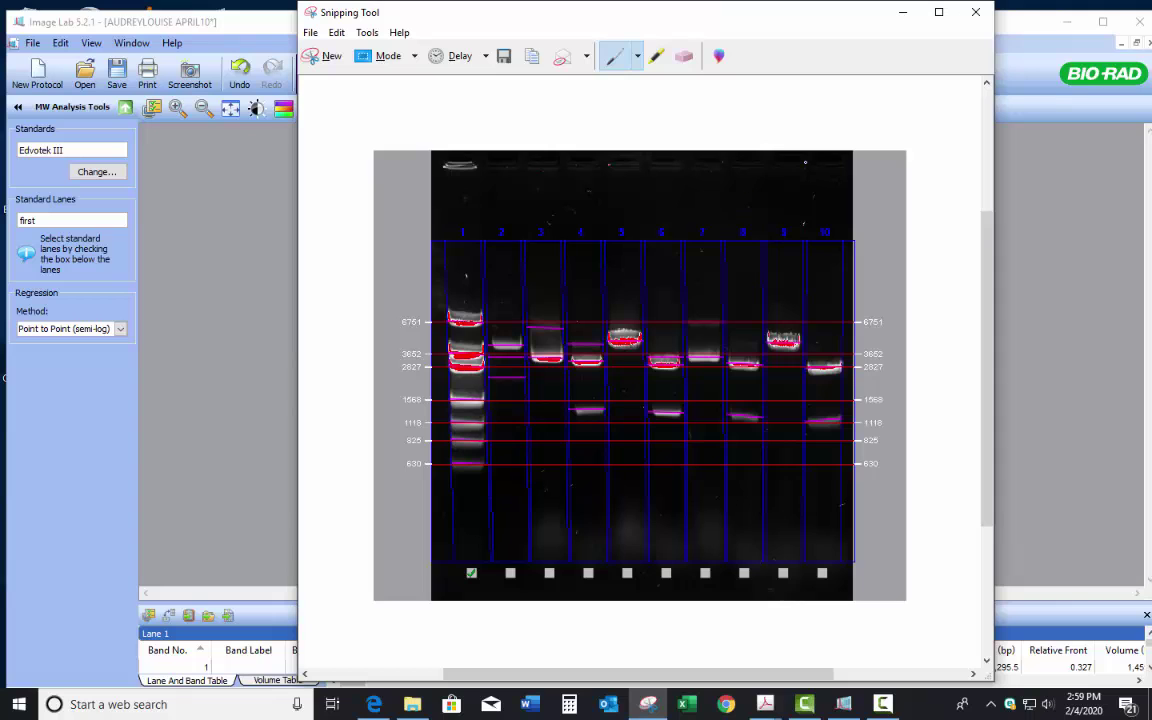
{"action": "left_click", "coordinate": [976, 12]}
{"action": "left_click", "coordinate": [716, 363]}
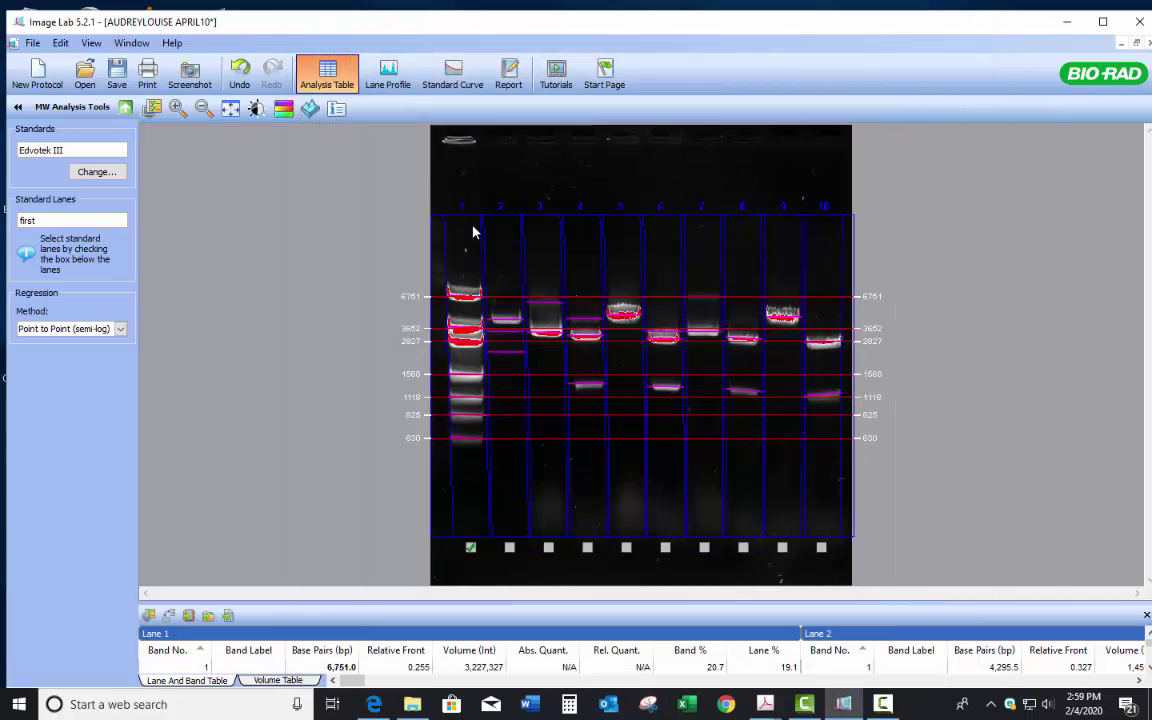
Stop using lane 1 as the standard in MW Analysis Tools and inspect lanes 2, 4 and 5.
{"action": "left_click", "coordinate": [126, 108]}
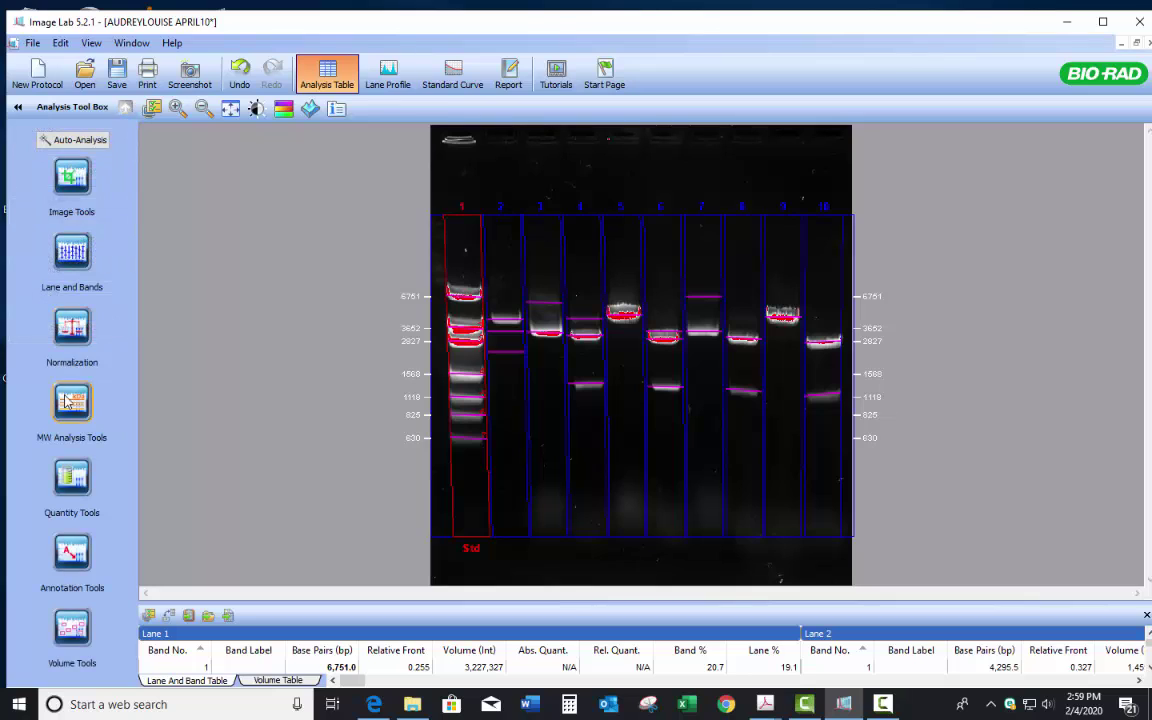
{"action": "left_click", "coordinate": [66, 401]}
{"action": "left_click", "coordinate": [470, 548]}
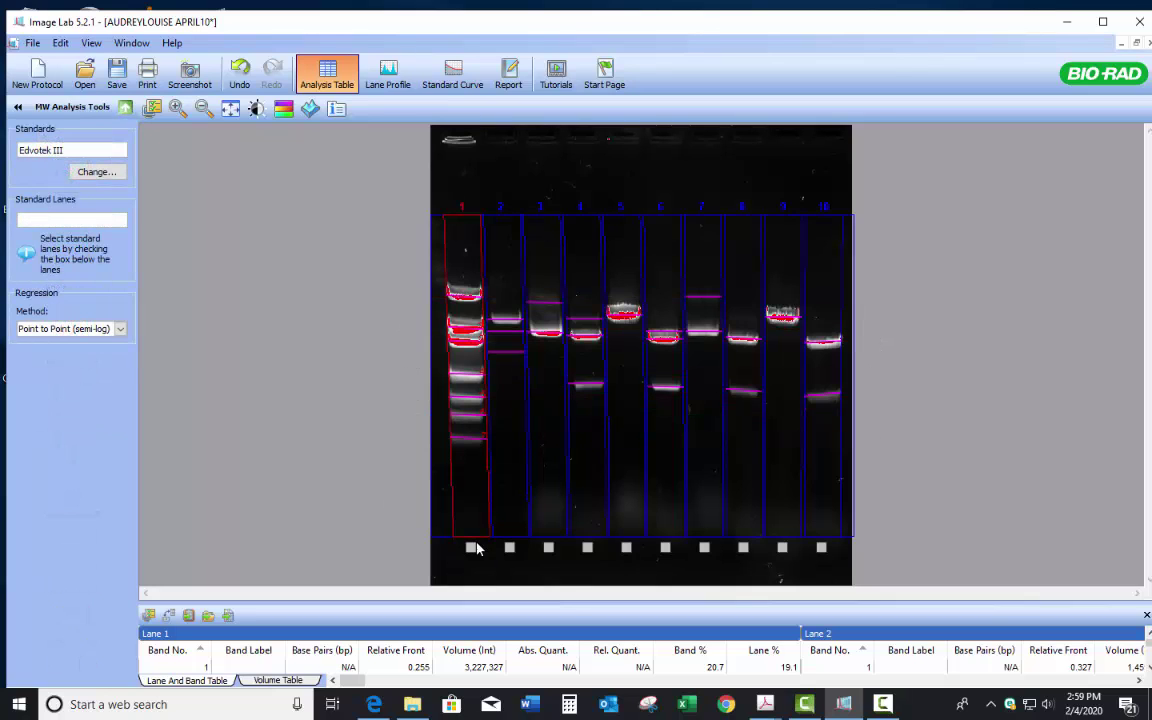
{"action": "left_click", "coordinate": [507, 230]}
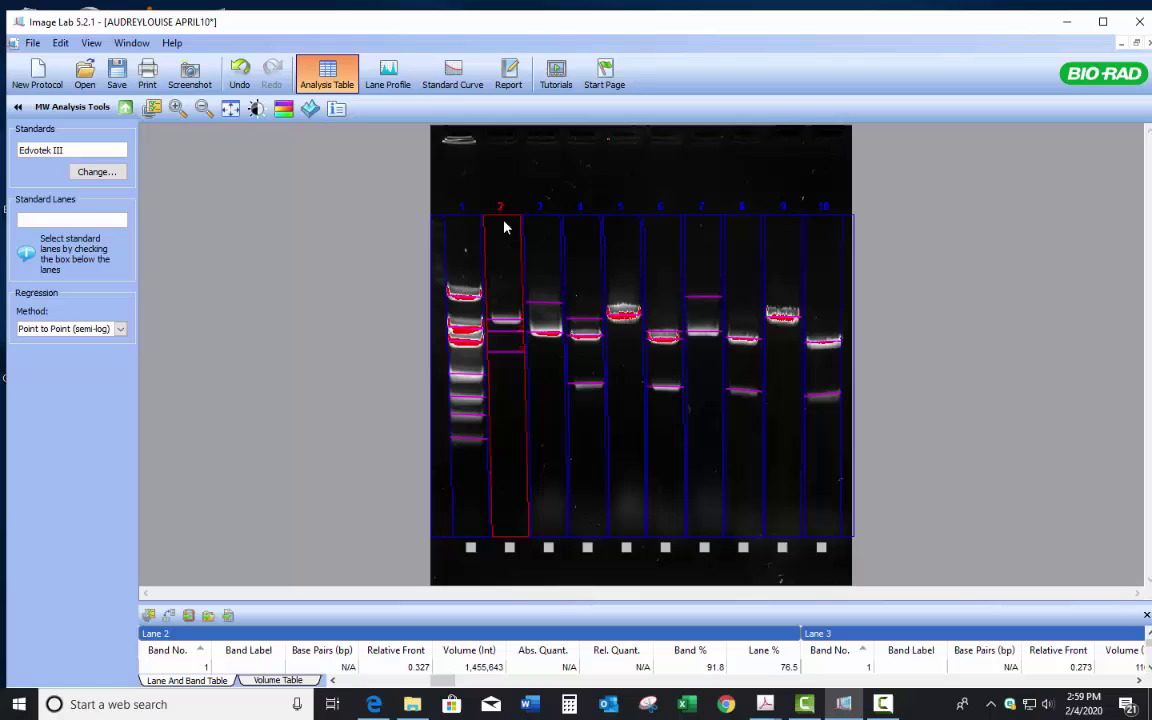
{"action": "left_click", "coordinate": [592, 316]}
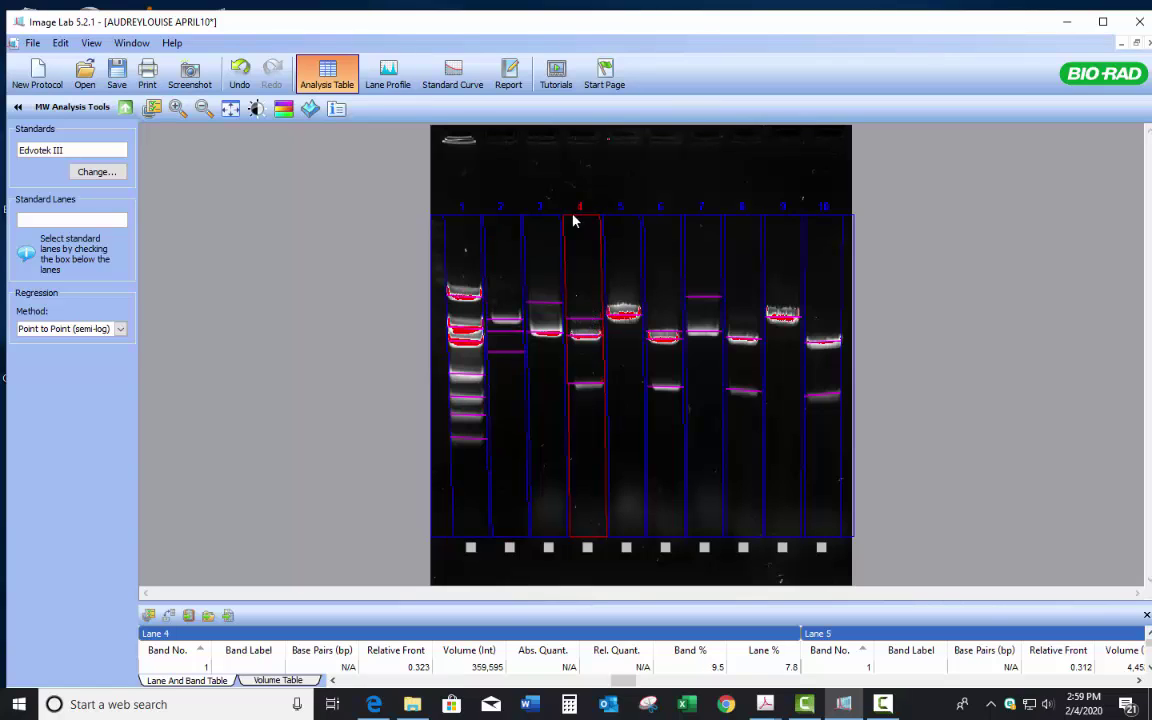
{"action": "left_click", "coordinate": [632, 224]}
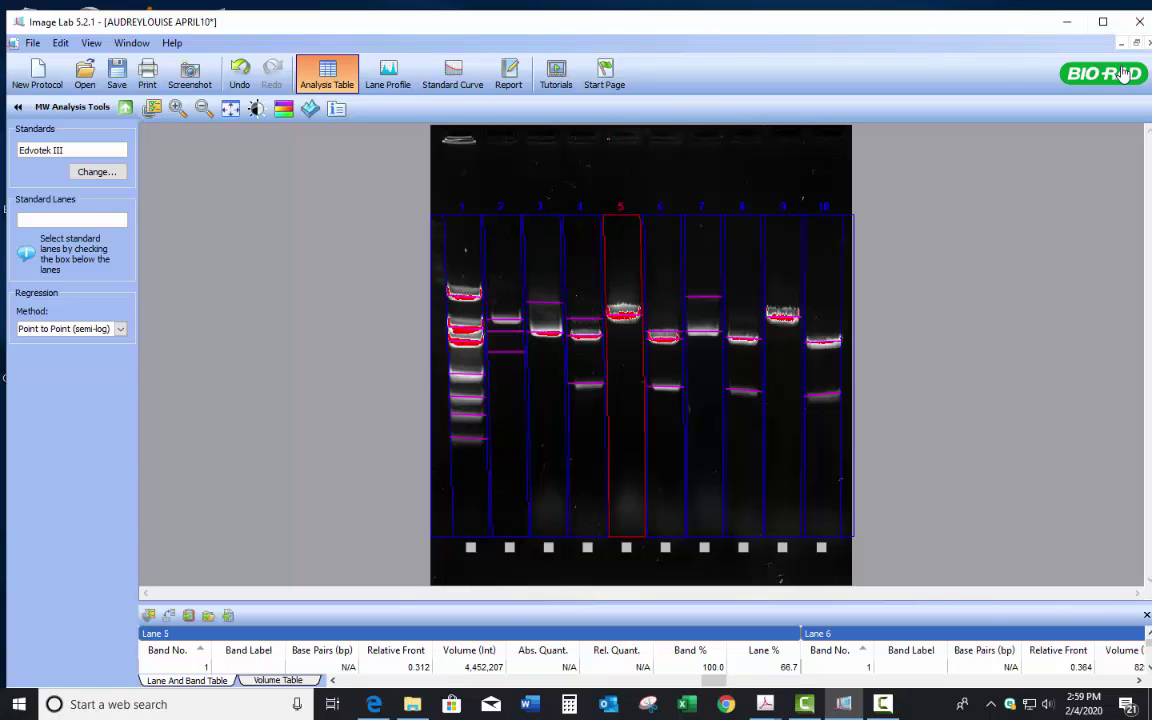
Close the gel without saving and reopen the original unannotated .1sc gel file.
{"action": "key", "text": "ctrl+w"}
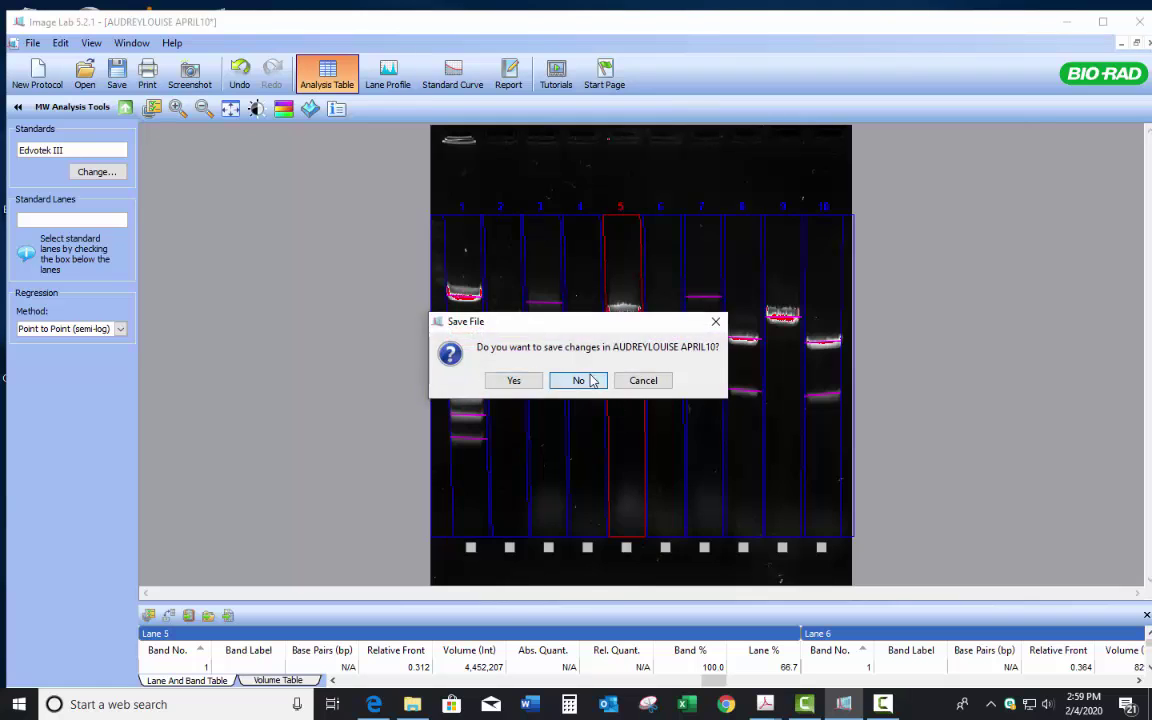
{"action": "left_click", "coordinate": [578, 378]}
{"action": "left_click", "coordinate": [84, 70]}
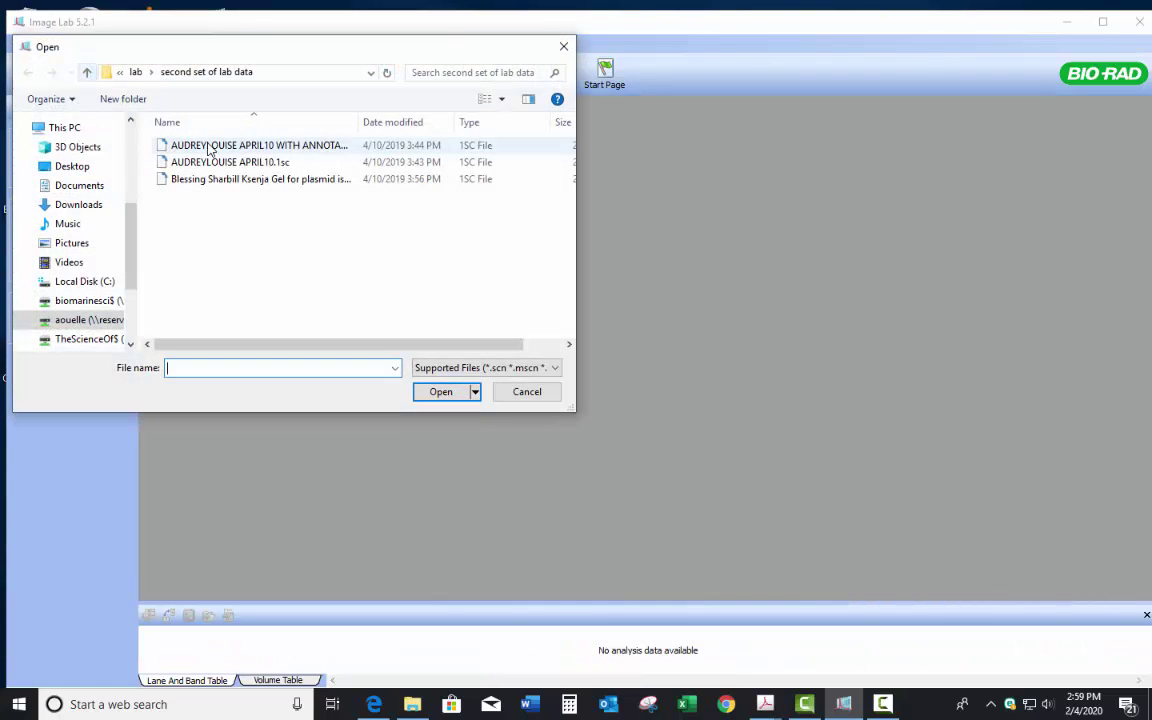
{"action": "double_click", "coordinate": [224, 171]}
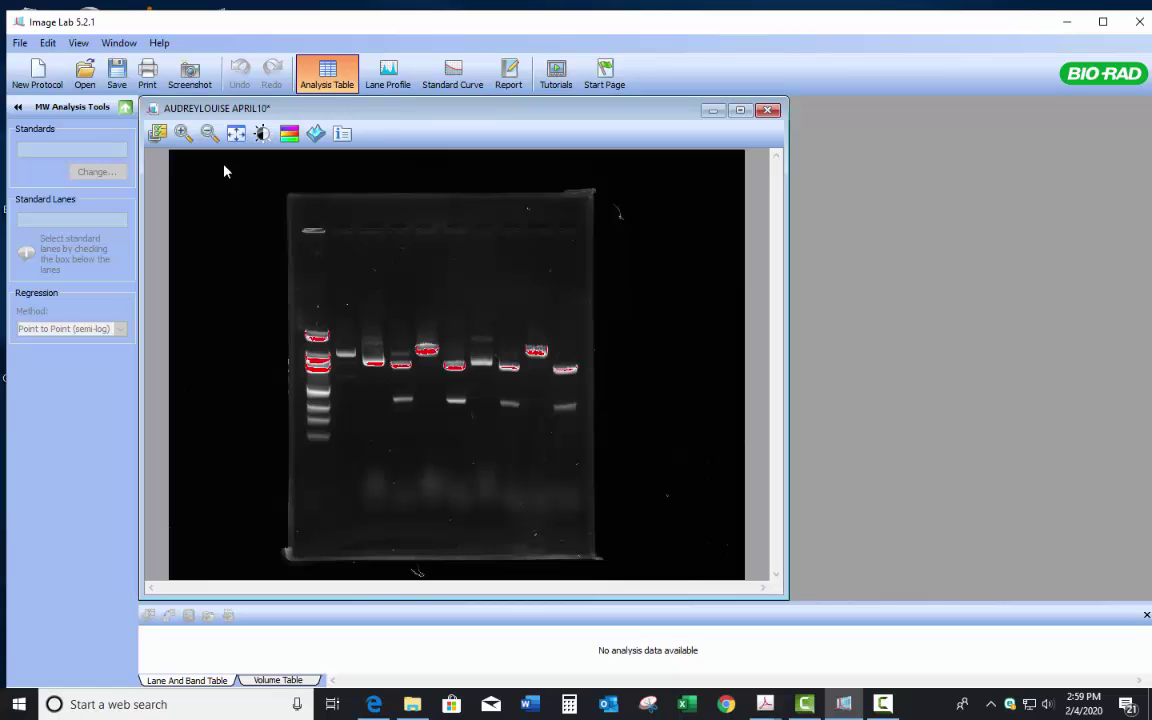
Crop the image to the gel's edges with Image Tools' Crop, then maximize the image window.
{"action": "left_click", "coordinate": [125, 107]}
{"action": "left_click", "coordinate": [68, 165]}
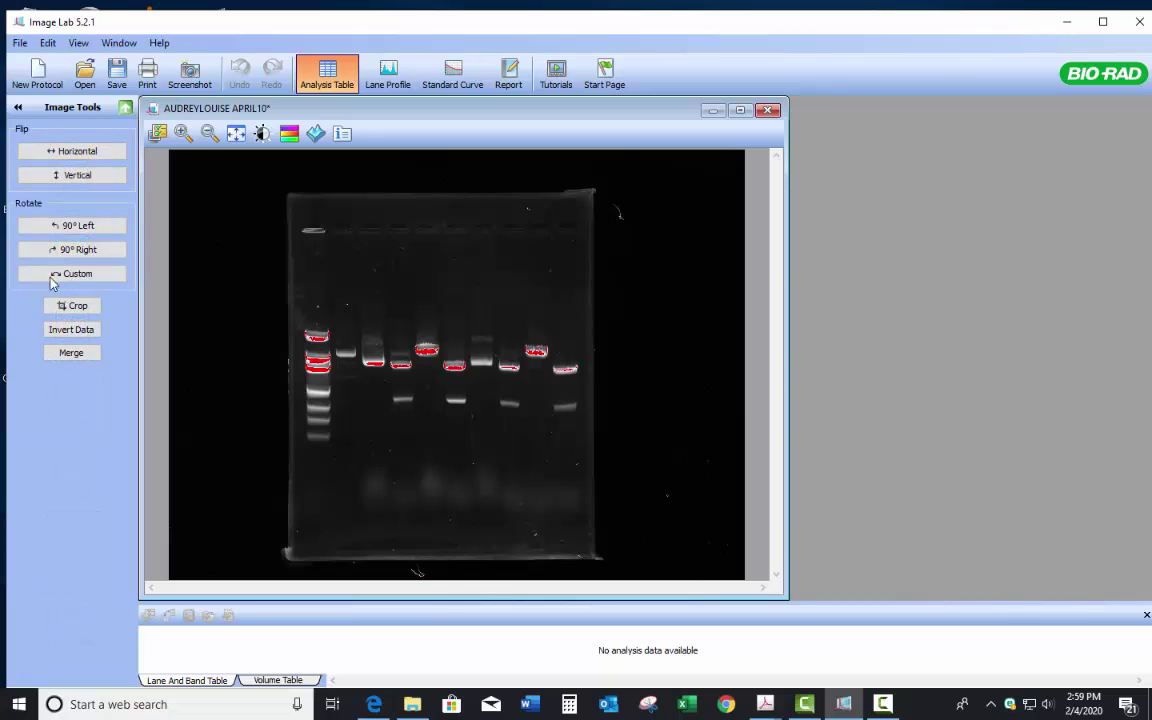
{"action": "left_click", "coordinate": [71, 305]}
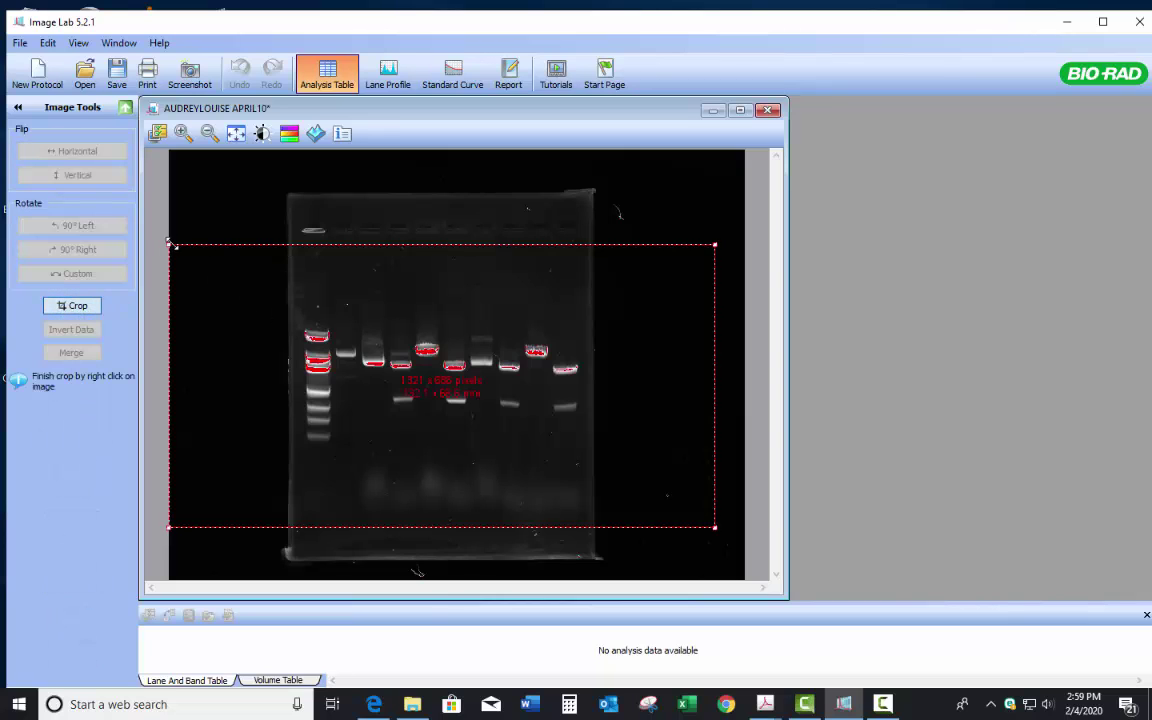
{"action": "left_click_drag", "start_coordinate": [170, 243], "coordinate": [295, 226]}
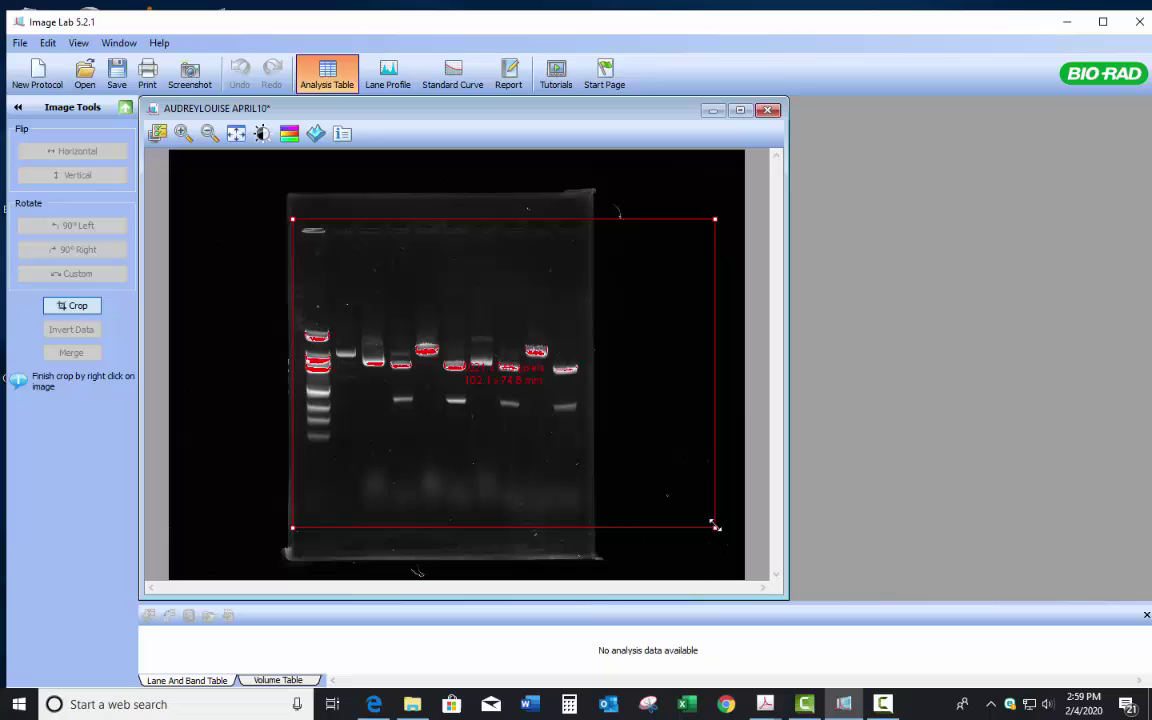
{"action": "left_click_drag", "start_coordinate": [716, 527], "coordinate": [587, 533]}
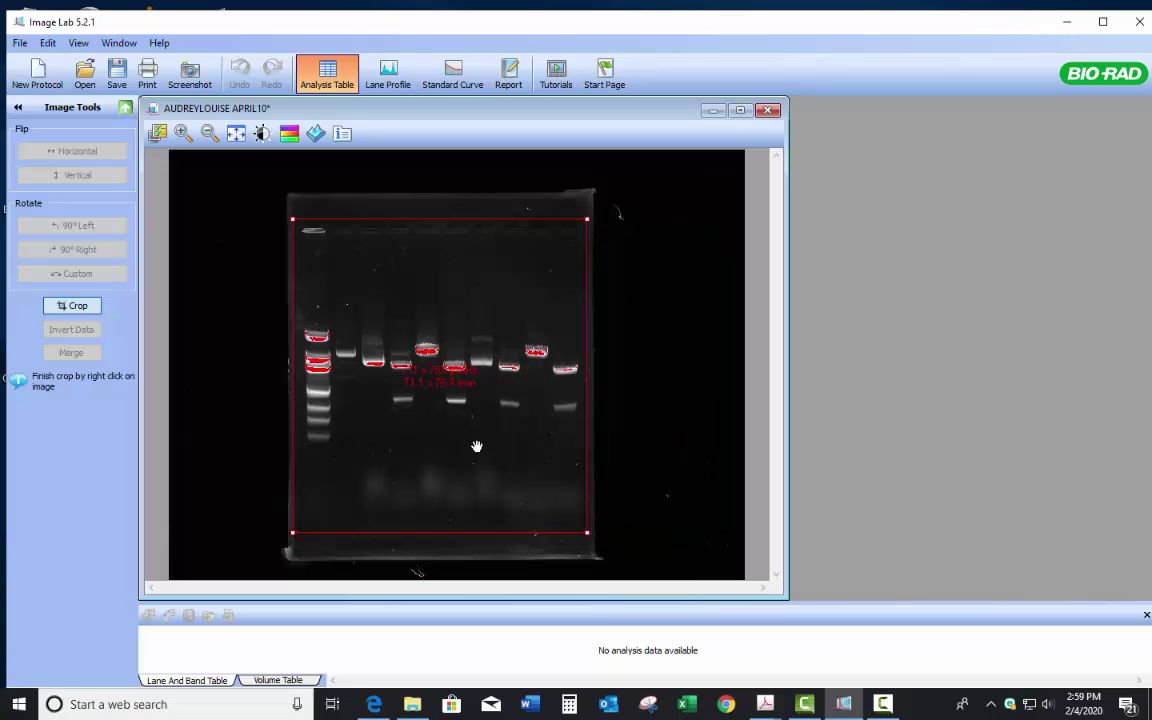
{"action": "right_click", "coordinate": [392, 239]}
{"action": "left_click", "coordinate": [426, 250]}
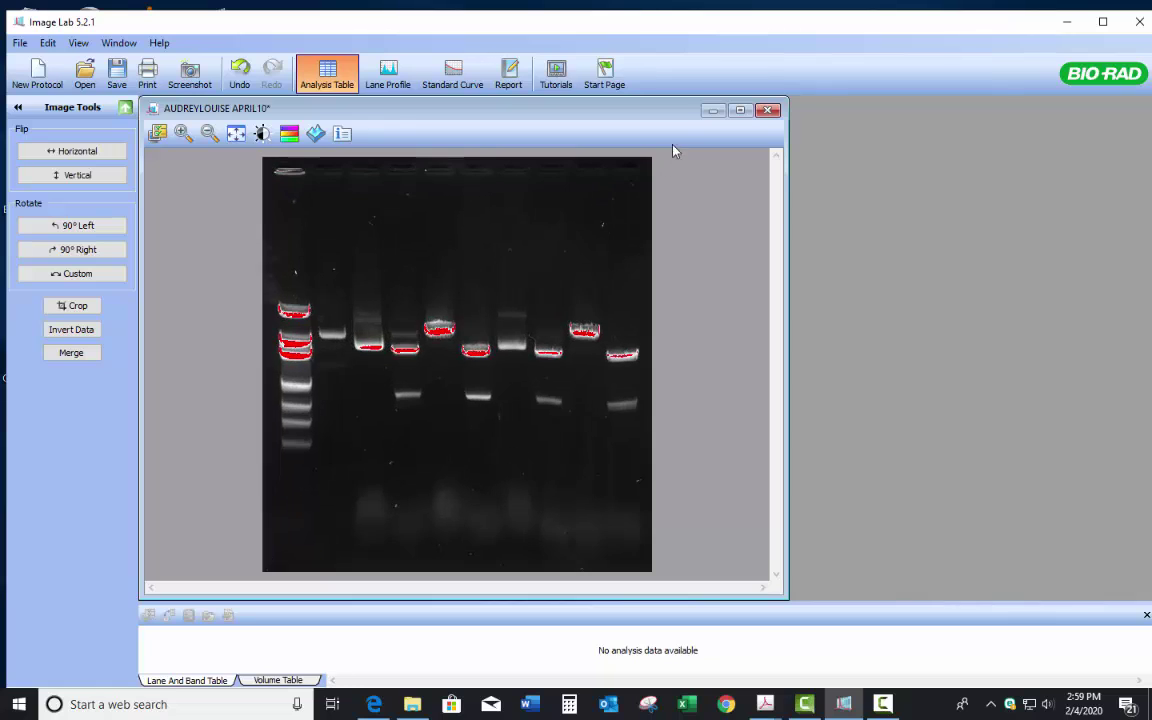
{"action": "left_click", "coordinate": [740, 110]}
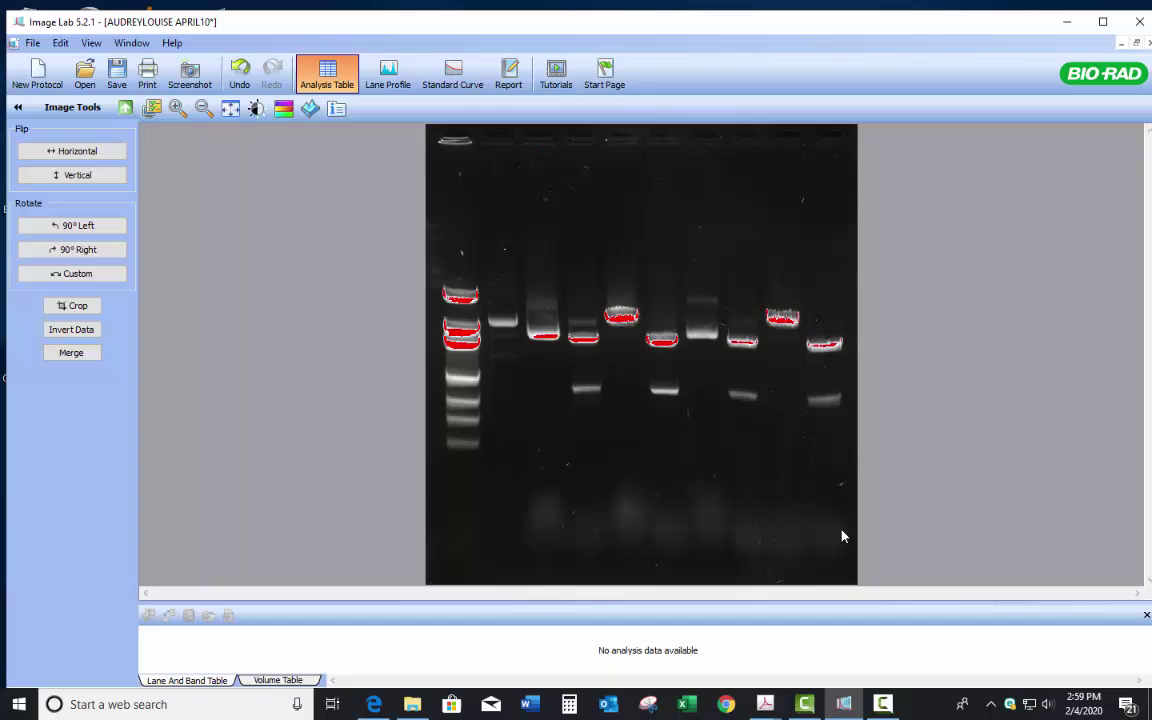
Adjust gamma and low level, apply Auto Scale, then bring up the DNA ladder PDF.
{"action": "left_click", "coordinate": [257, 109]}
{"action": "mouse_move", "coordinate": [273, 322]}
{"action": "left_mouse_down"}
{"action": "mouse_move", "coordinate": [283, 328]}
{"action": "mouse_move", "coordinate": [239, 322]}
{"action": "mouse_move", "coordinate": [265, 325]}
{"action": "left_mouse_up"}
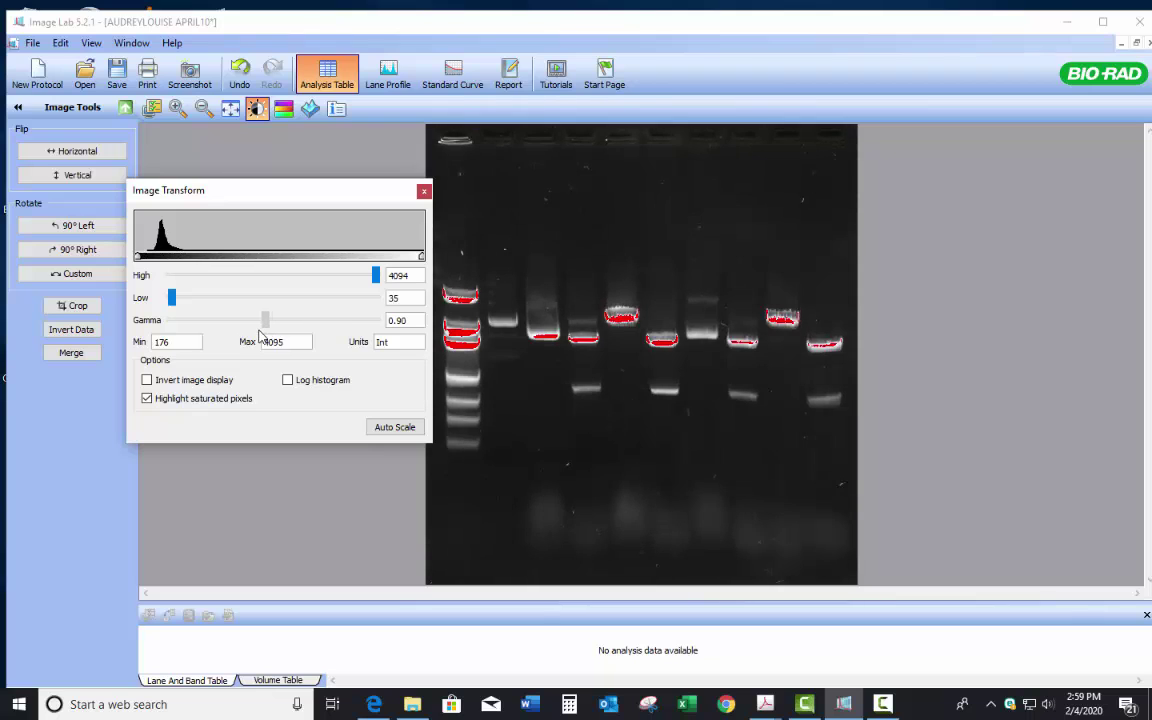
{"action": "mouse_move", "coordinate": [172, 297]}
{"action": "left_mouse_down"}
{"action": "mouse_move", "coordinate": [211, 297]}
{"action": "mouse_move", "coordinate": [165, 297]}
{"action": "left_mouse_up"}
{"action": "left_click", "coordinate": [392, 427]}
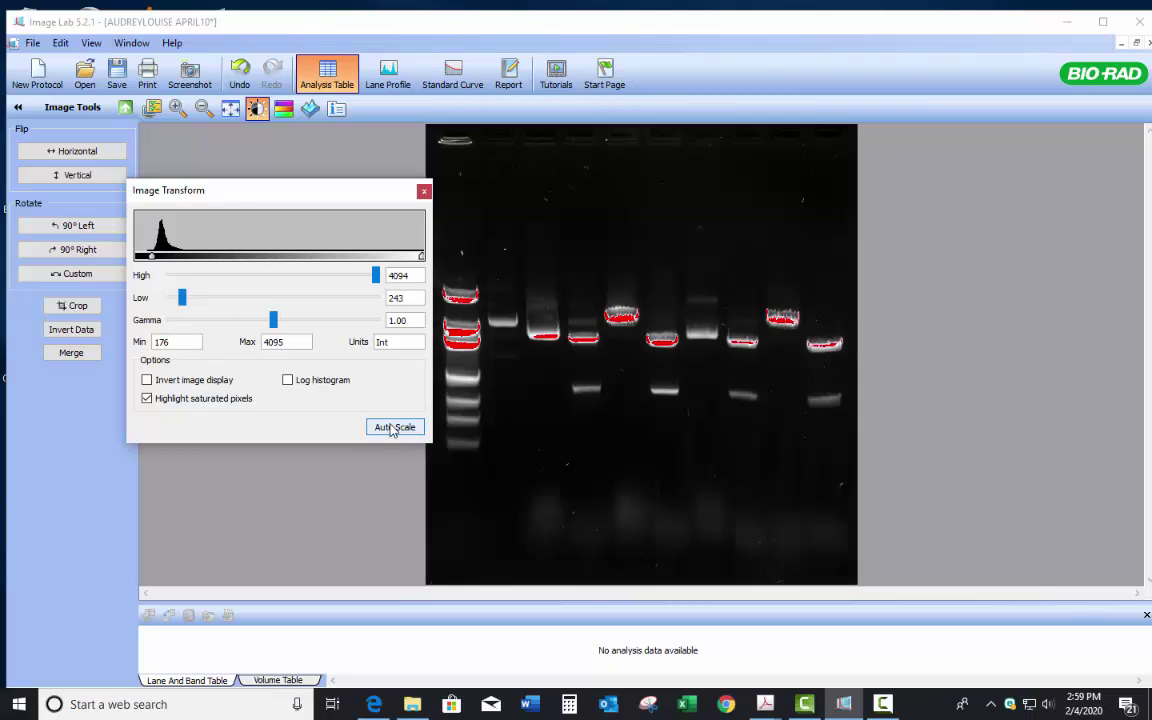
{"action": "left_click", "coordinate": [423, 192]}
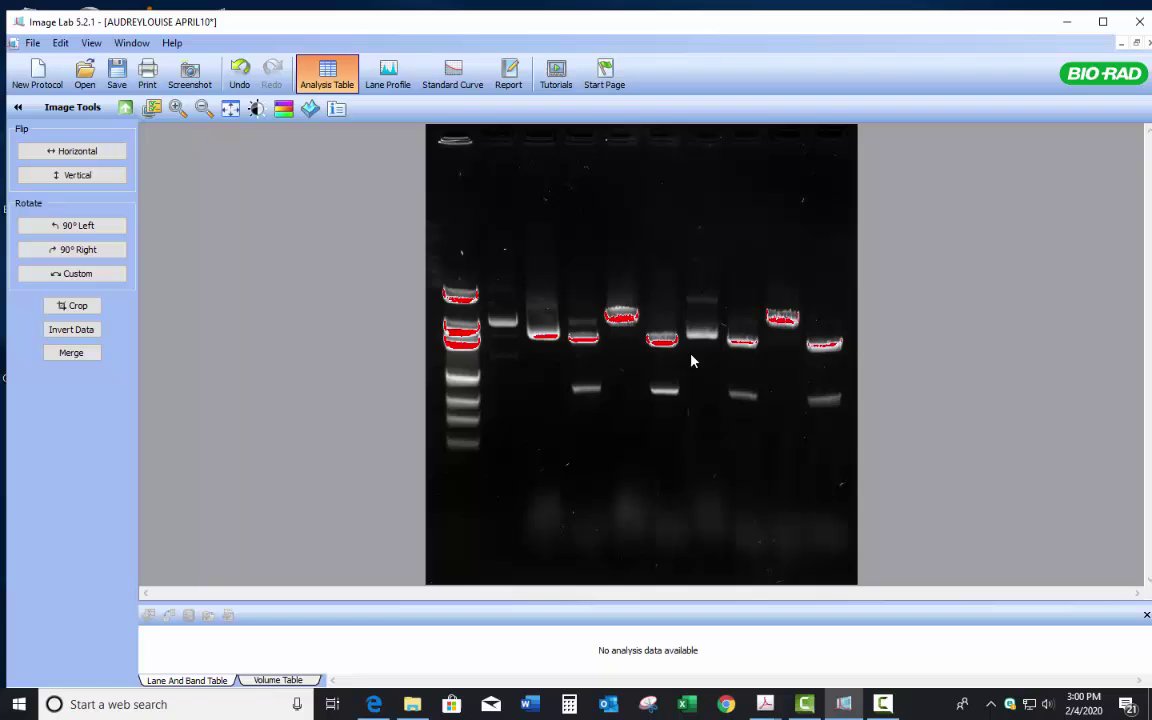
{"action": "left_click", "coordinate": [765, 704]}
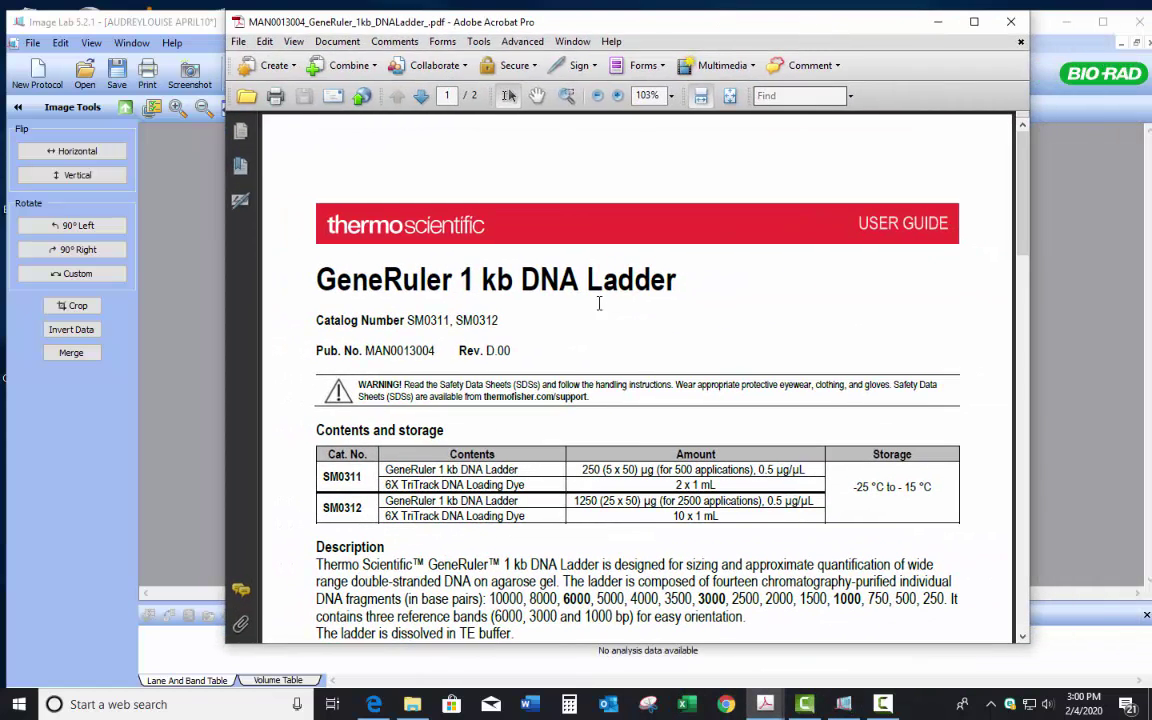
Run MW Analysis with lane and band detection at Low sensitivity, then open the standards list.
{"action": "left_click", "coordinate": [134, 189]}
{"action": "left_click", "coordinate": [125, 107]}
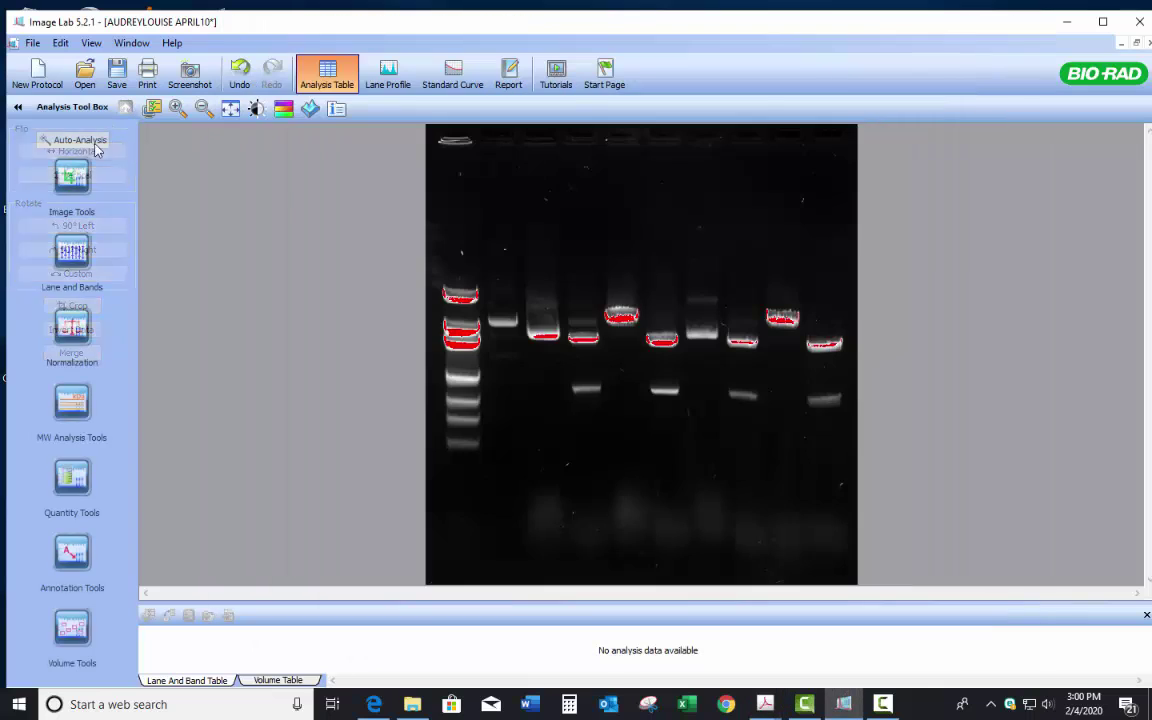
{"action": "left_click", "coordinate": [65, 362]}
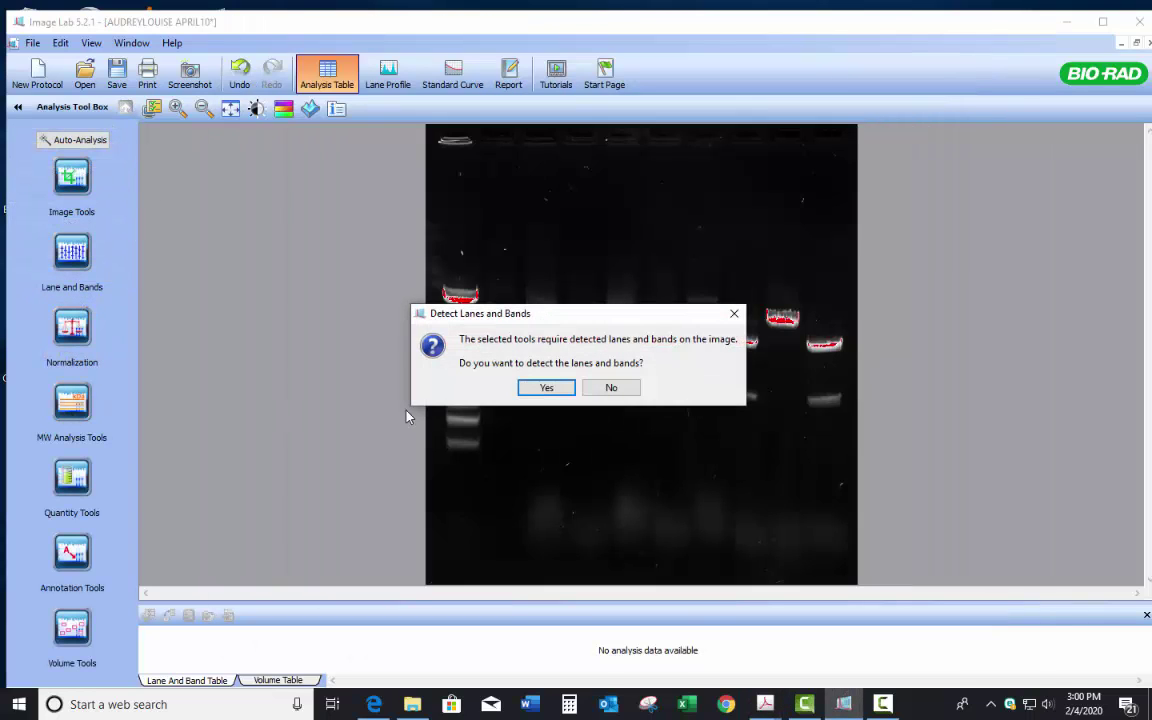
{"action": "left_click", "coordinate": [548, 388]}
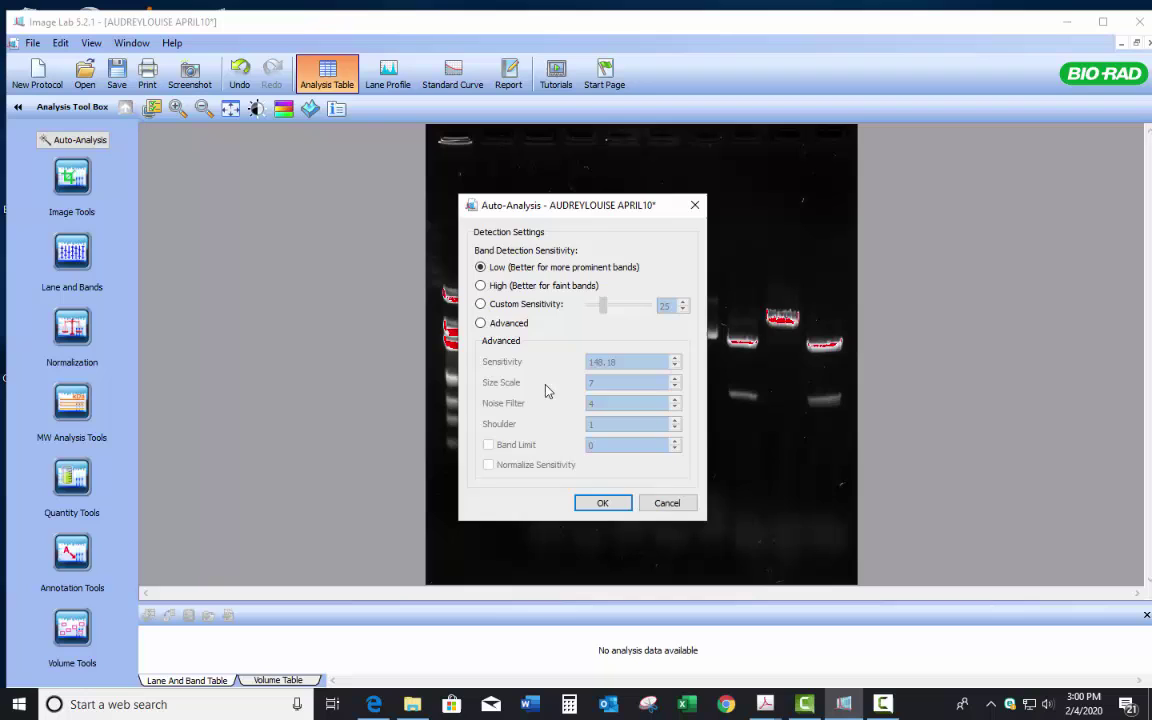
{"action": "left_click", "coordinate": [603, 503]}
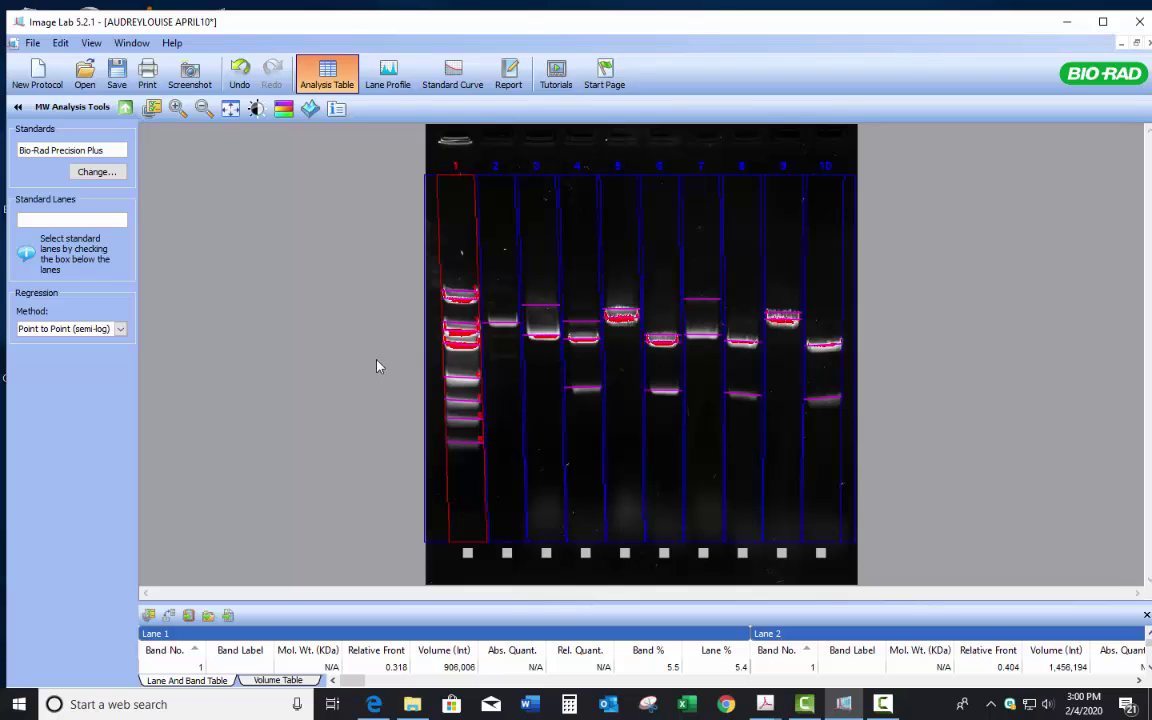
{"action": "left_click", "coordinate": [95, 172]}
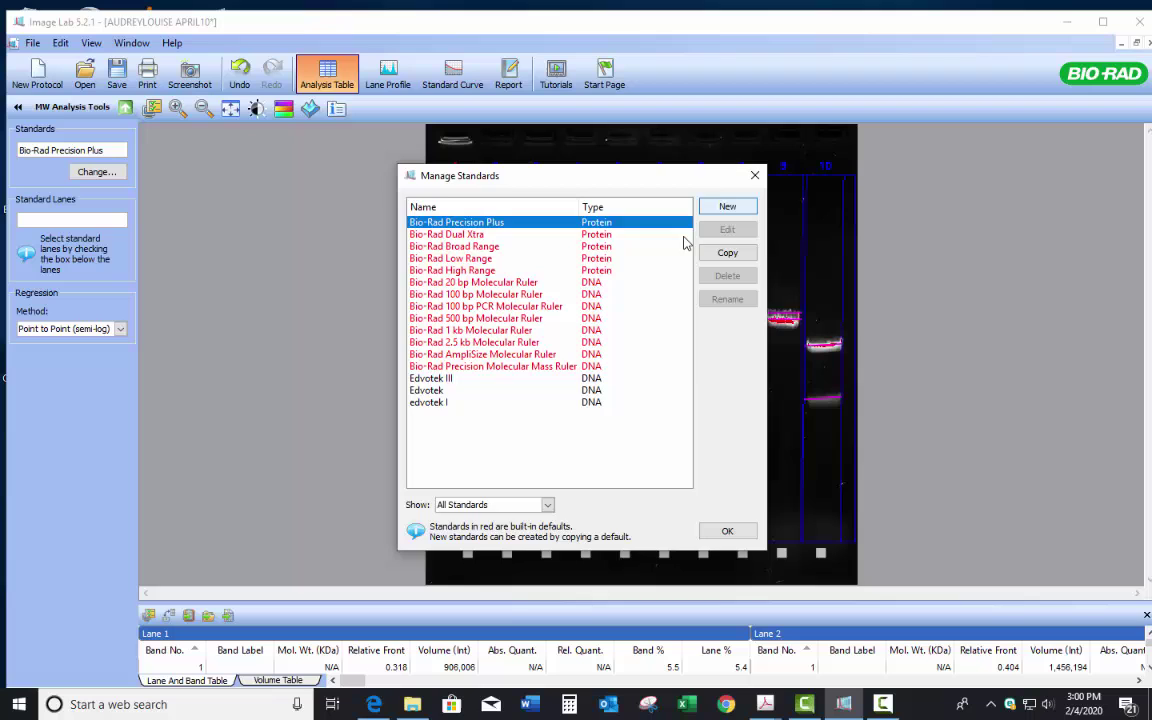
Choose Edvotek III as the standard and view its band size values.
{"action": "double_click", "coordinate": [440, 380]}
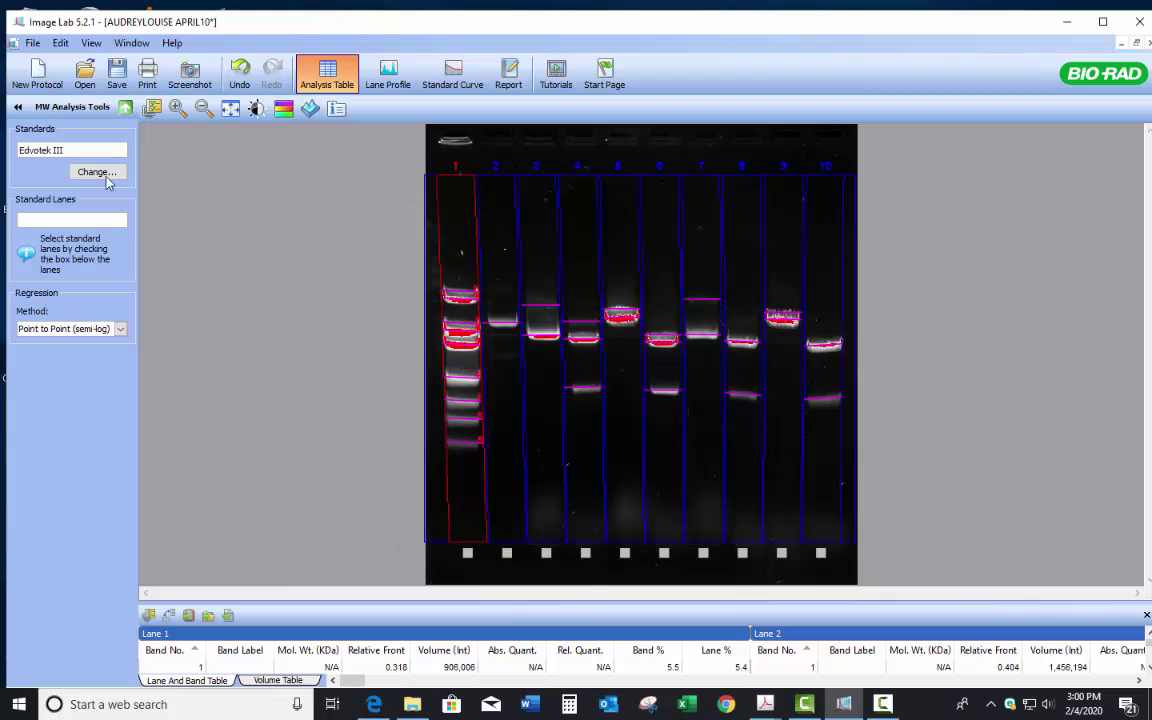
{"action": "left_click", "coordinate": [98, 172]}
{"action": "left_click", "coordinate": [724, 231]}
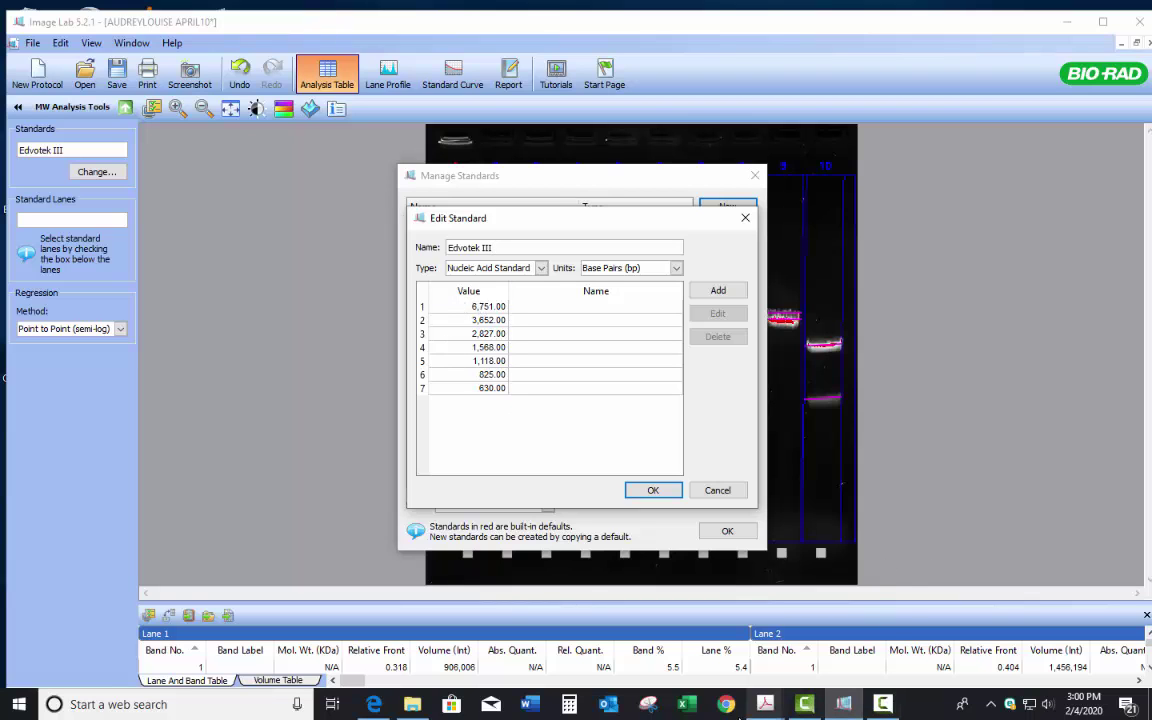
Compare Edvotek III's band sizes with the GeneRuler 1 kb ladder PDF, then close the standards dialogs.
{"action": "left_click", "coordinate": [763, 704]}
{"action": "left_click", "coordinate": [740, 642]}
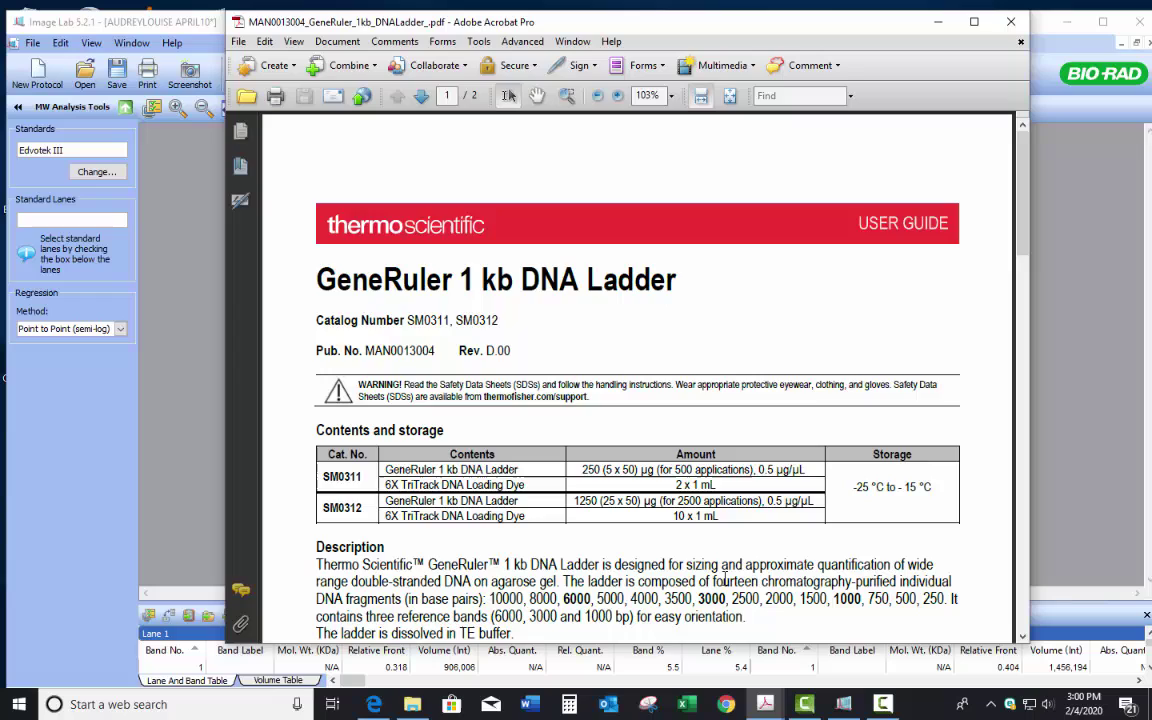
{"action": "scroll", "coordinate": [805, 395], "scroll_direction": "down", "scroll_amount": 10}
{"action": "scroll", "coordinate": [812, 404], "scroll_direction": "down", "scroll_amount": 5}
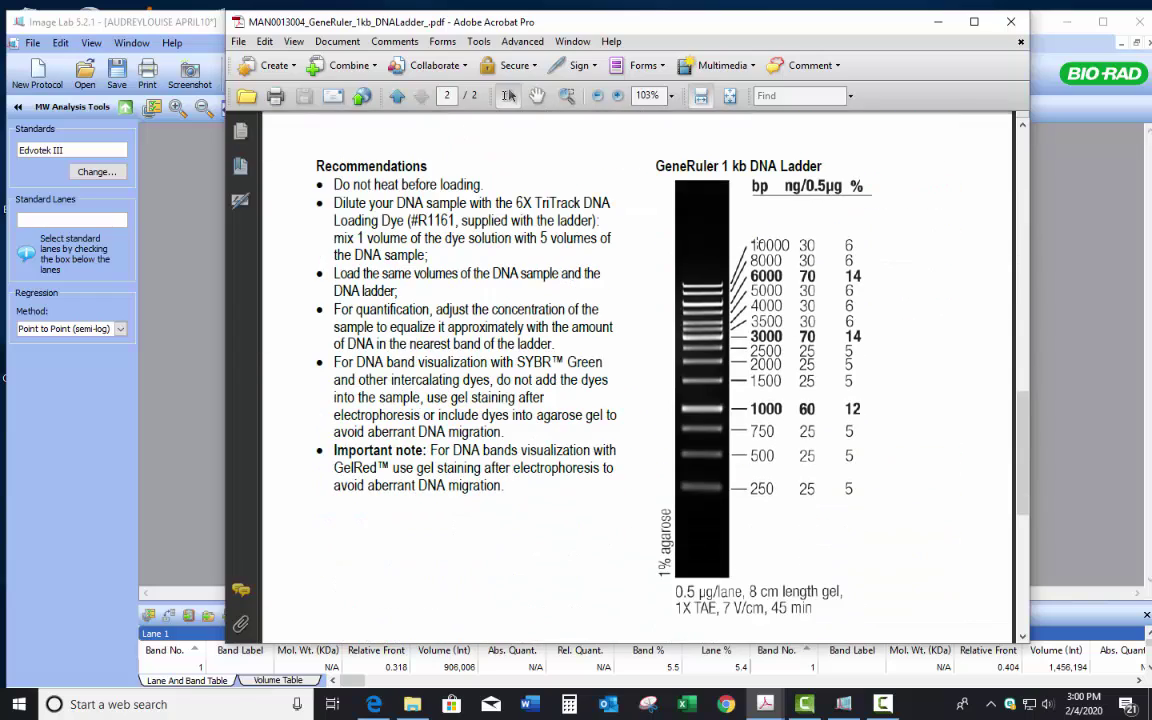
{"action": "left_click_drag", "start_coordinate": [775, 22], "coordinate": [1054, 61]}
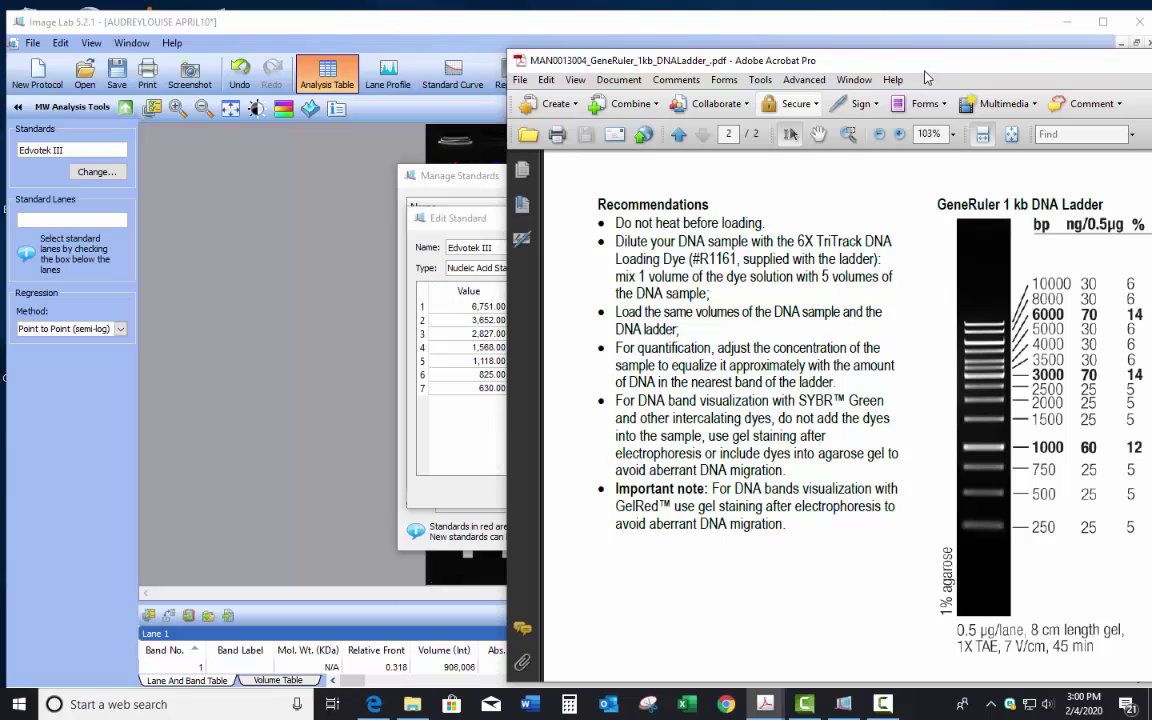
{"action": "left_click_drag", "start_coordinate": [836, 62], "coordinate": [519, 60]}
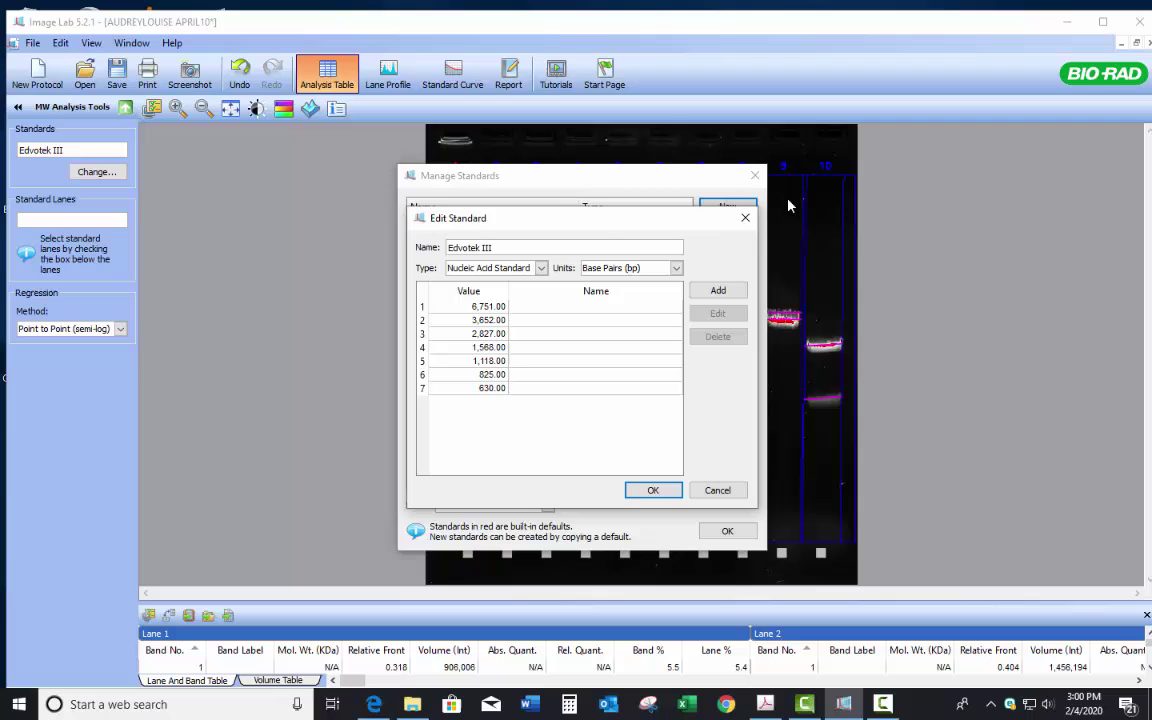
{"action": "left_click", "coordinate": [745, 217]}
{"action": "left_click", "coordinate": [755, 175]}
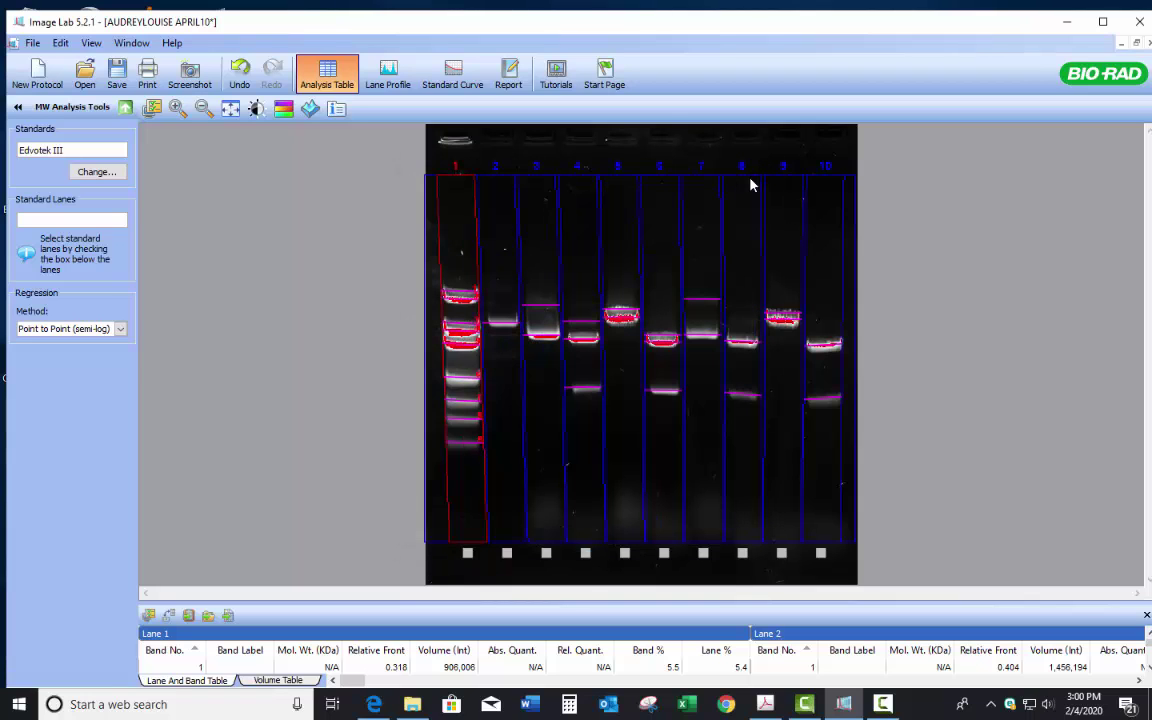